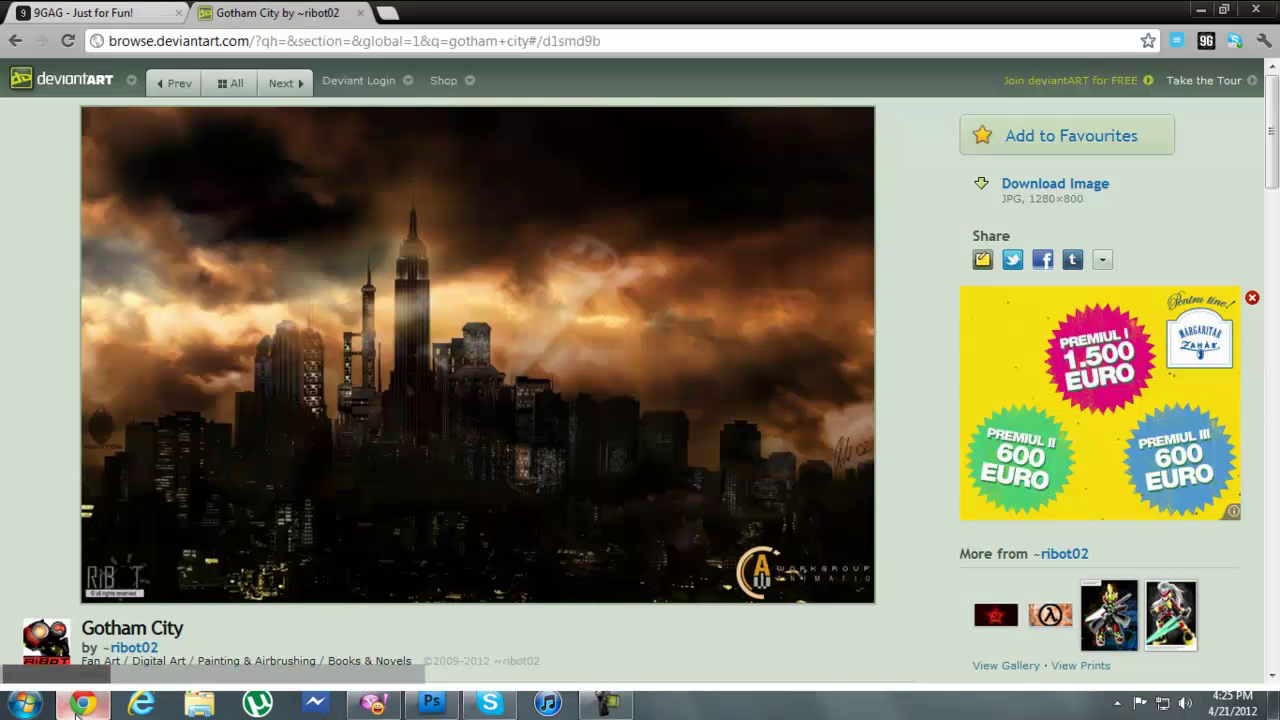
Step: Copy the Gotham City artwork from the deviantART page and paste it into the Untitled-1 document in Photoshop
click(83, 703)
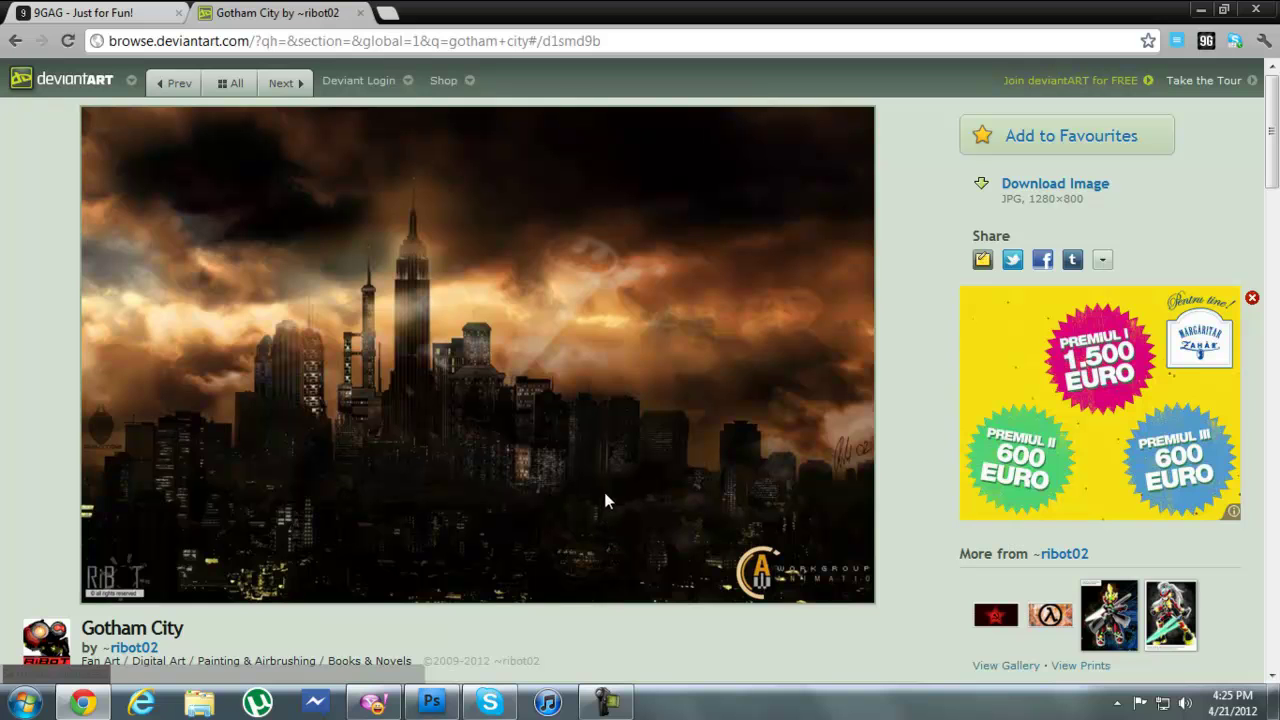
right_click(529, 333)
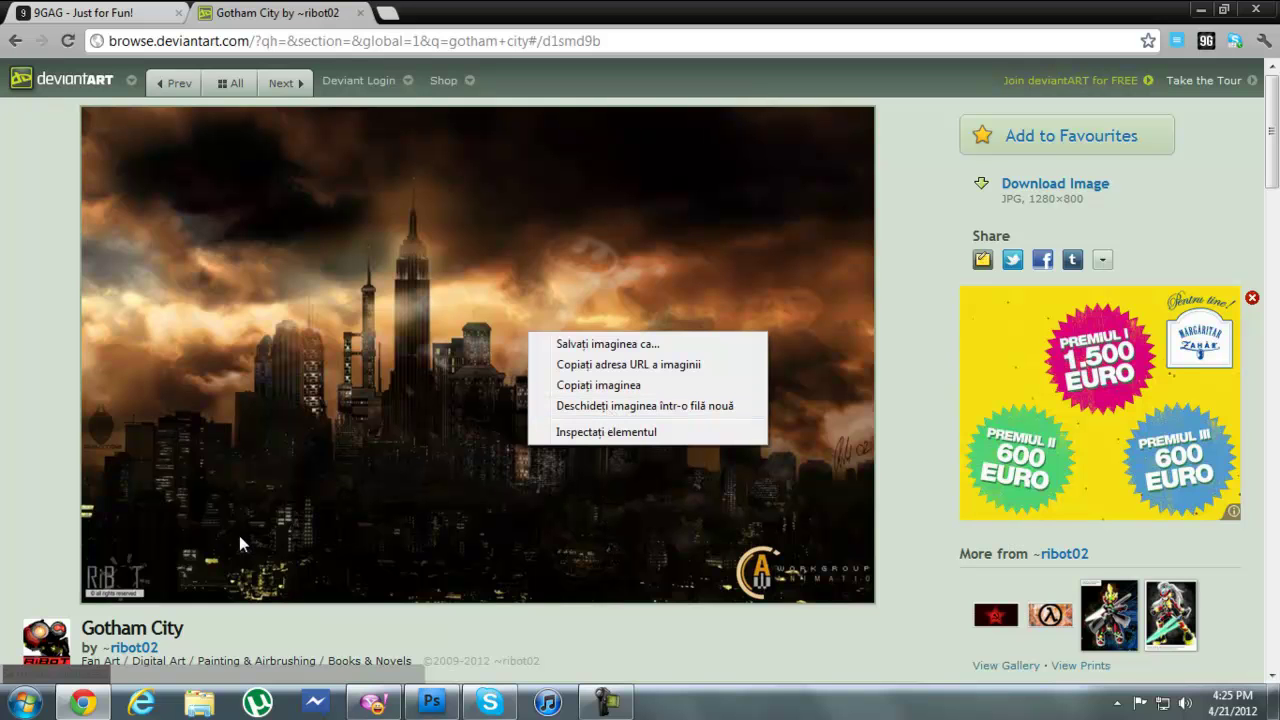
click(601, 386)
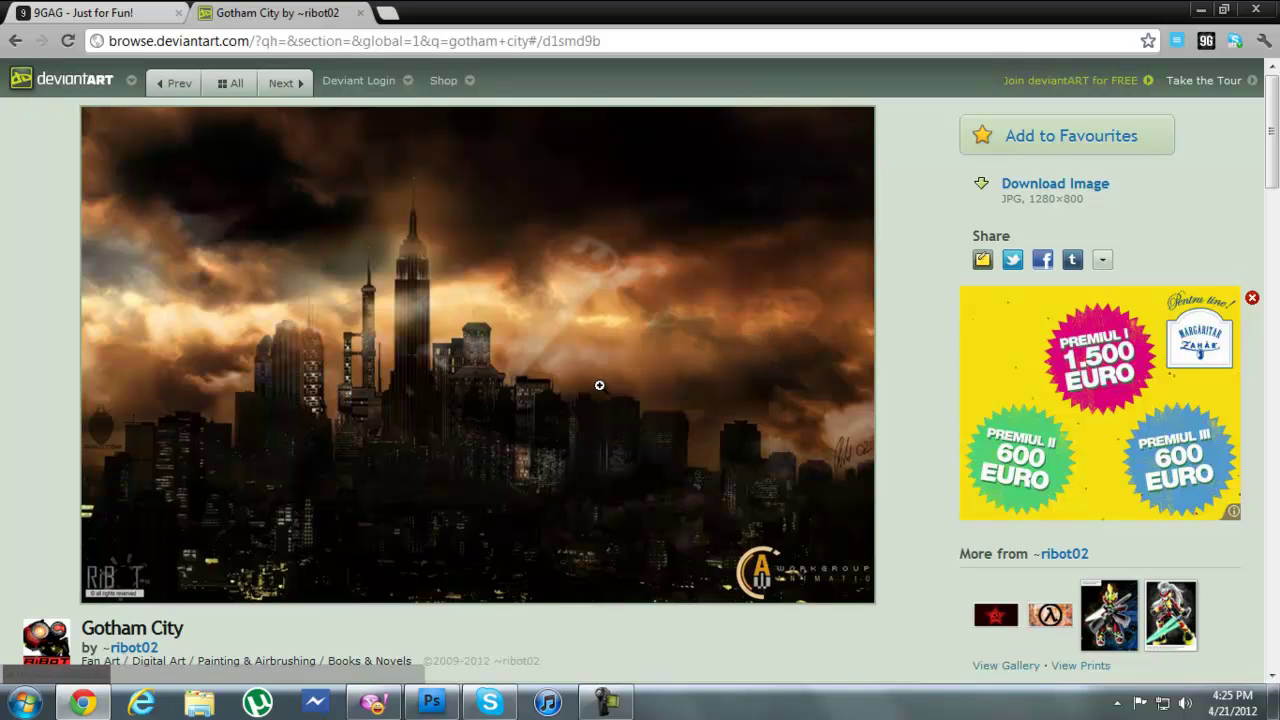
click(455, 710)
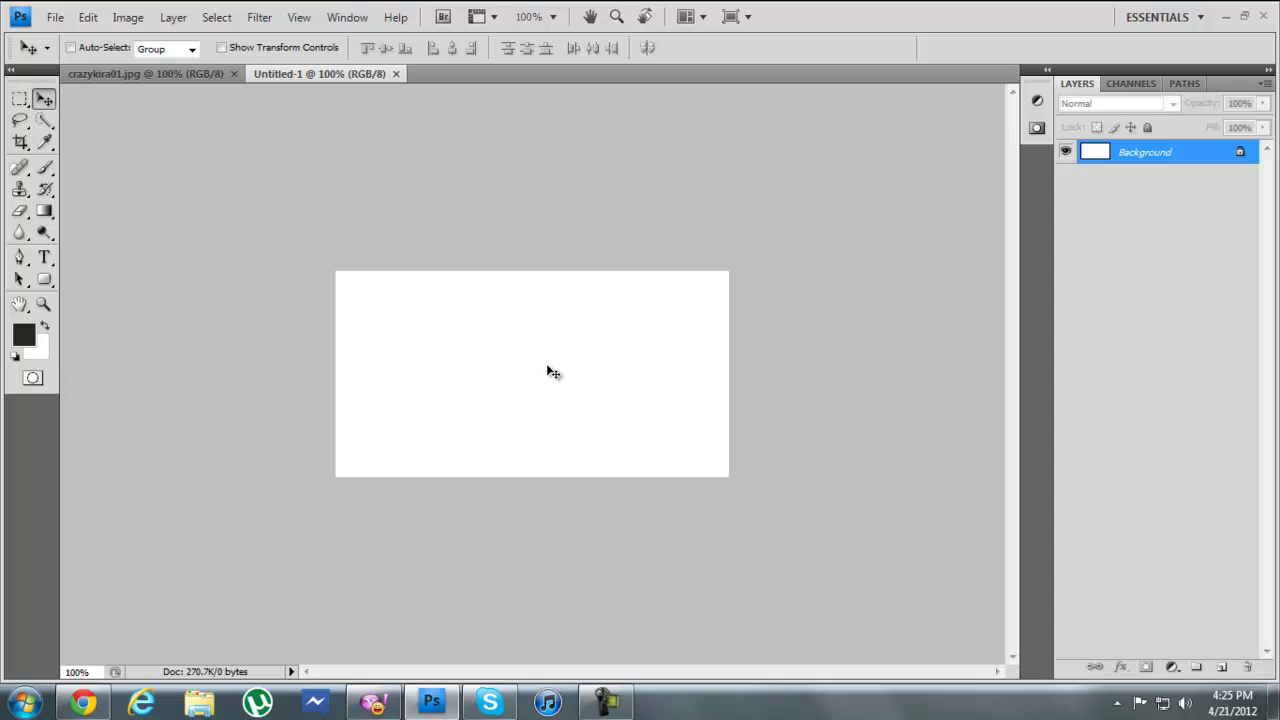
key(ctrl+v)
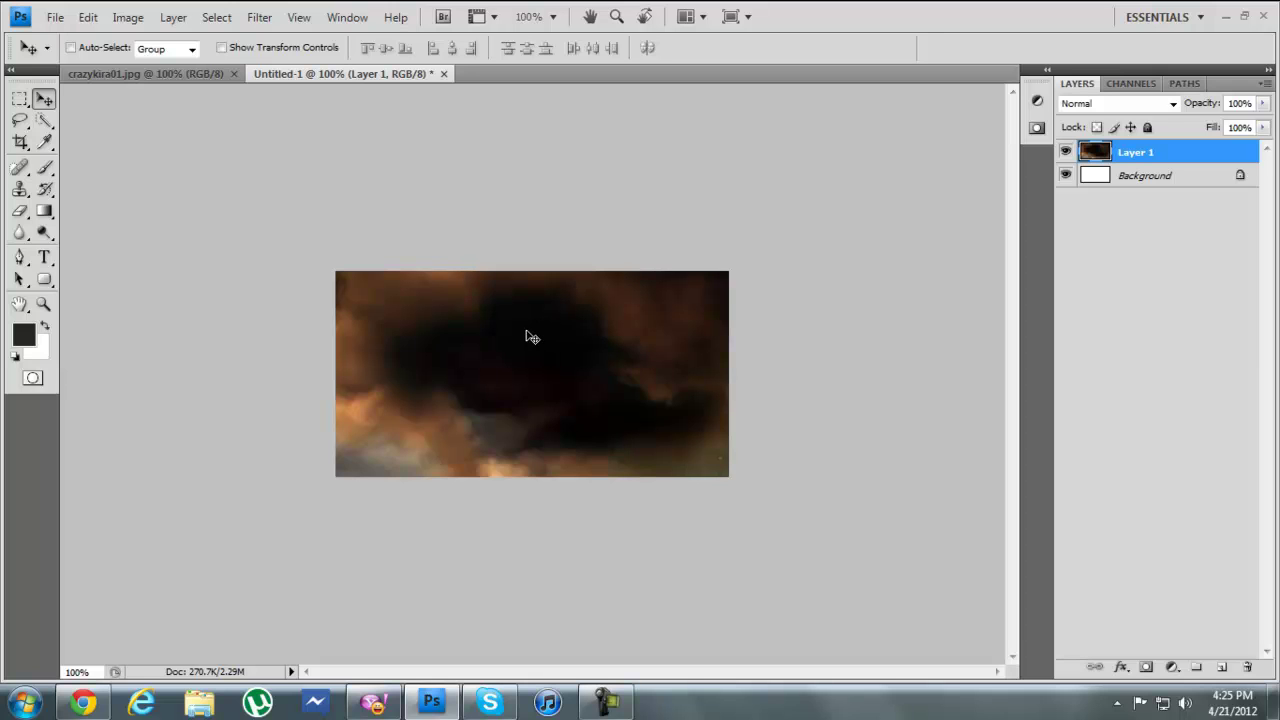
Step: Scale the pasted city layer proportionally to about 73% and position it so the skyline fills the canvas
key(ctrl+t)
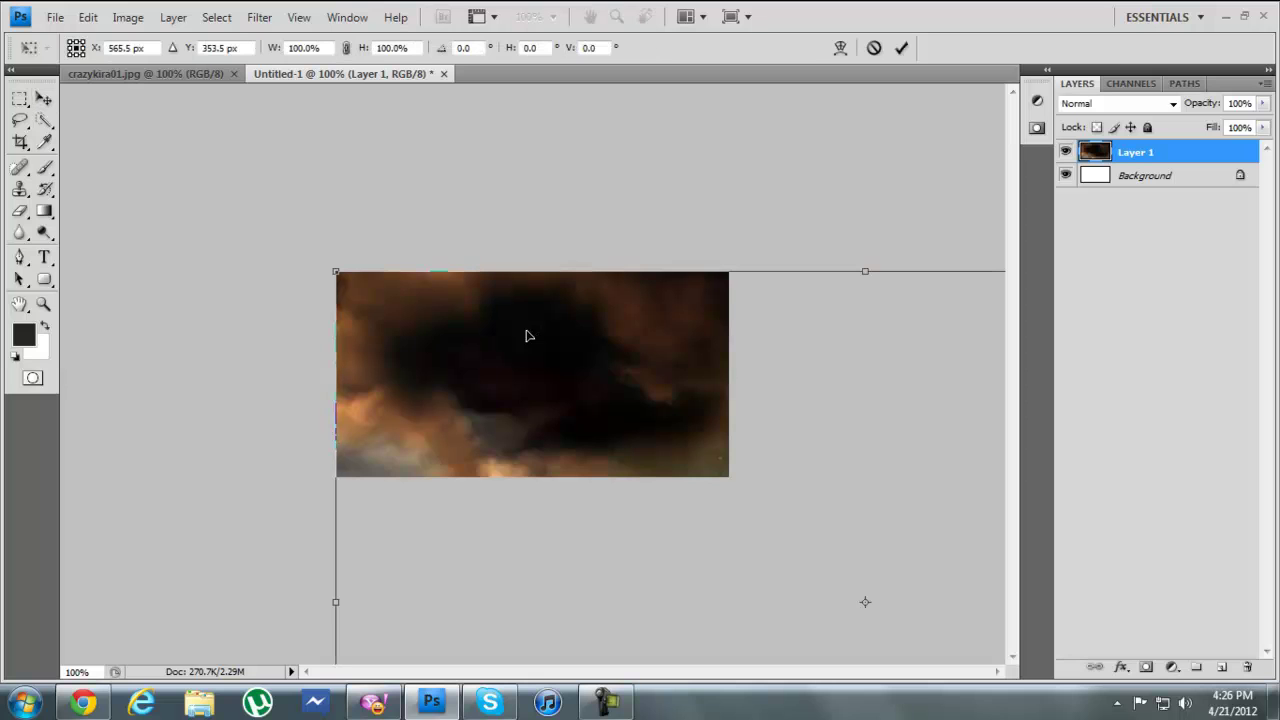
drag(769, 549, 549, 381)
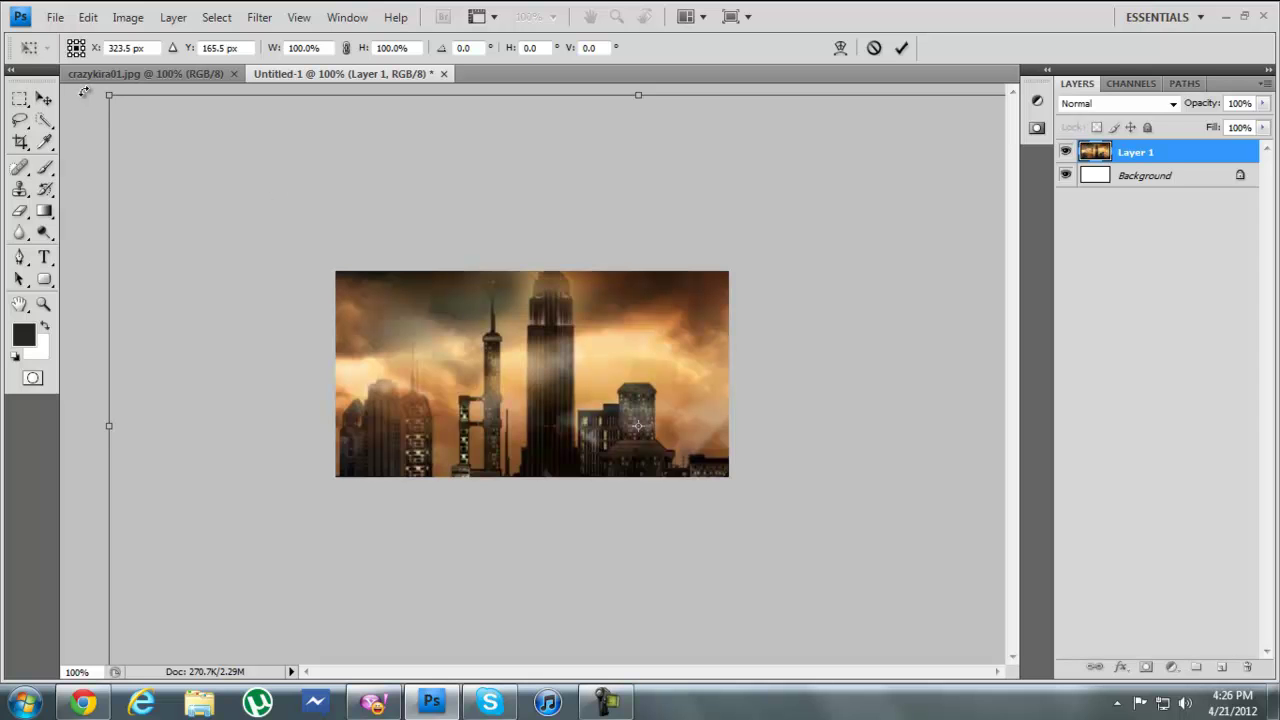
drag(108, 94, 314, 308)
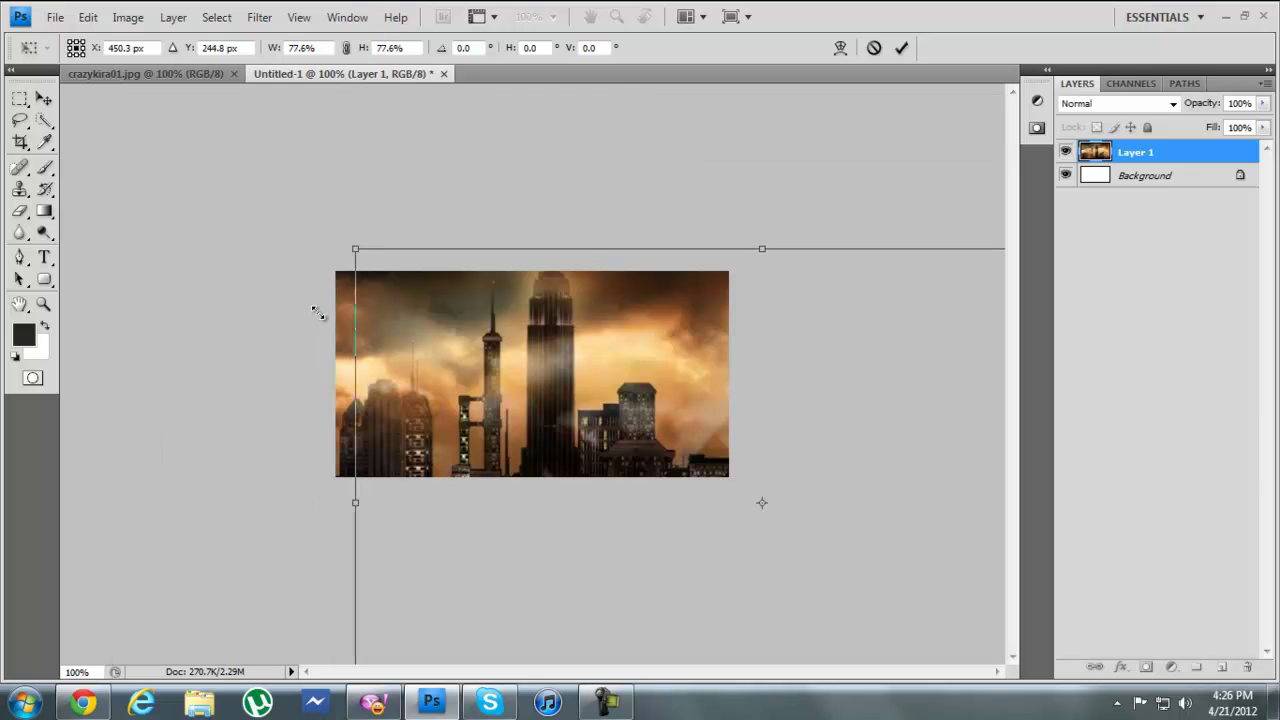
drag(629, 423, 457, 333)
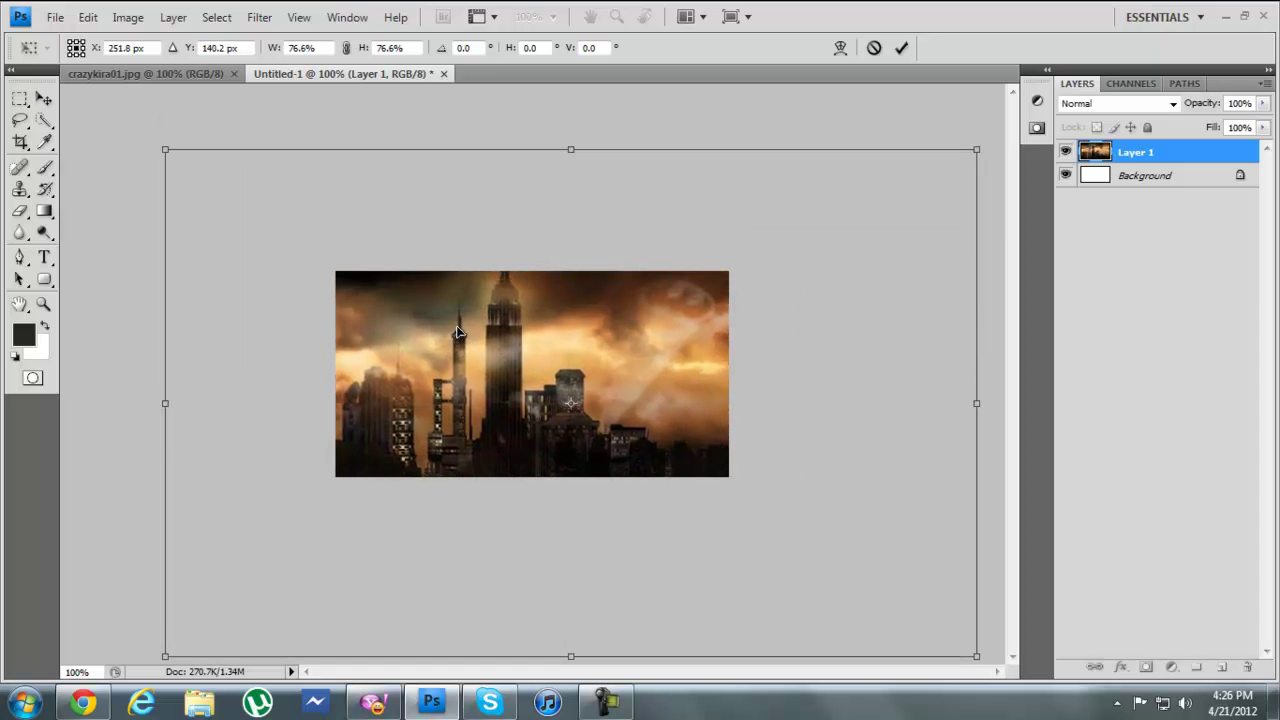
drag(163, 152, 175, 156)
drag(579, 430, 572, 431)
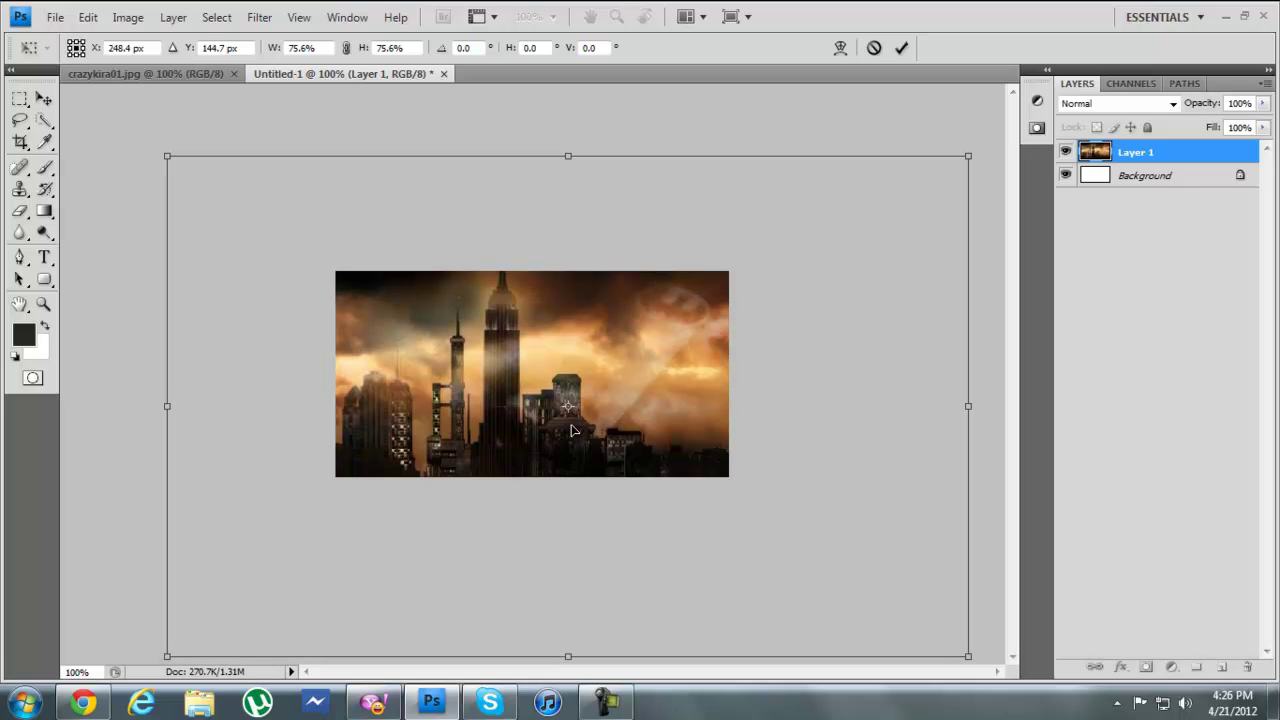
drag(168, 157, 191, 179)
drag(479, 375, 470, 369)
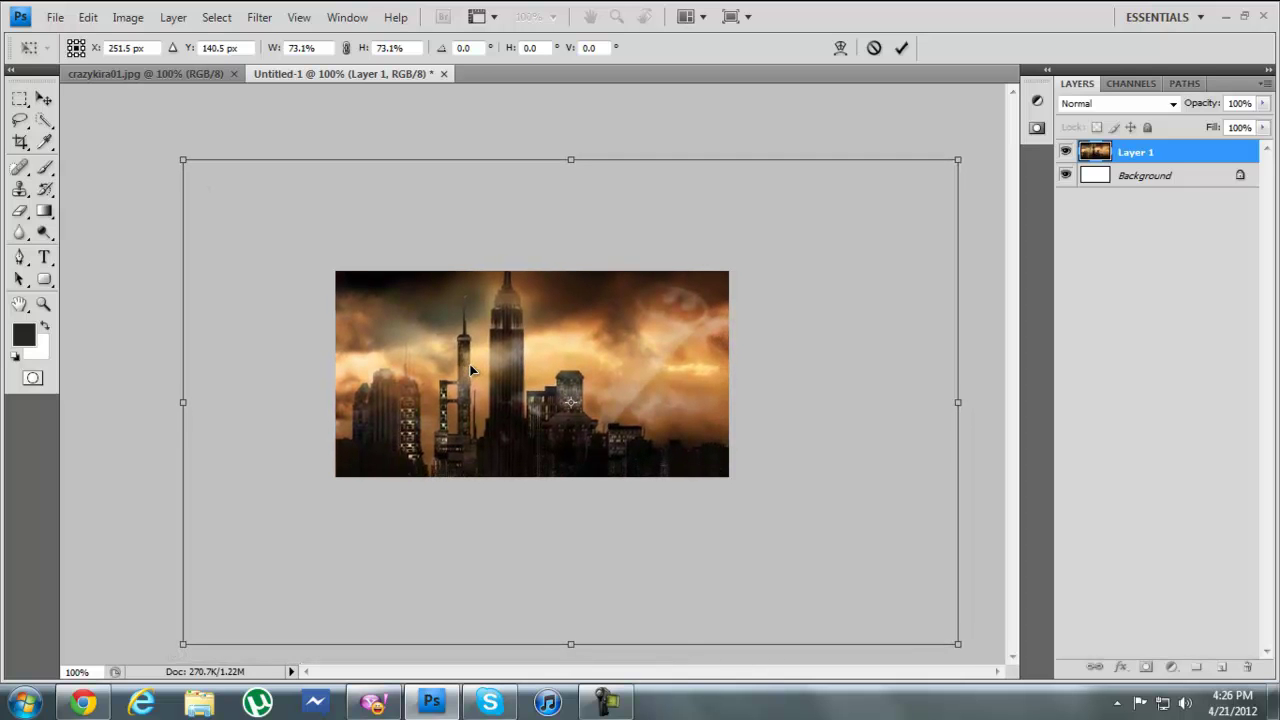
key(Return)
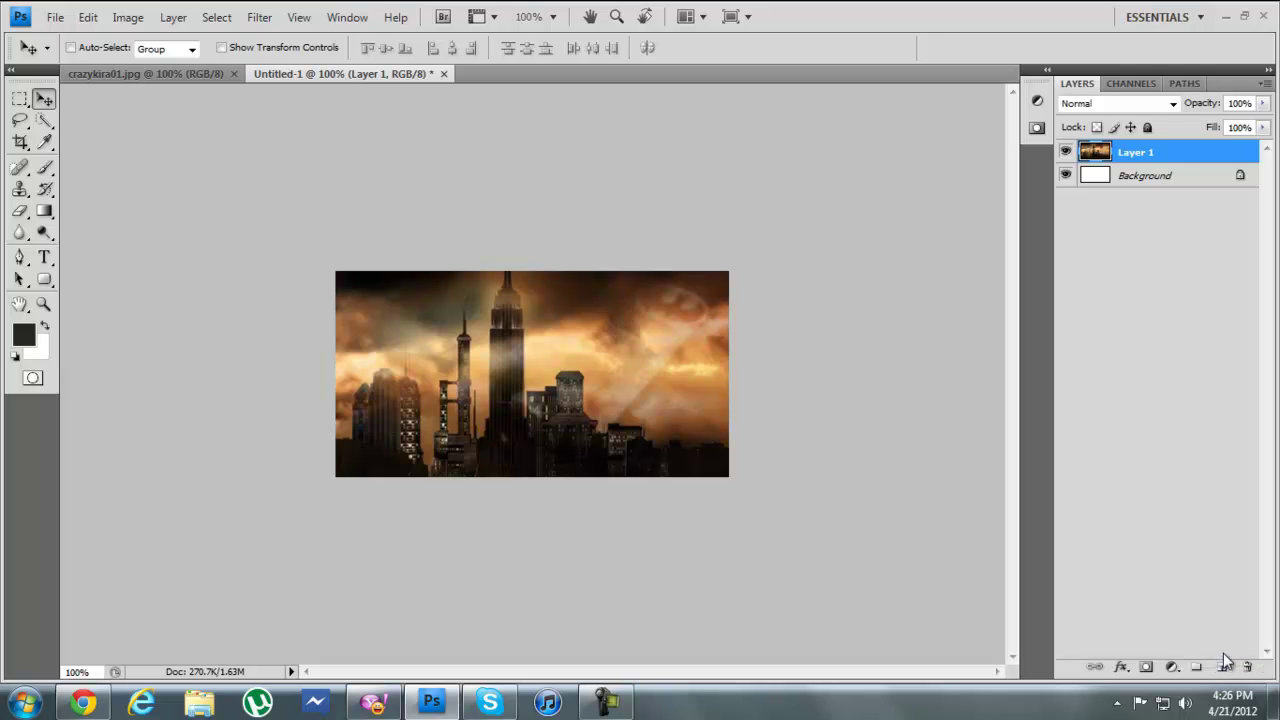
Step: Place the bmac image from Downloads as a new layer above the city, with Batman in the right half of the canvas
click(1223, 667)
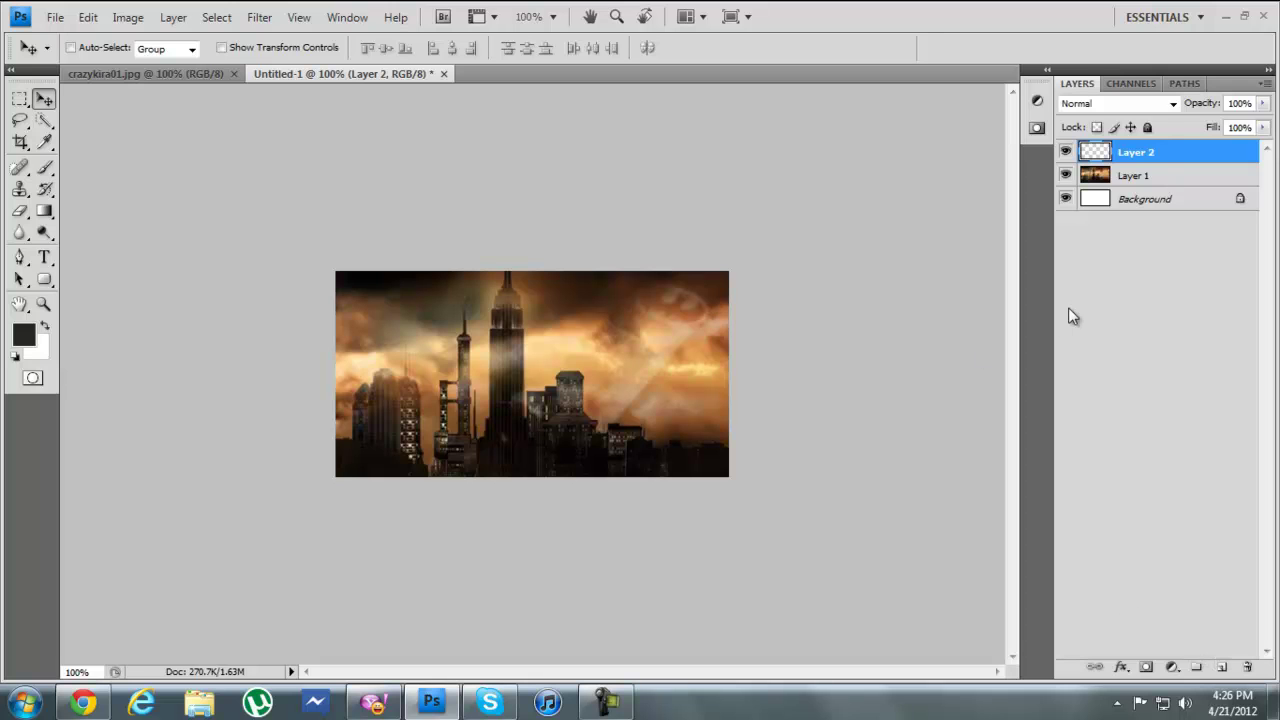
key(ctrl+z)
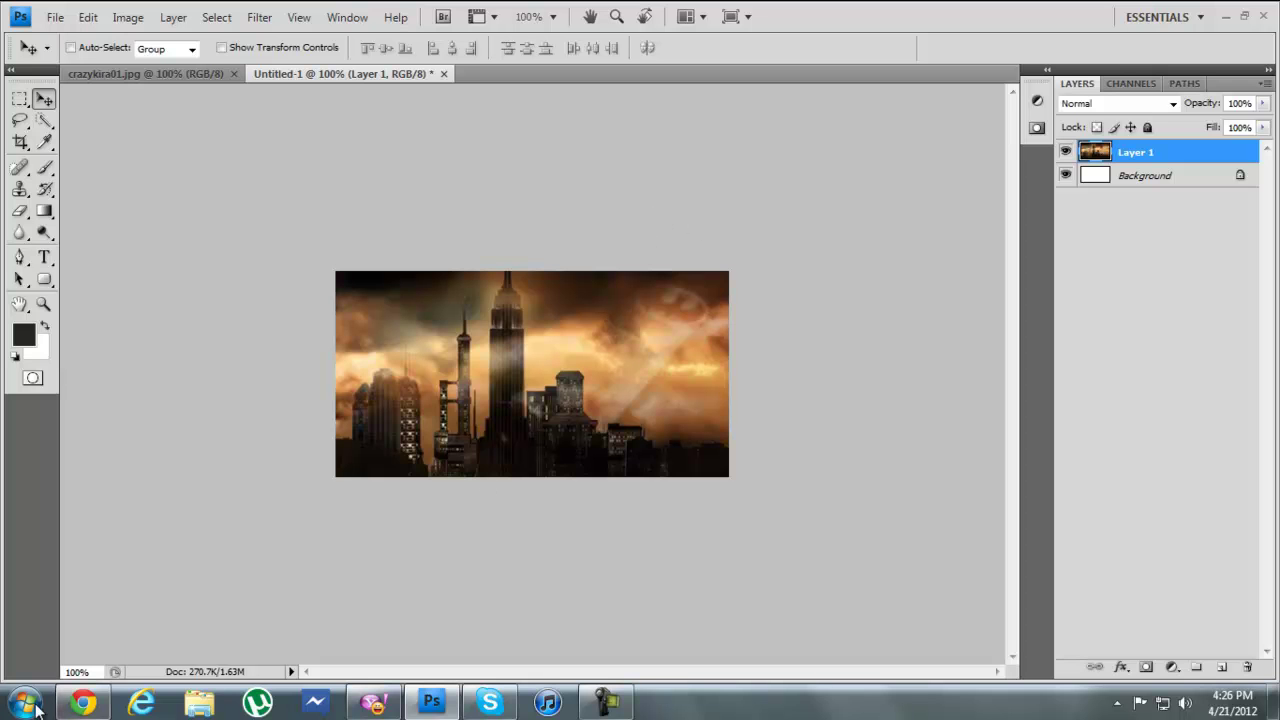
click(55, 17)
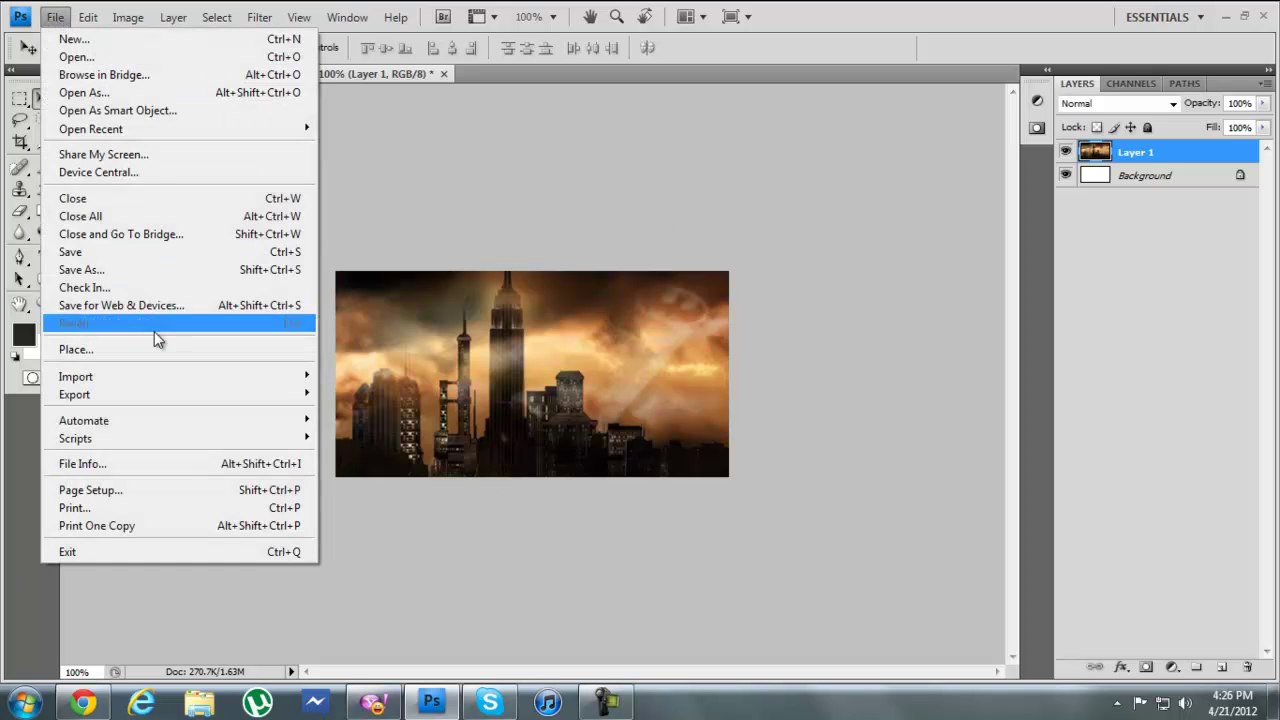
click(76, 349)
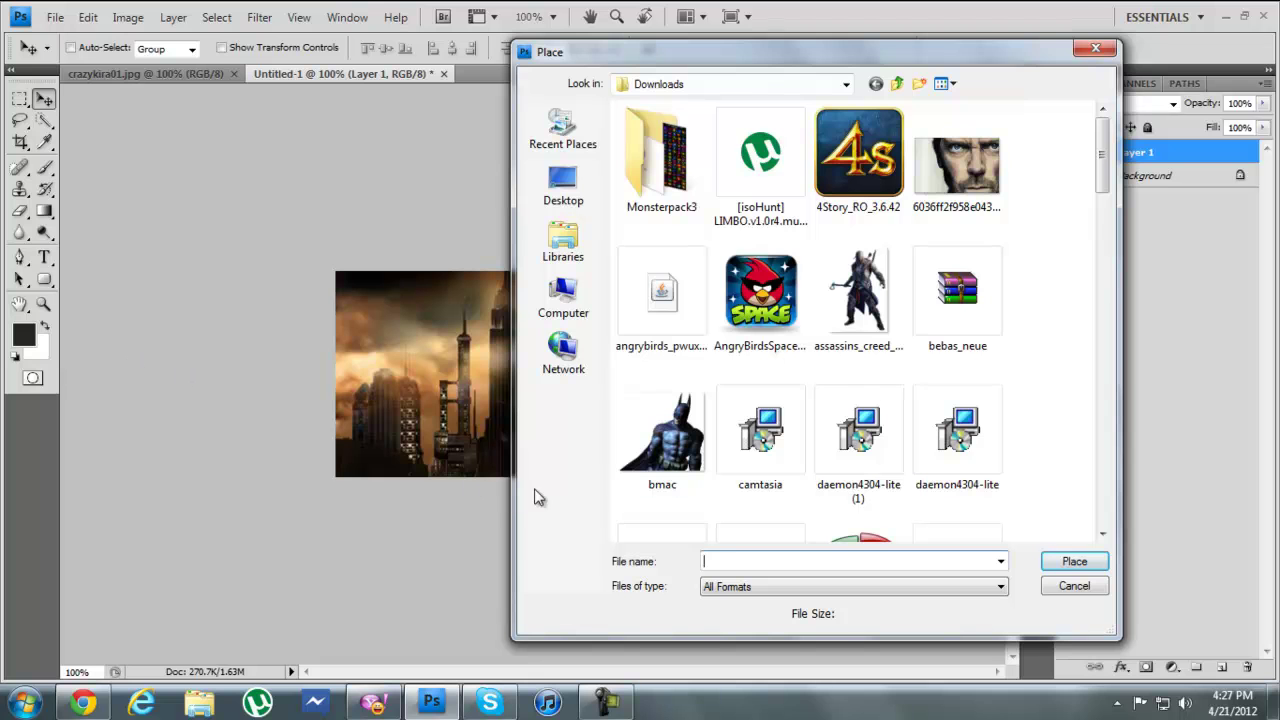
double_click(674, 415)
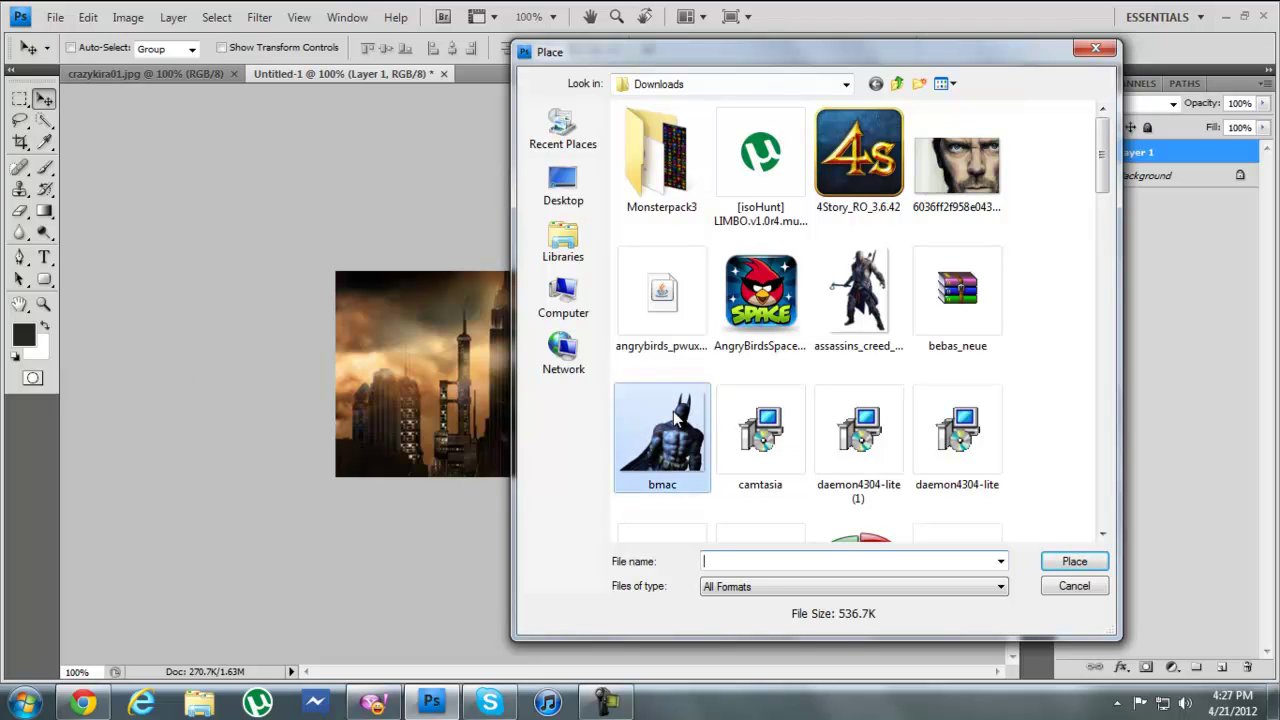
drag(575, 379, 623, 380)
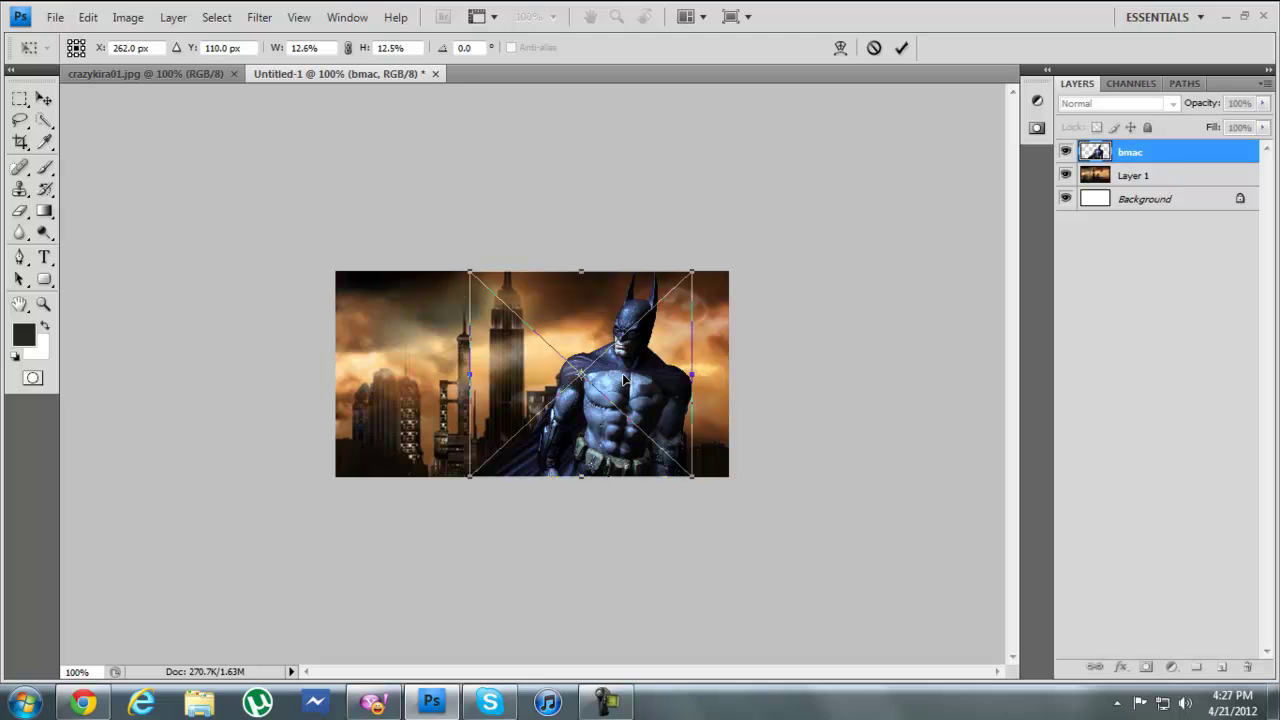
key(Return)
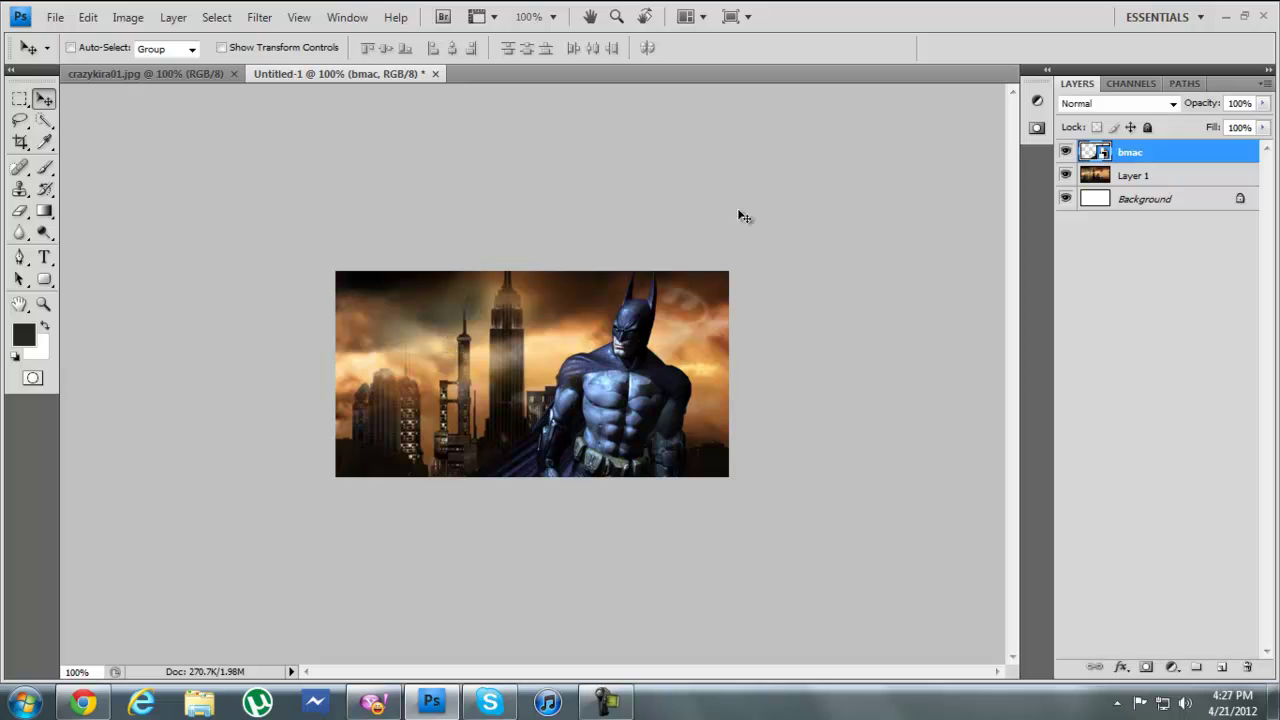
Step: Check the bmac layer and the city layer by hiding and reshowing each one
click(1065, 151)
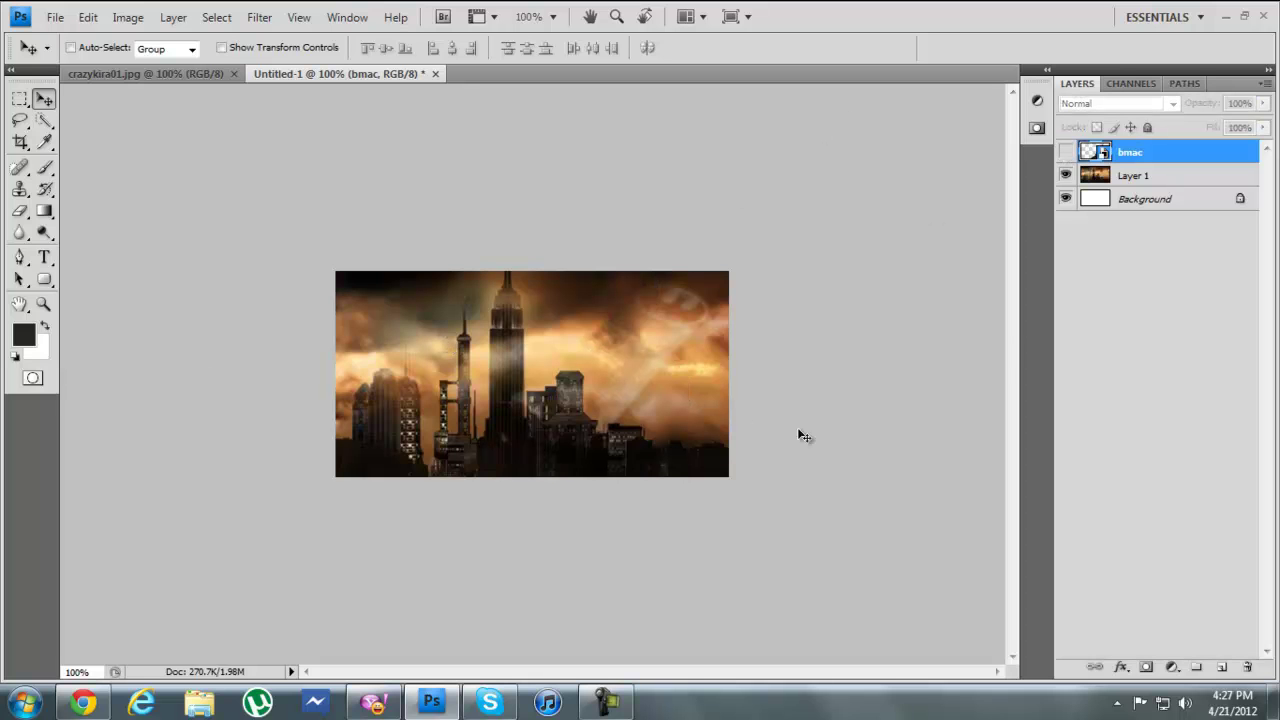
click(1065, 151)
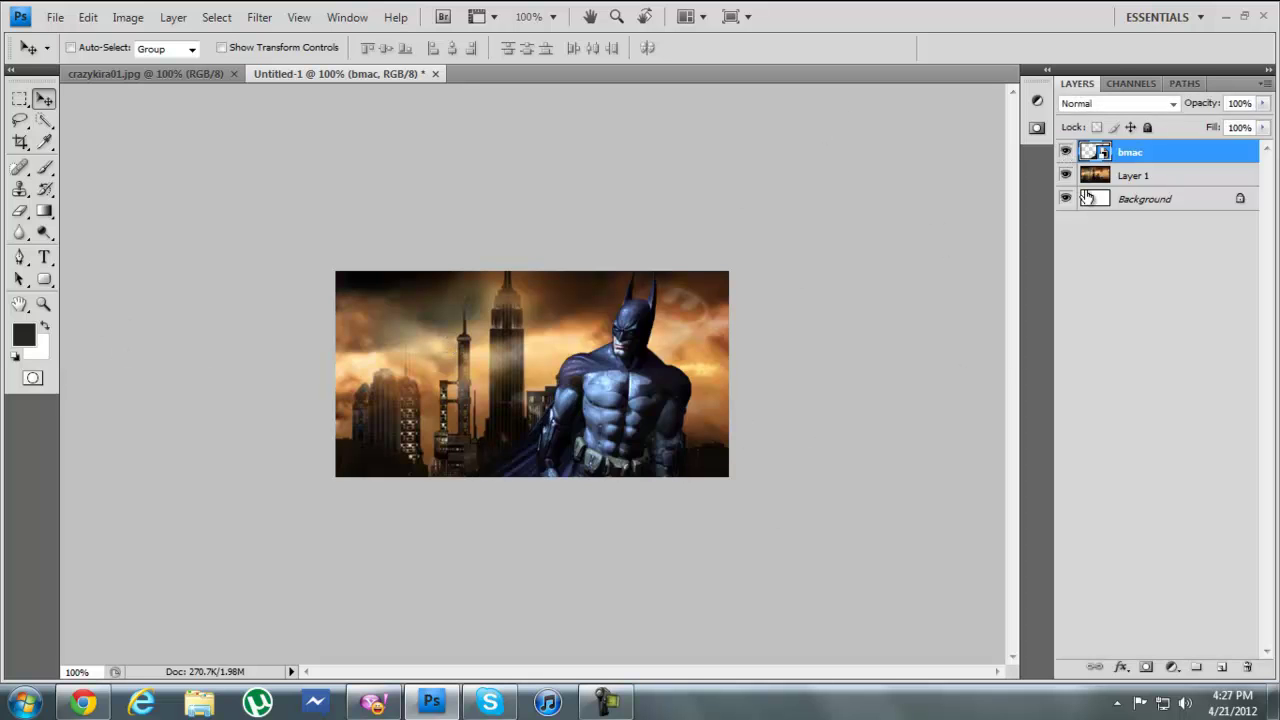
click(1065, 175)
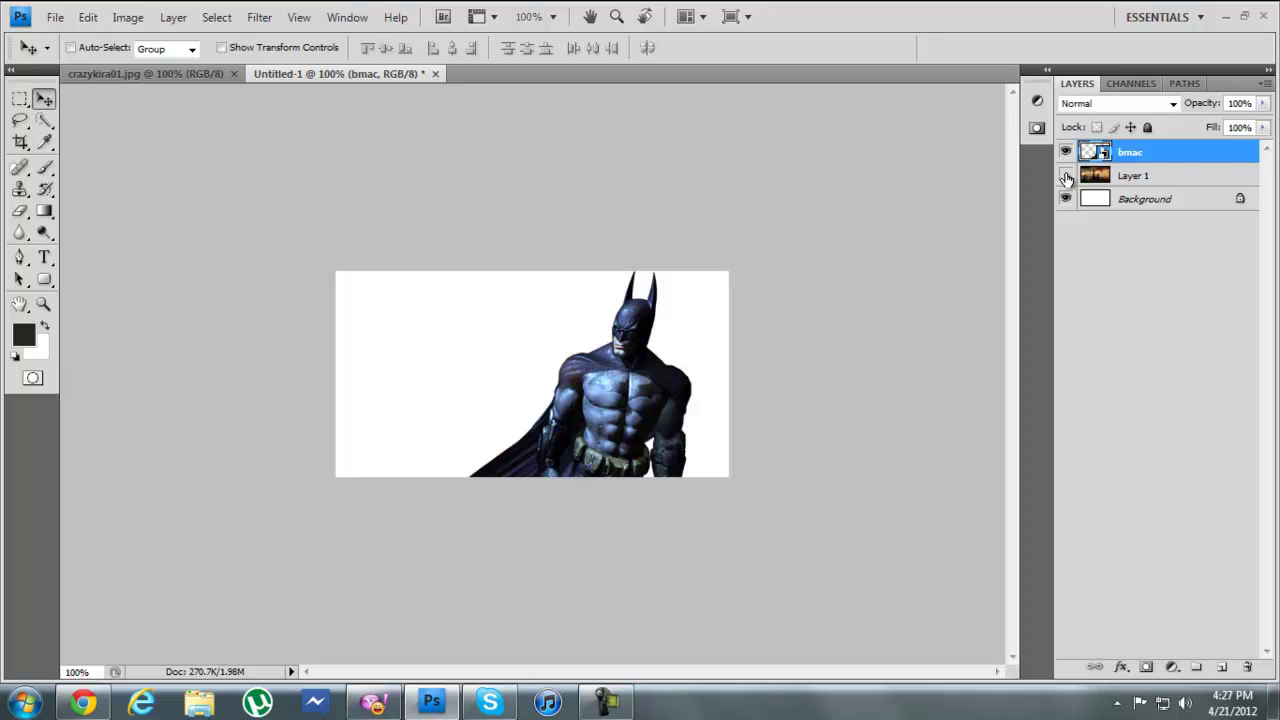
click(1065, 175)
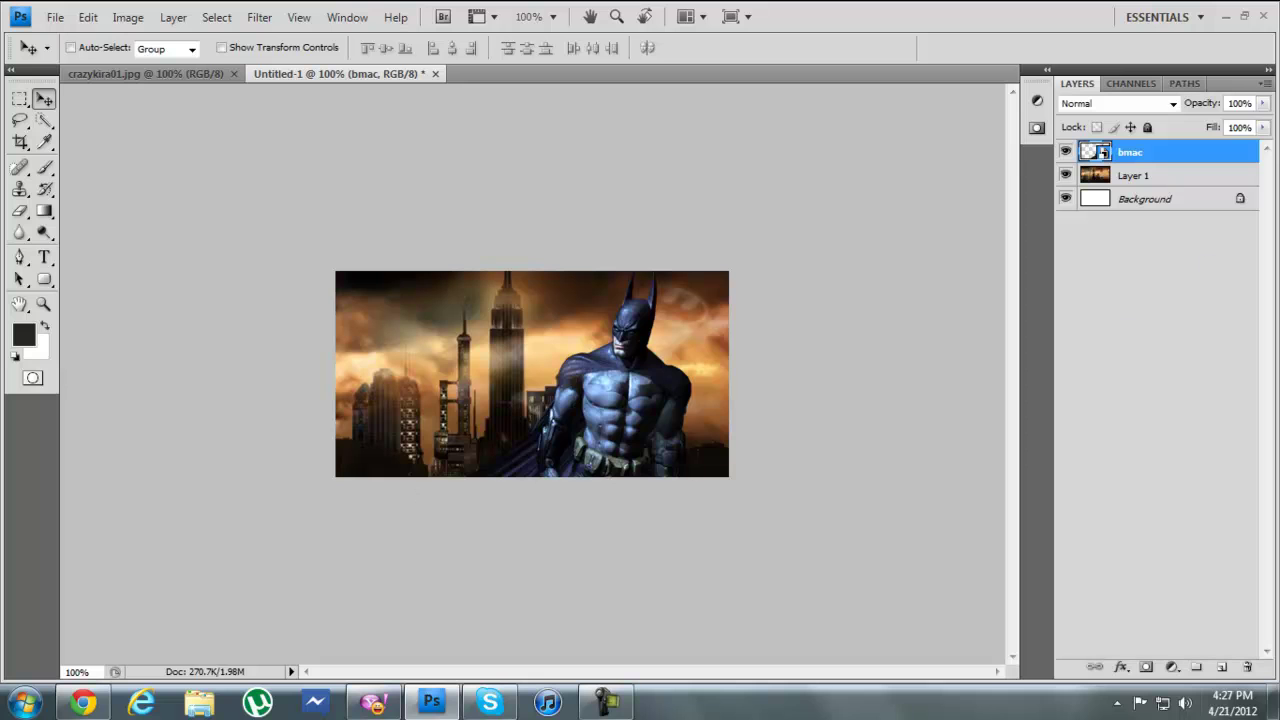
Step: Add a Gradient Map adjustment layer above the bmac layer
click(1038, 100)
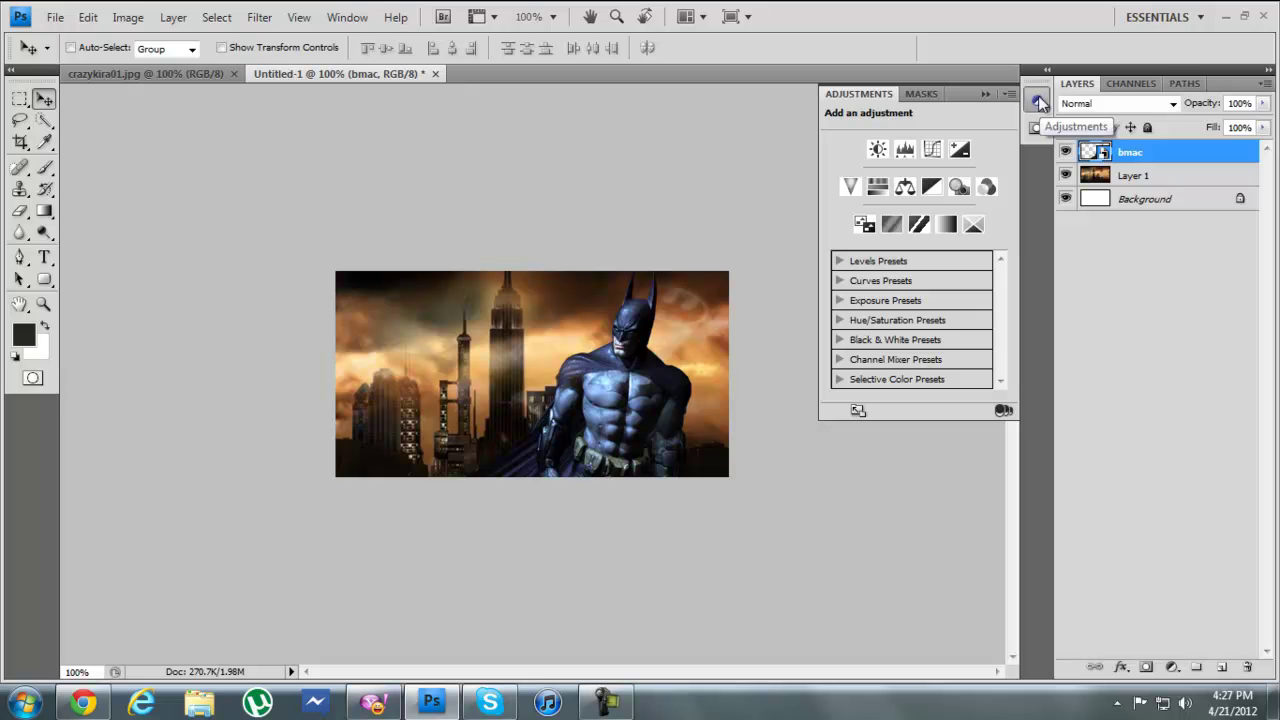
click(985, 93)
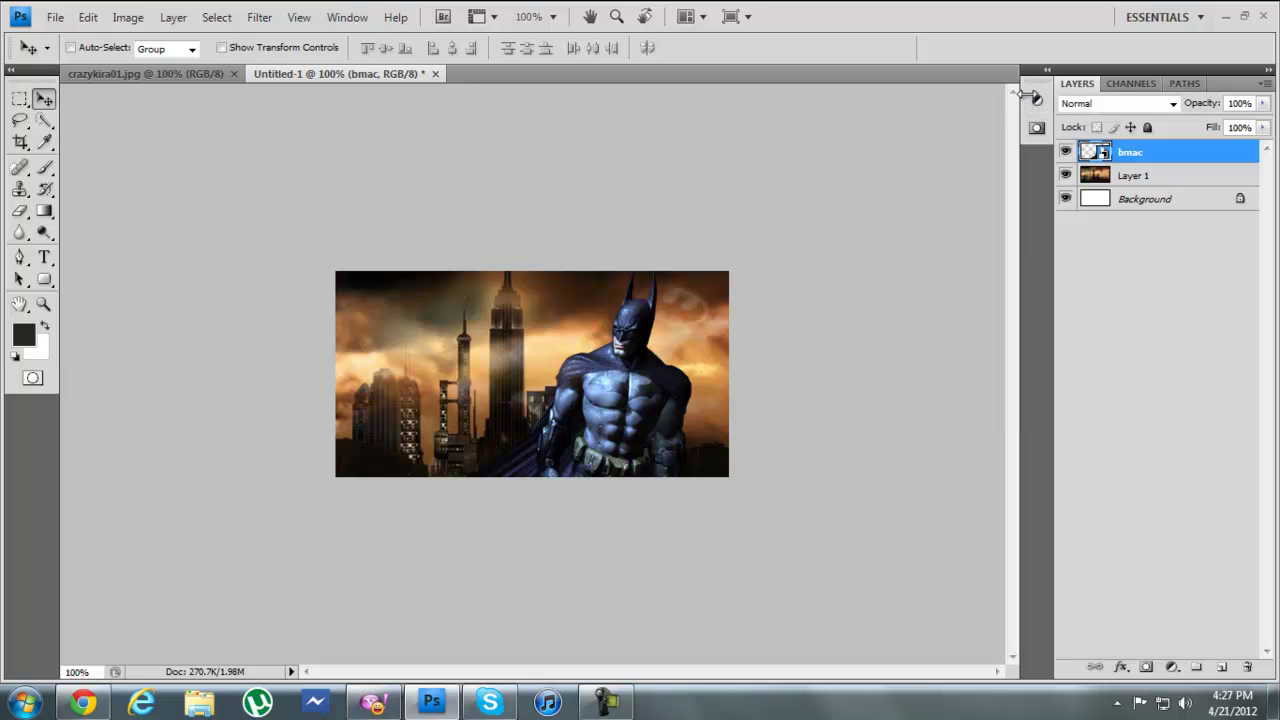
click(345, 18)
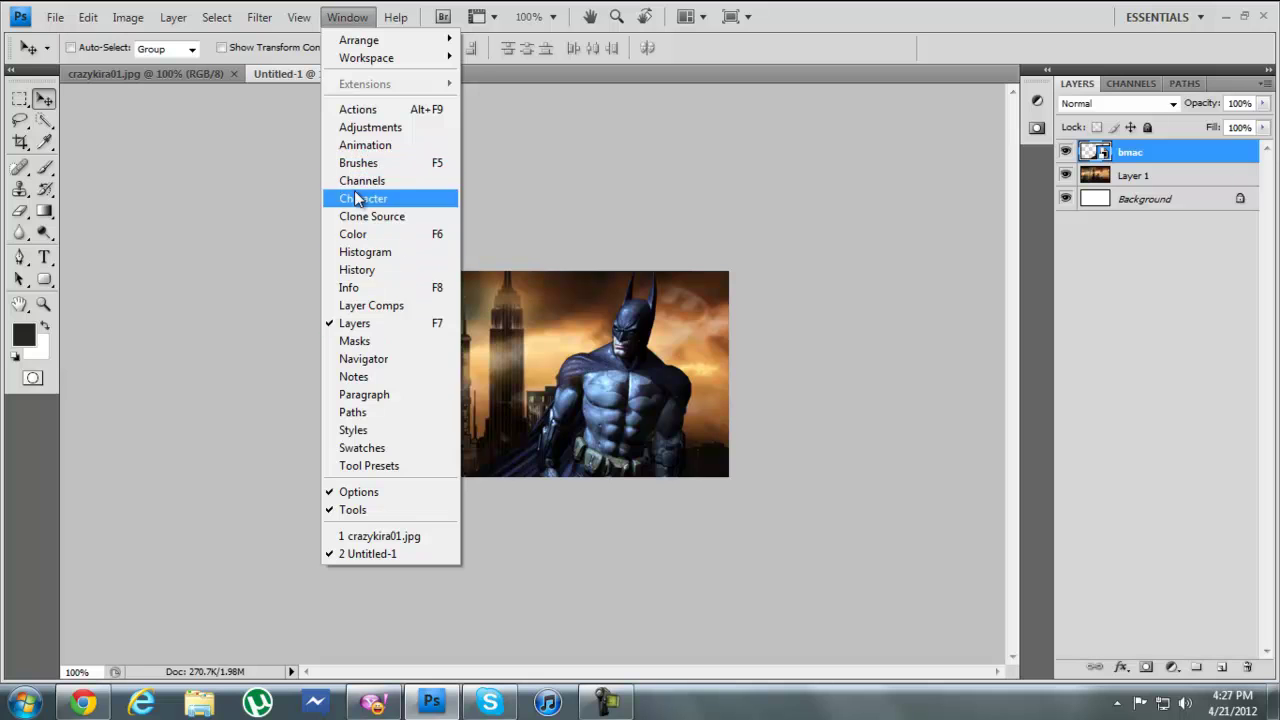
click(360, 127)
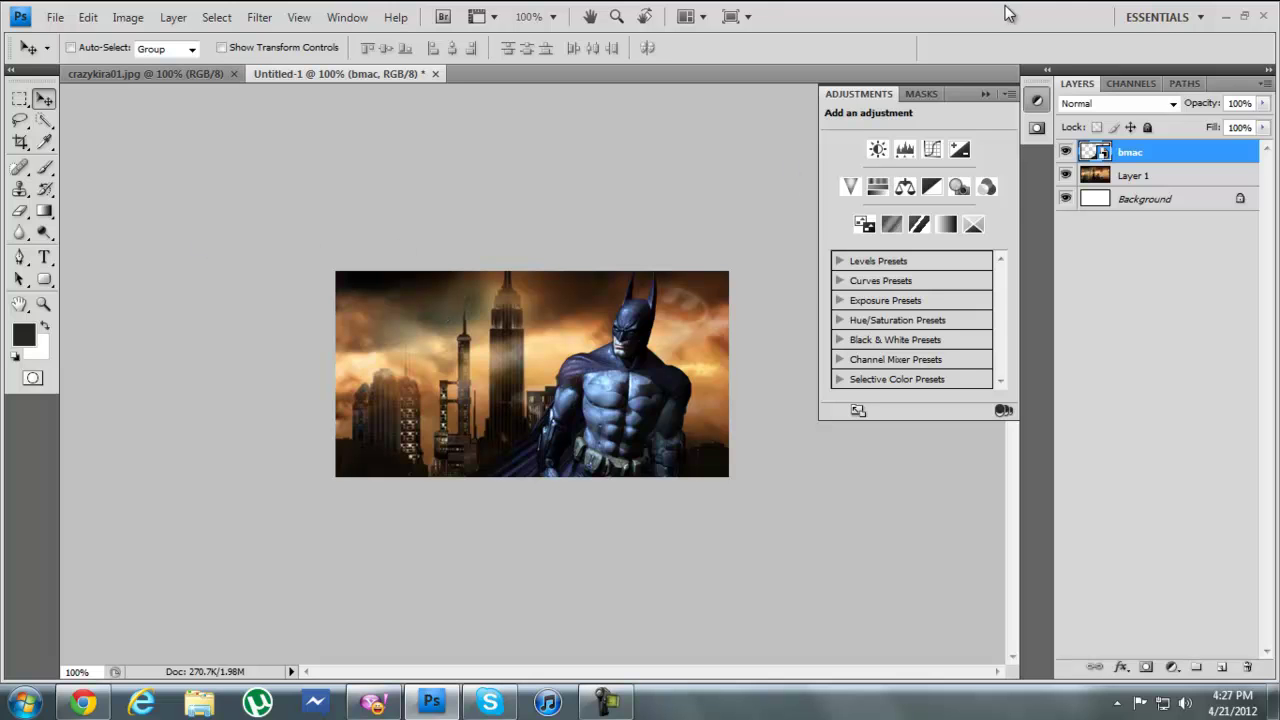
click(946, 232)
Step: Recolour the gradient map's dark stop to a medium teal blue with hue 192°, keeping the white end stop
click(893, 158)
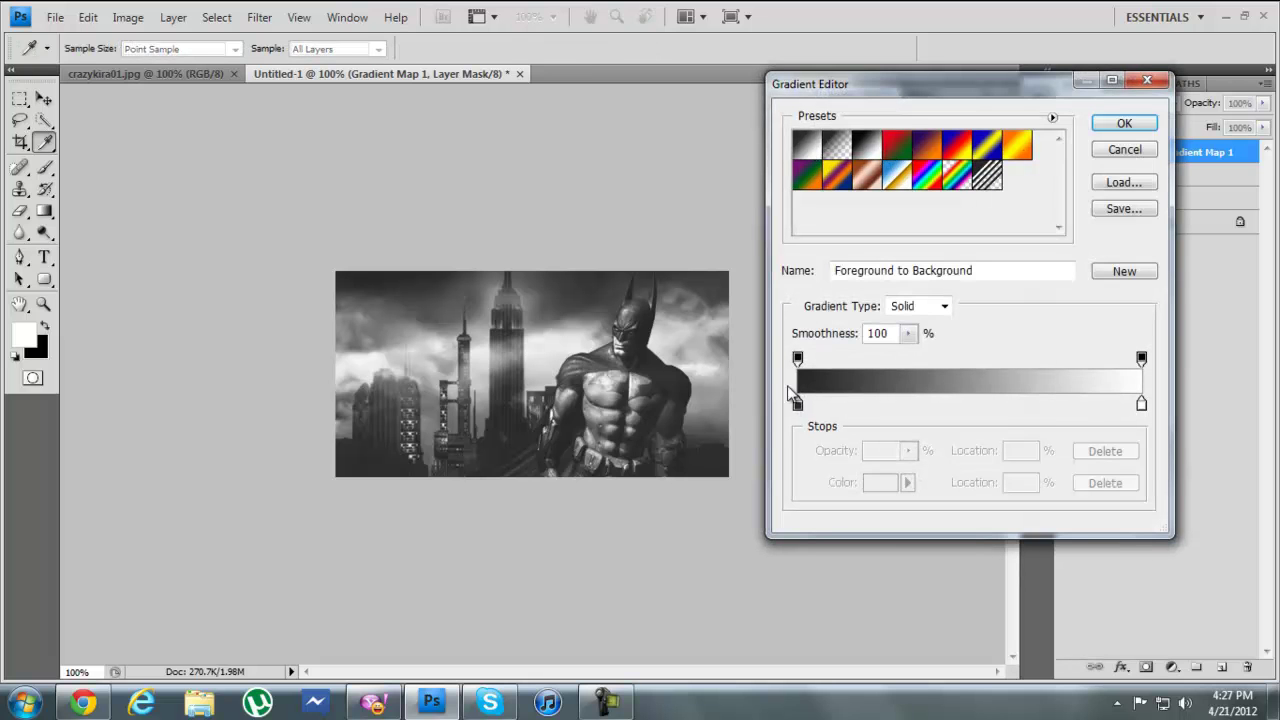
click(797, 405)
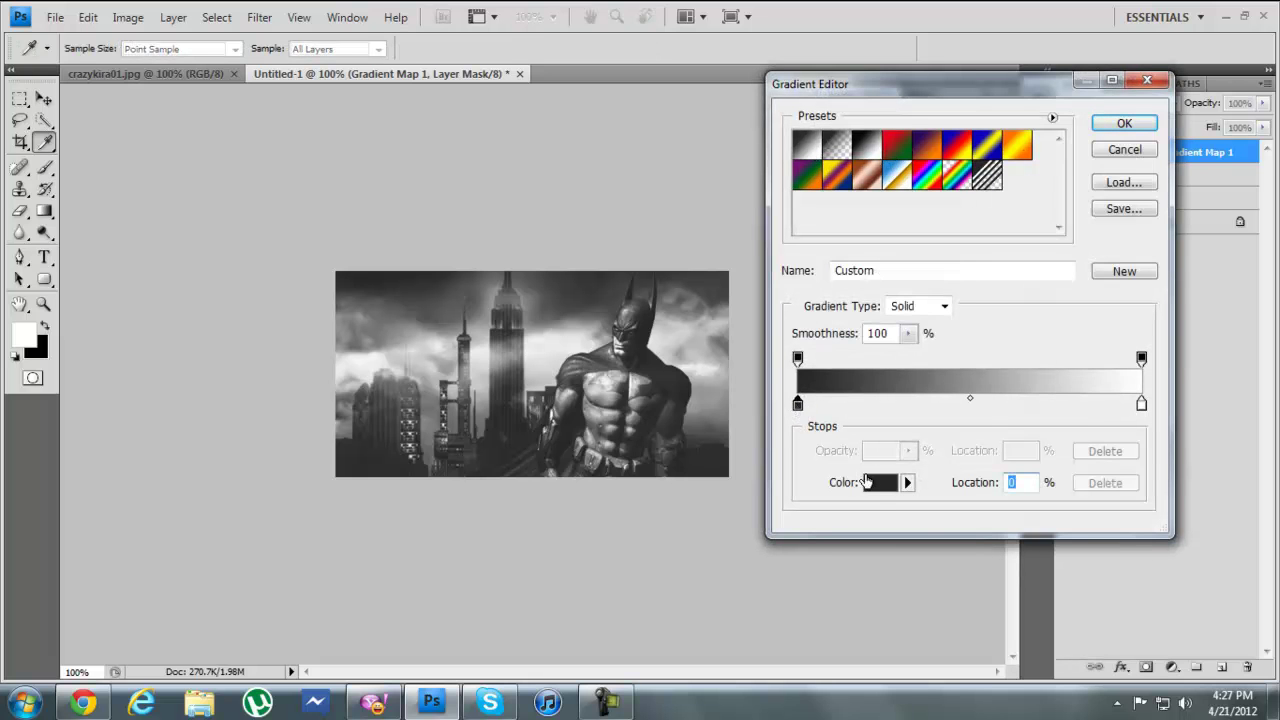
click(867, 482)
click(1016, 313)
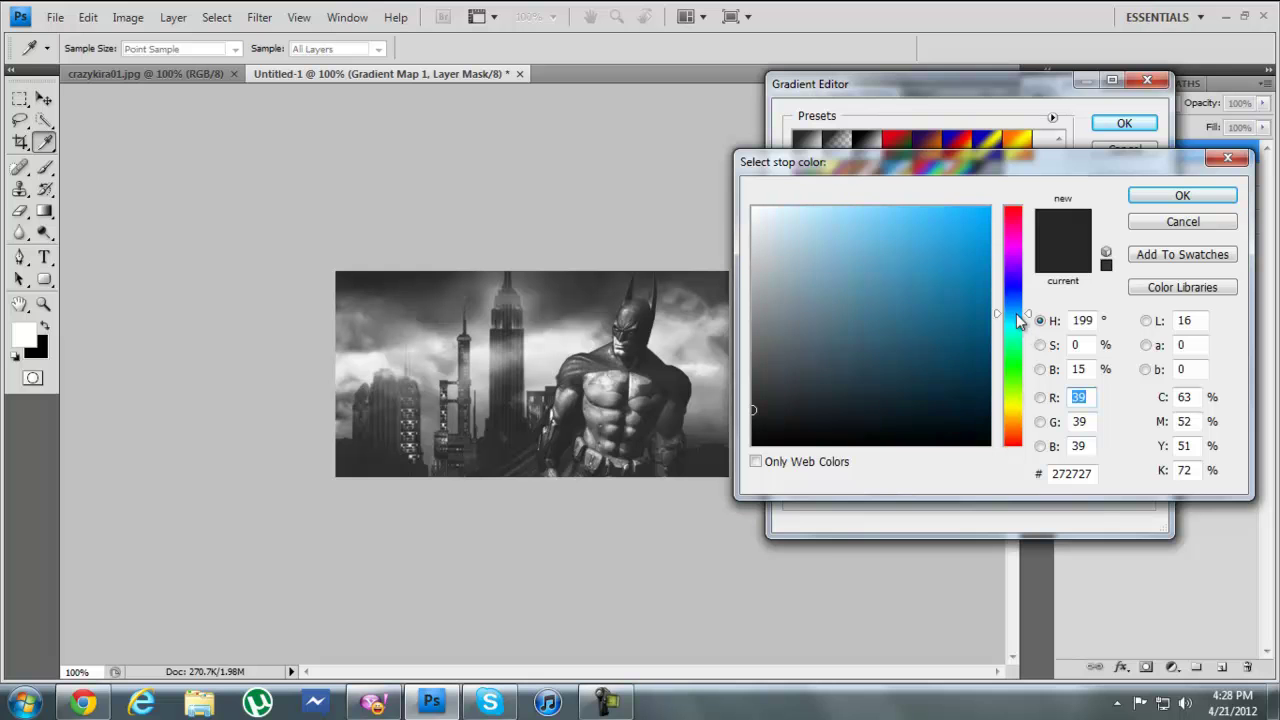
drag(1015, 313, 1013, 318)
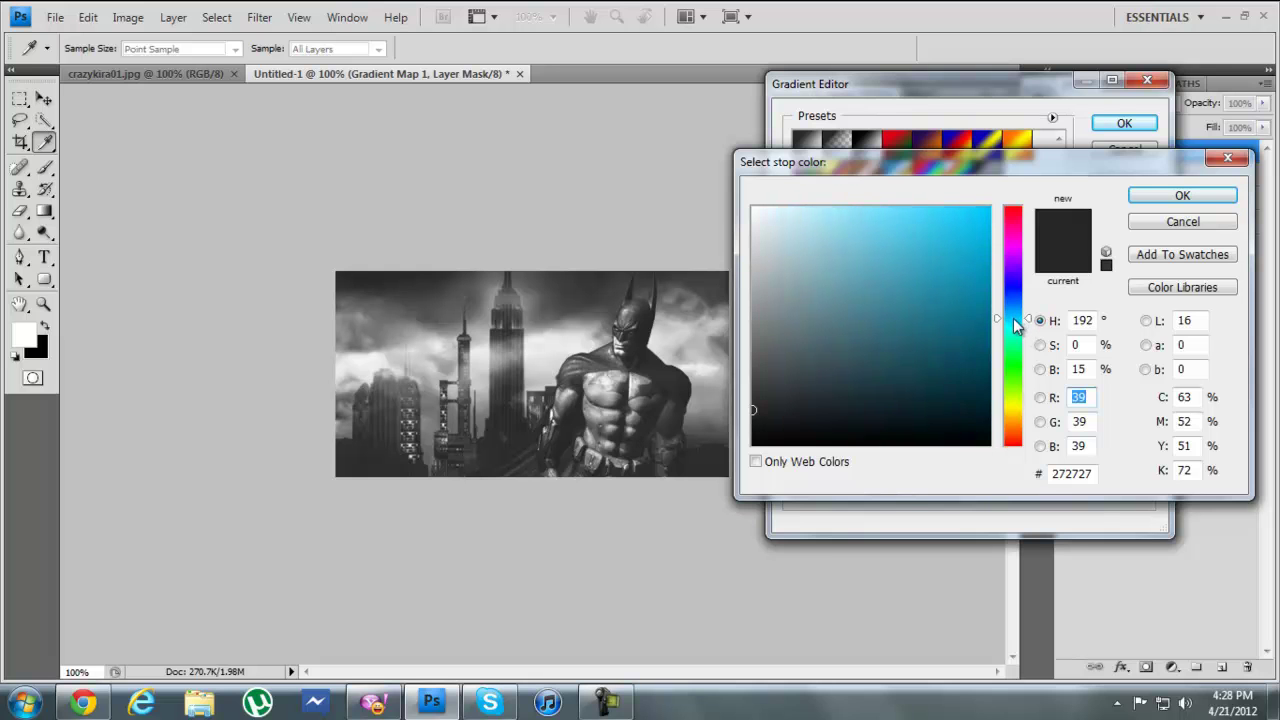
click(959, 316)
click(944, 304)
click(1170, 198)
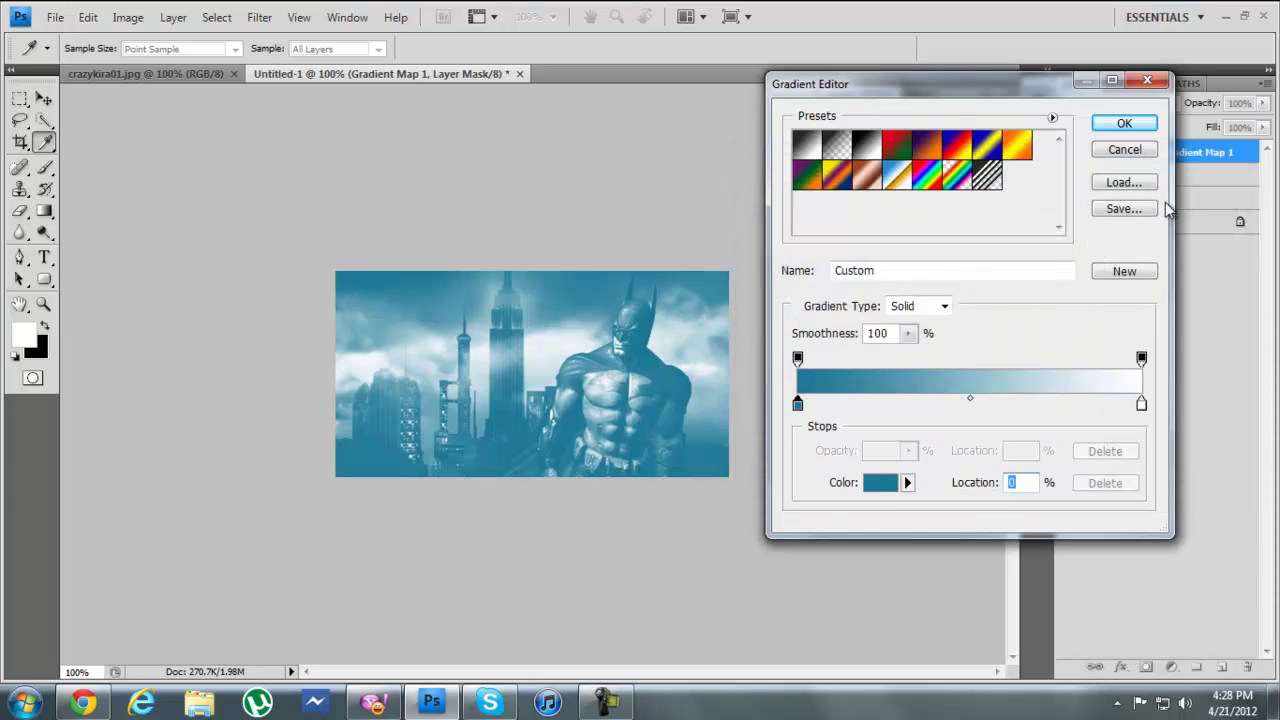
click(1124, 123)
Step: Set the Gradient Map 1 layer's blending mode to Multiply
click(1160, 106)
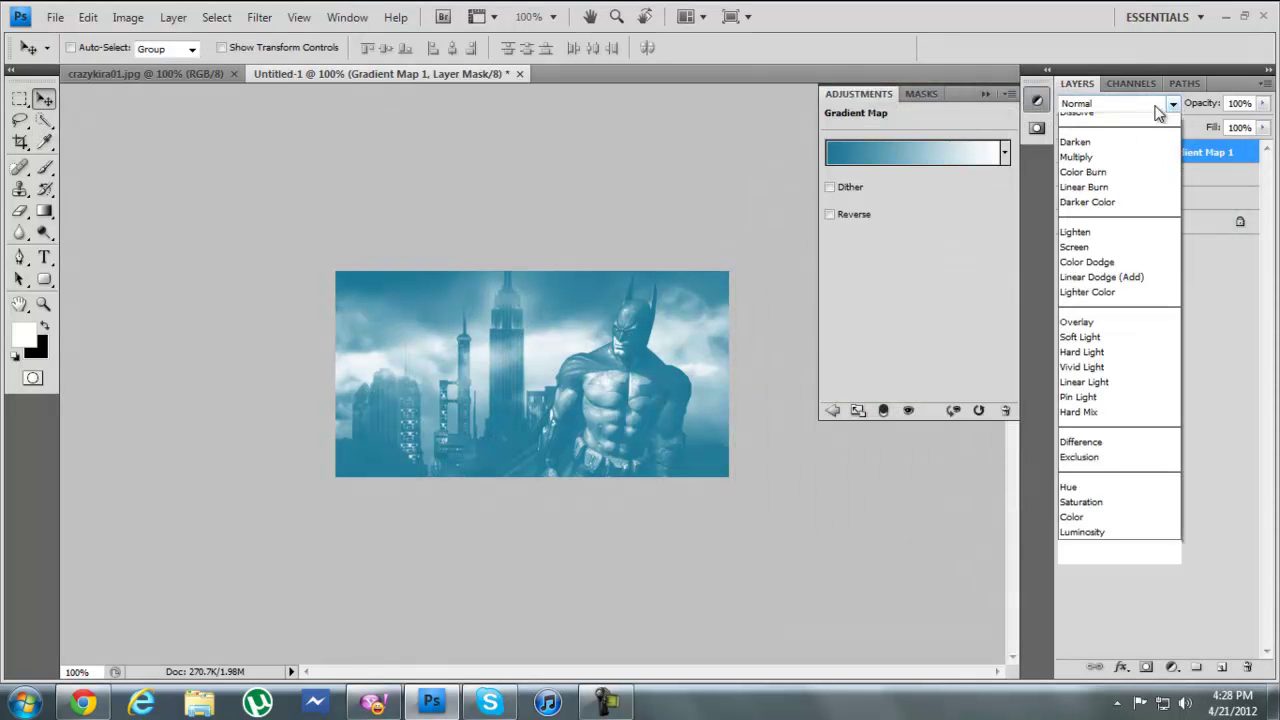
click(1118, 118)
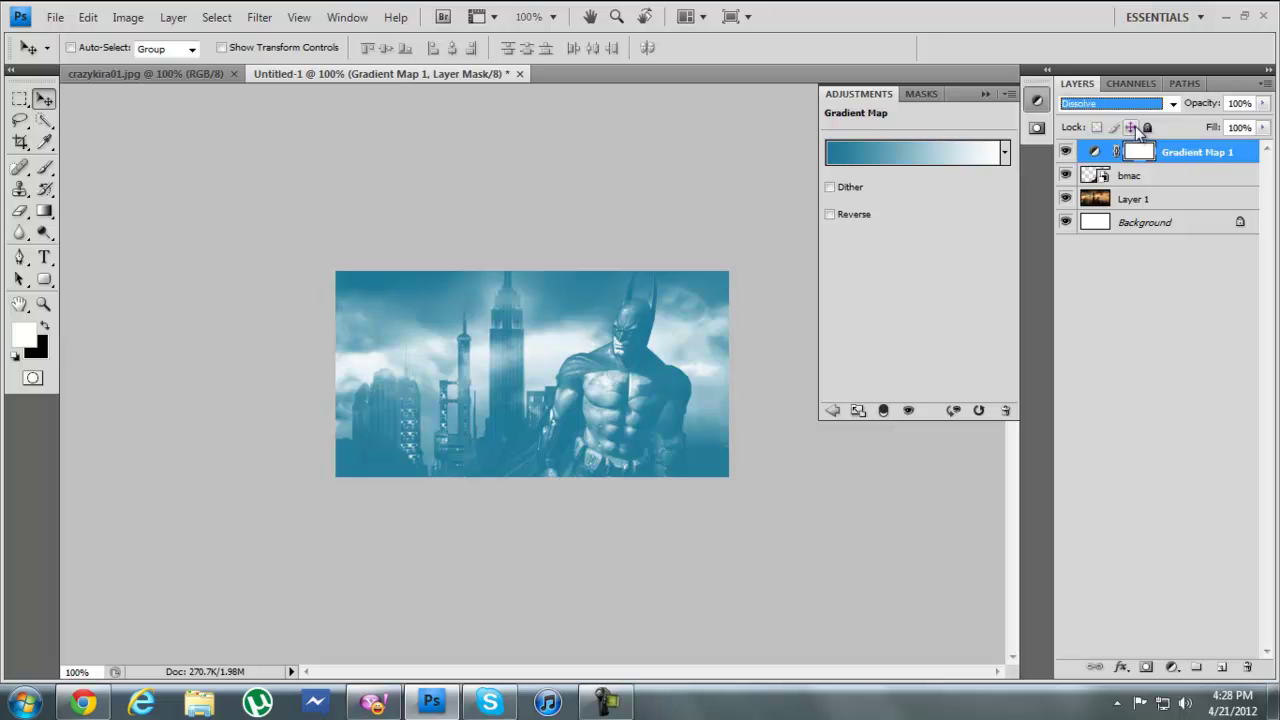
key(Down)
key(Down)
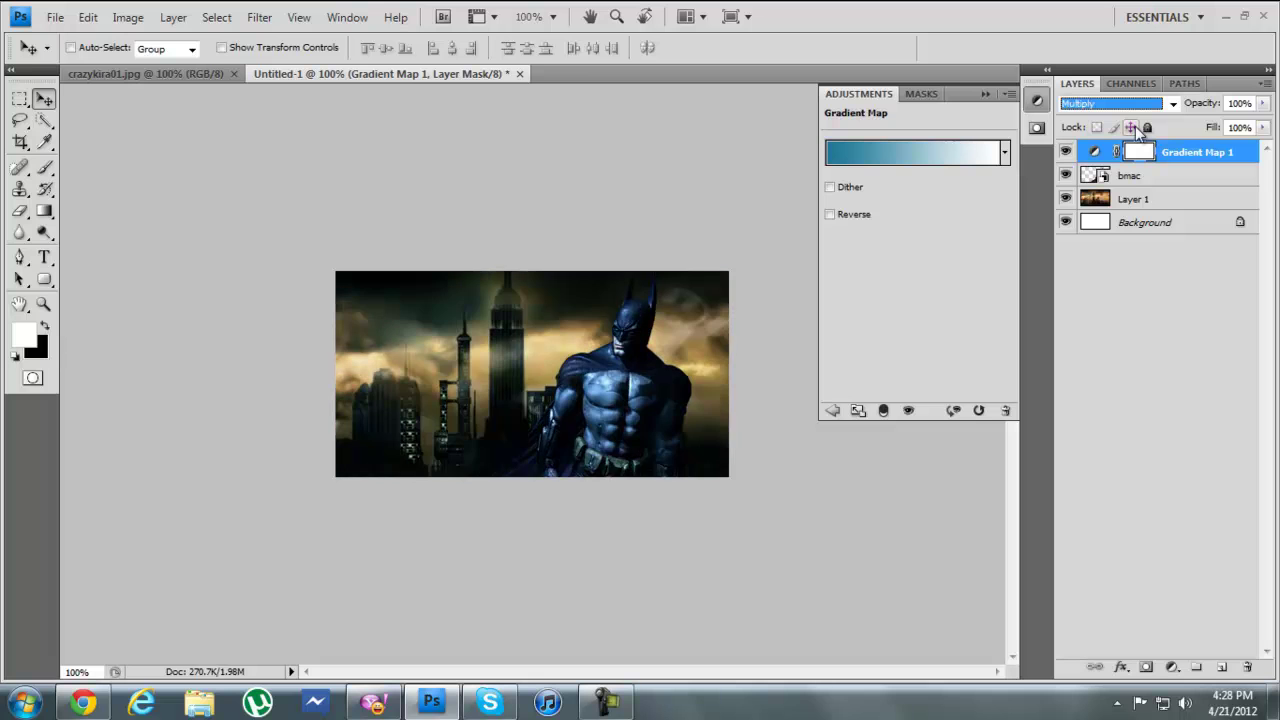
Step: Try successive blending modes on the Gradient Map 1 layer and settle on Overlay
key(Down)
key(Down)
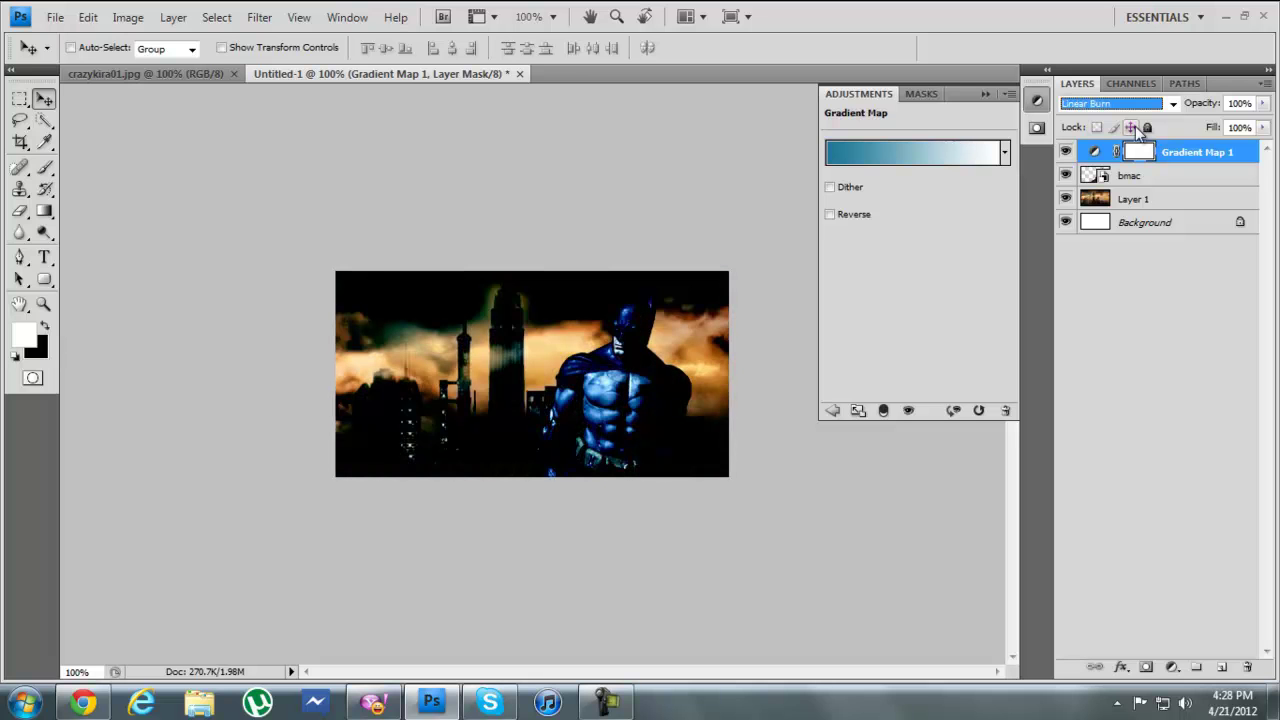
key(Down)
key(Down)
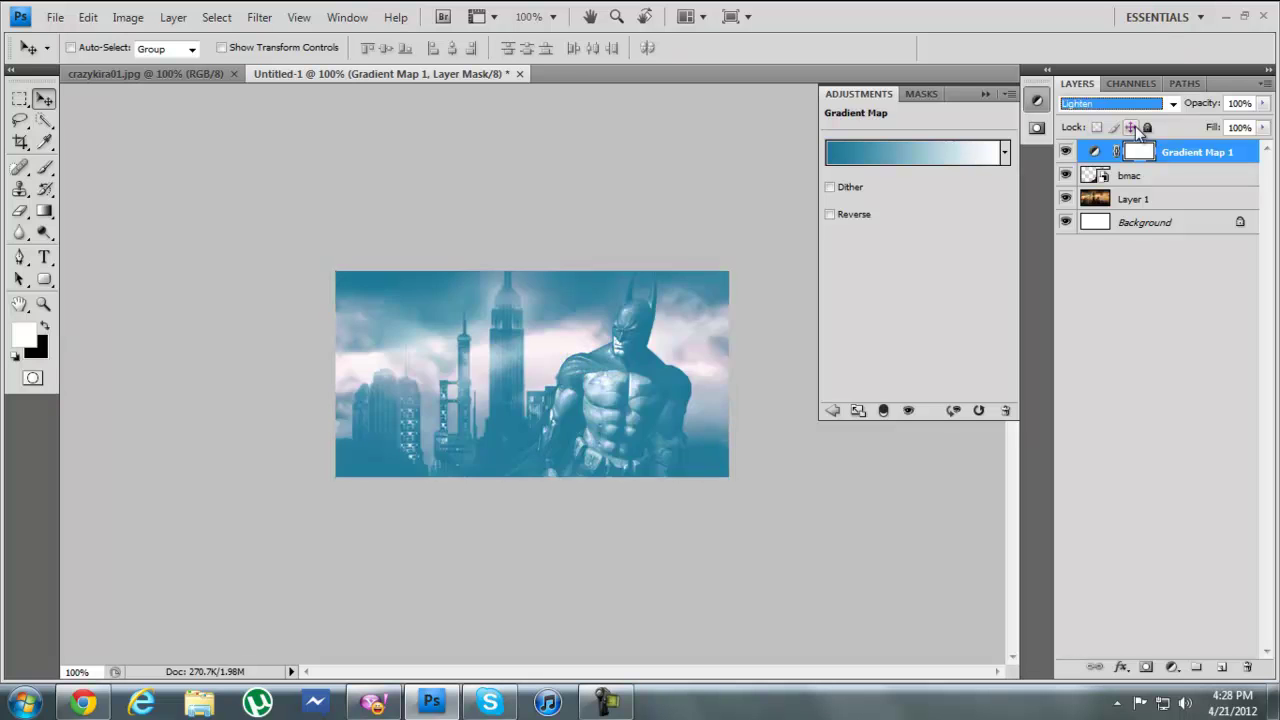
key(Down)
key(Down)
key(Down)
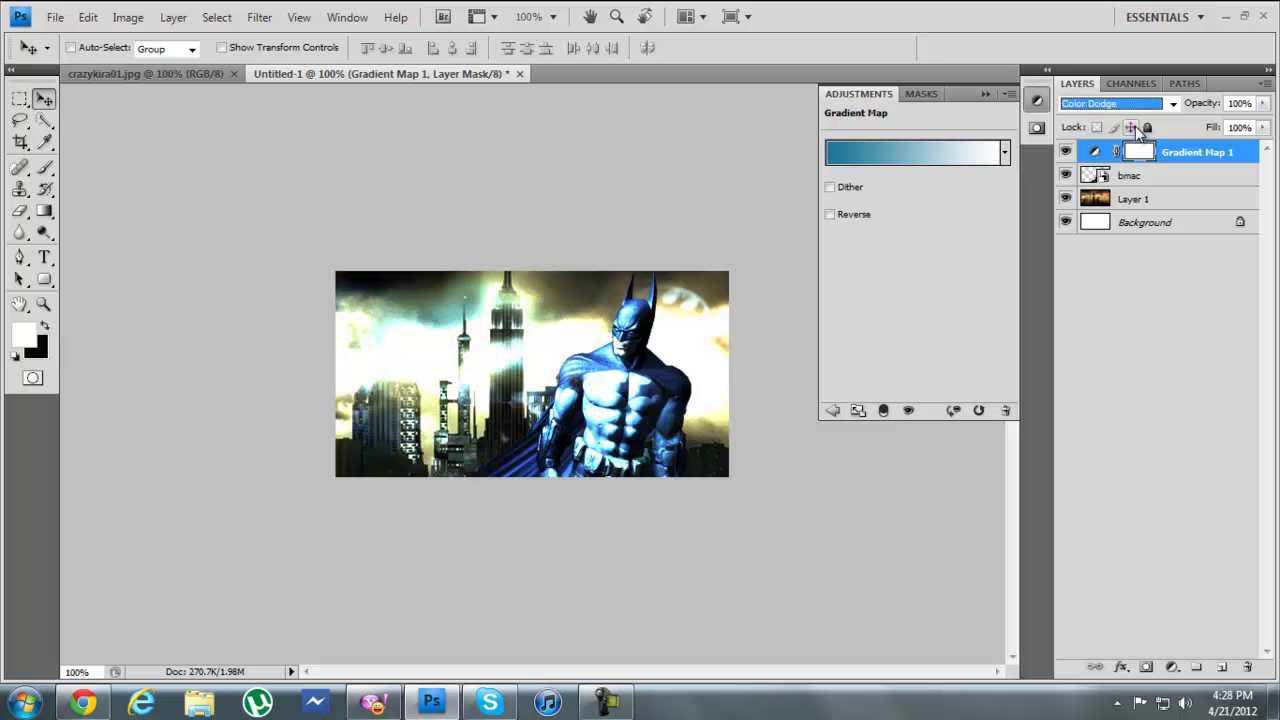
key(Down)
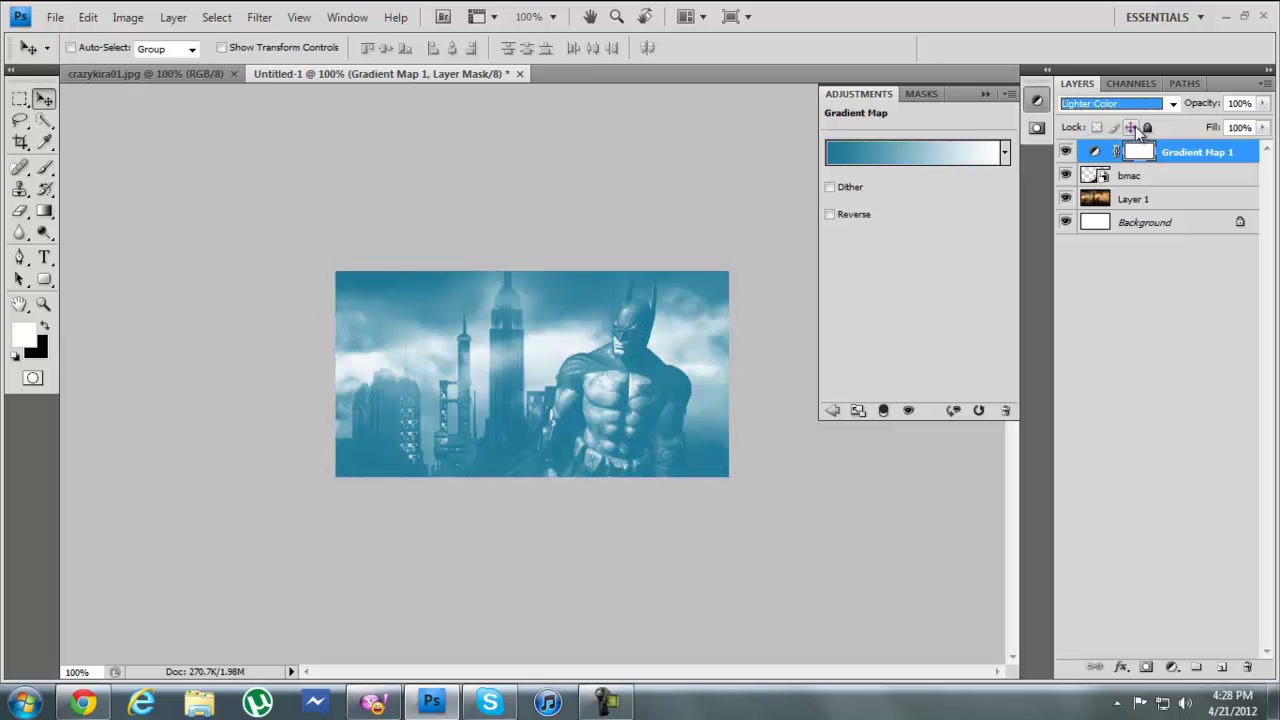
key(Down)
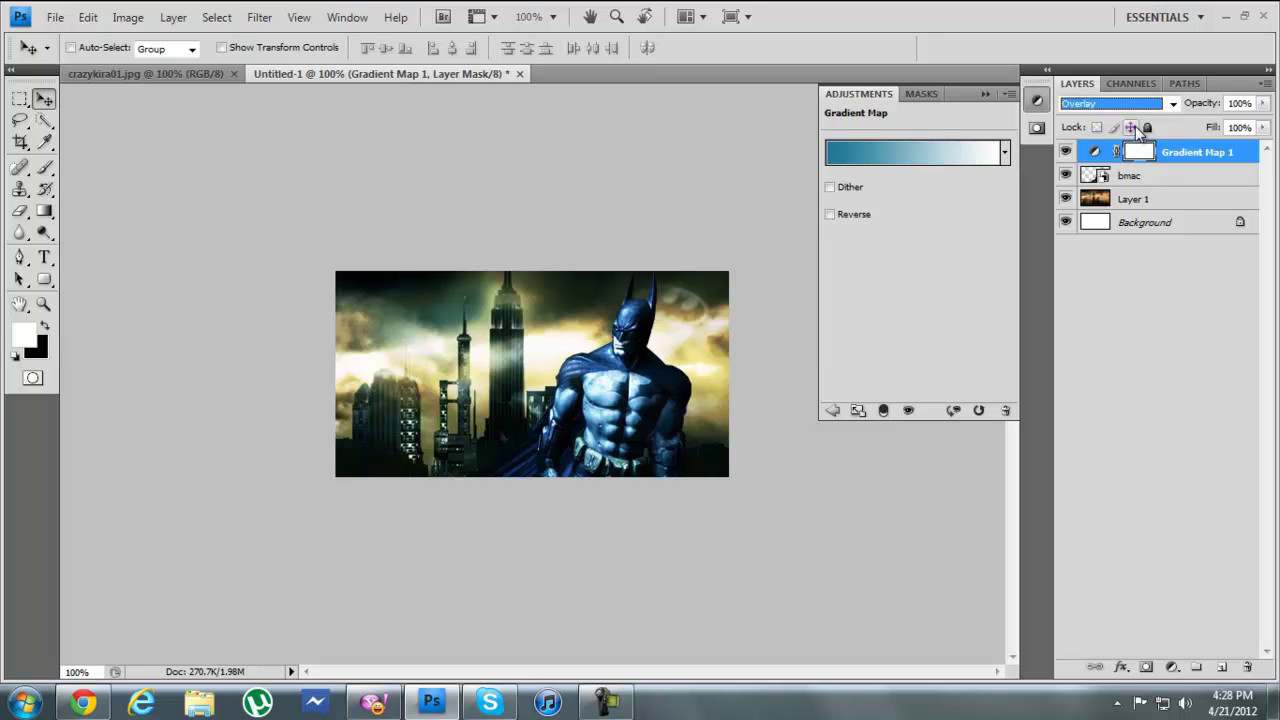
Step: Lower the Gradient Map 1 layer's opacity to 63%
click(1263, 103)
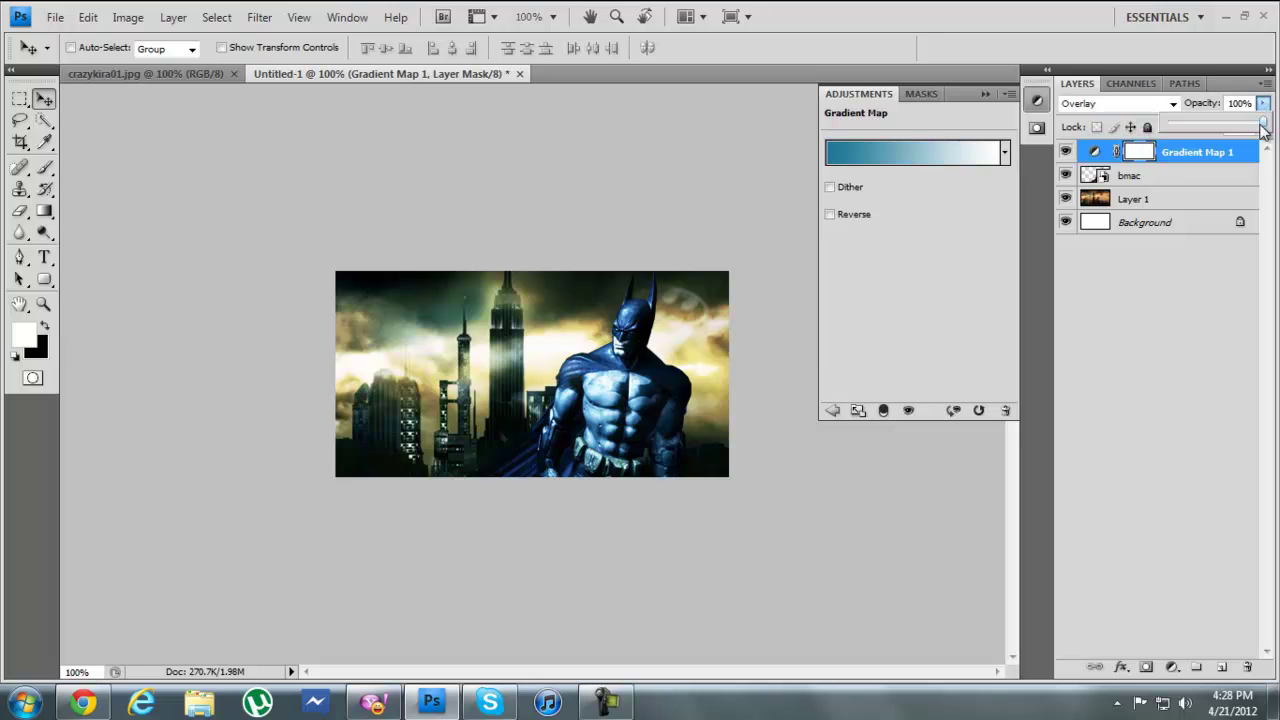
drag(1263, 126, 1221, 126)
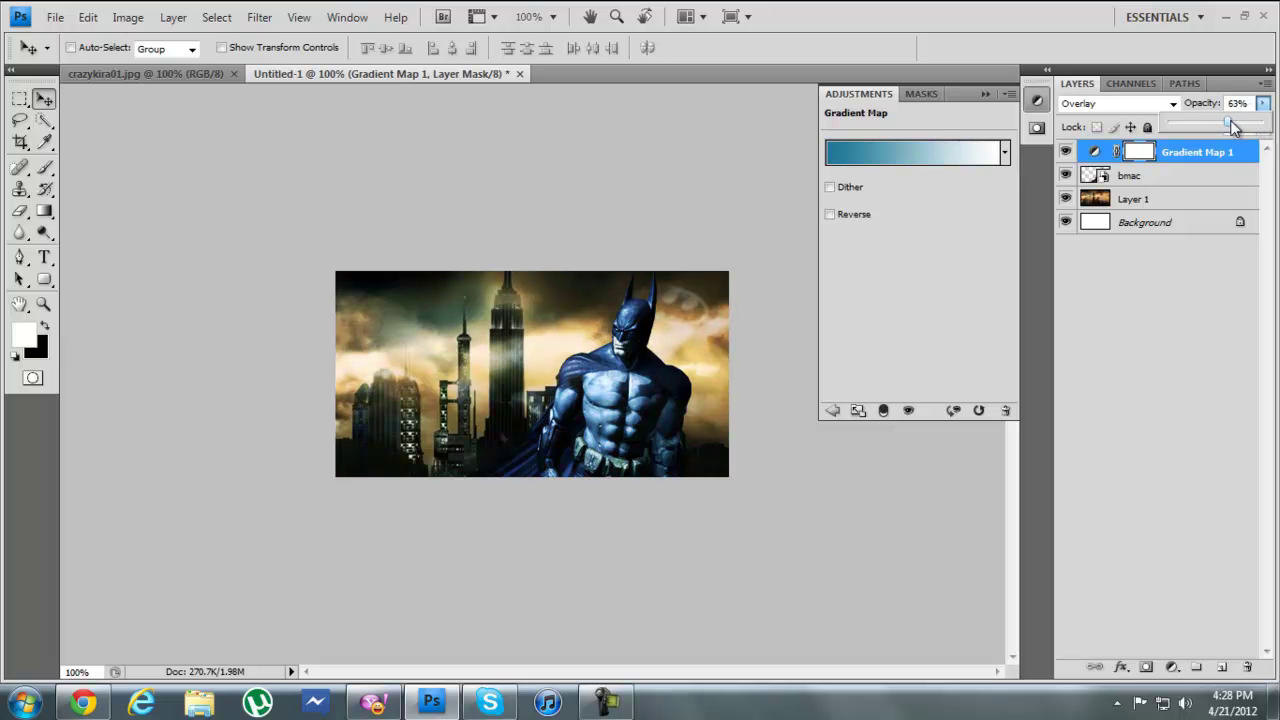
click(1197, 152)
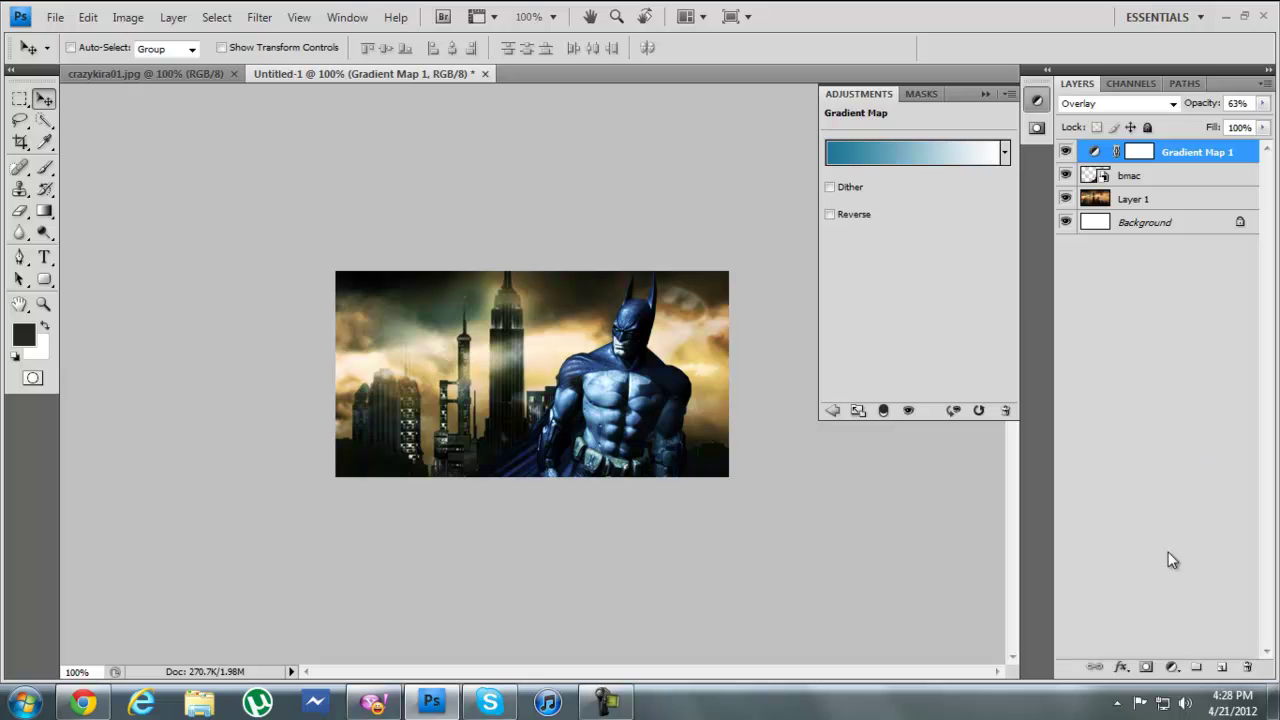
Step: Add a new empty layer above Gradient Map 1 and set the Brush tool's size to 73 px
click(1221, 666)
click(985, 93)
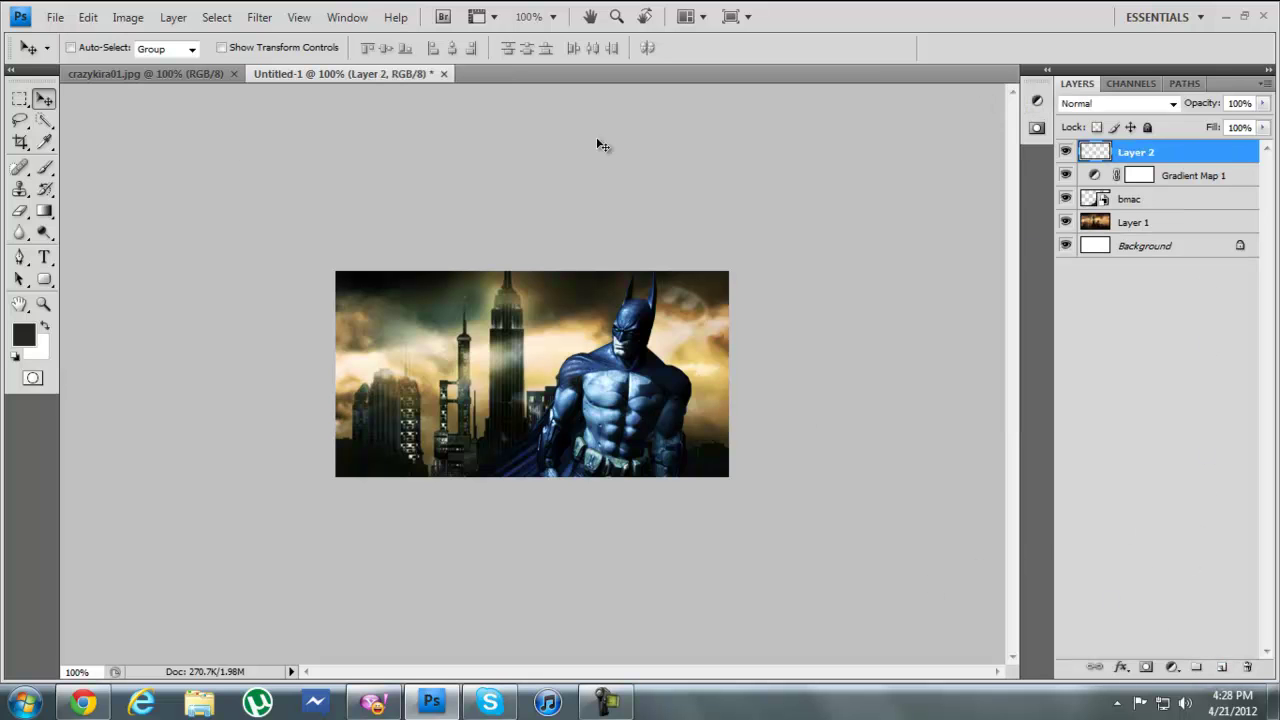
click(45, 169)
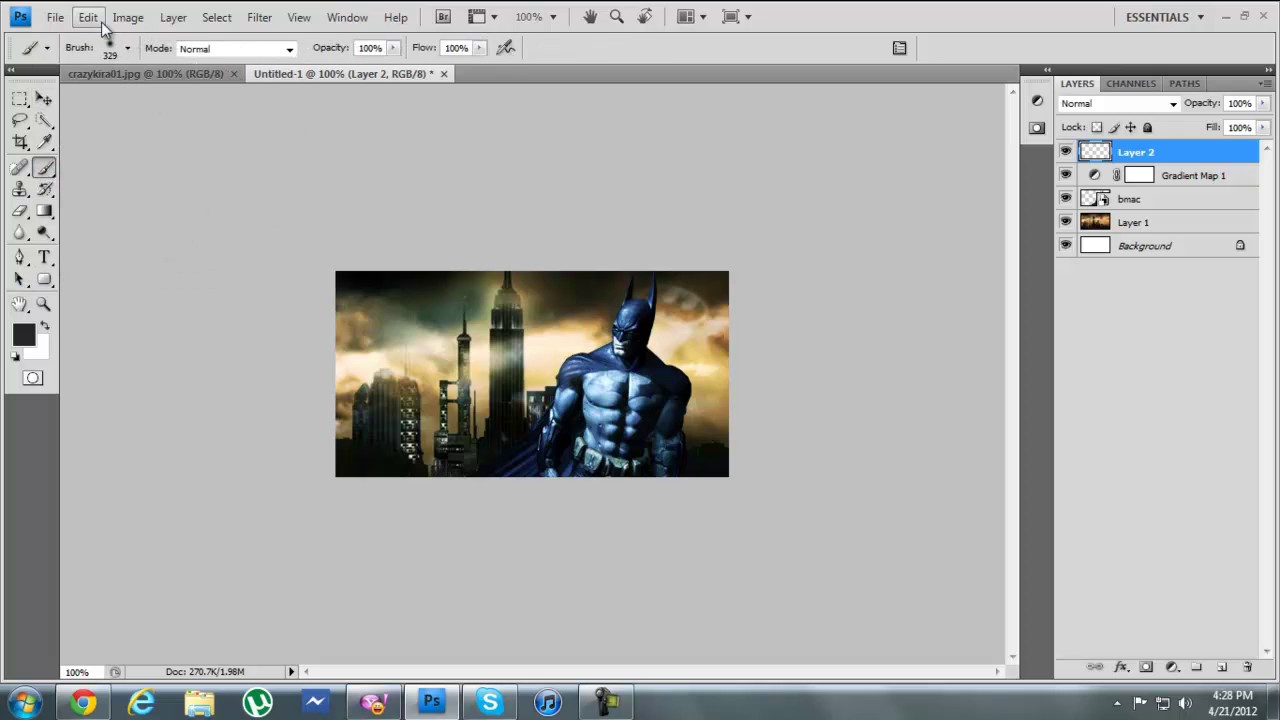
click(129, 49)
mouse_move(188, 101)
mouse_down()
mouse_move(78, 105)
mouse_move(91, 106)
mouse_up()
click(668, 48)
Step: Set the foreground colour to a medium blue, 328dab, with hue 195°, saturation 71% and brightness 67%
click(23, 336)
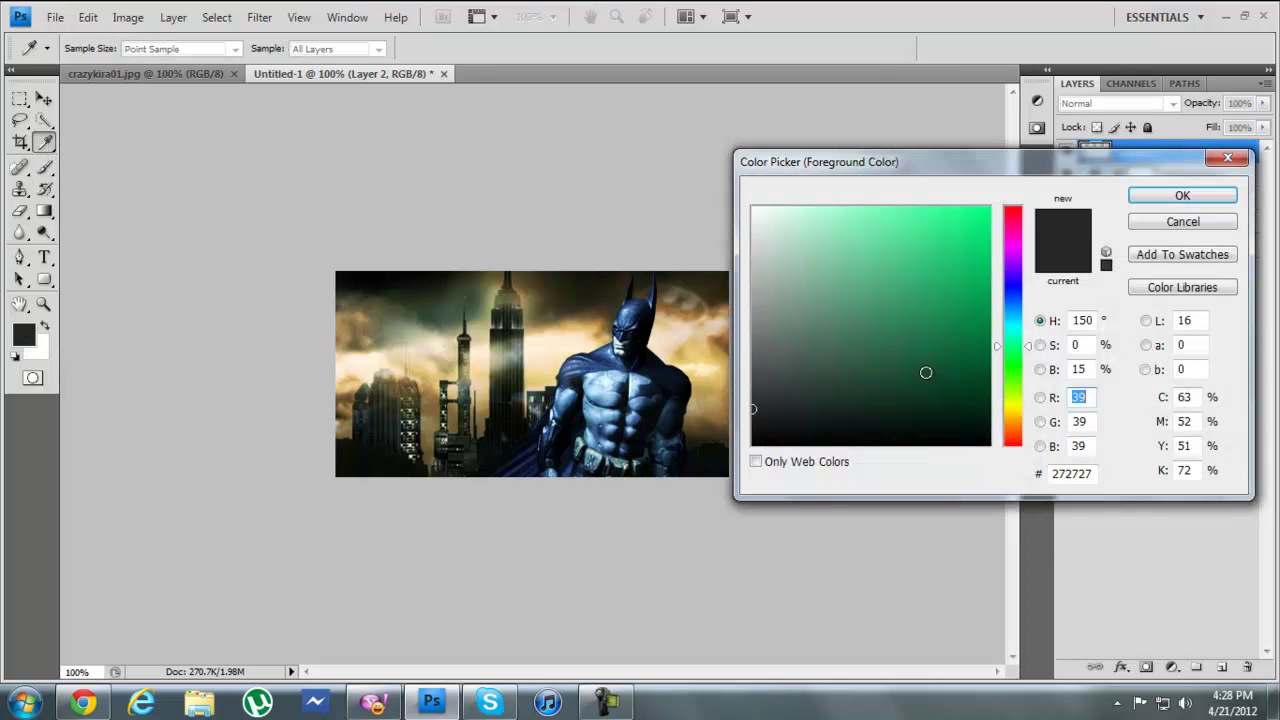
drag(1020, 341, 1014, 312)
drag(922, 307, 920, 284)
click(1014, 317)
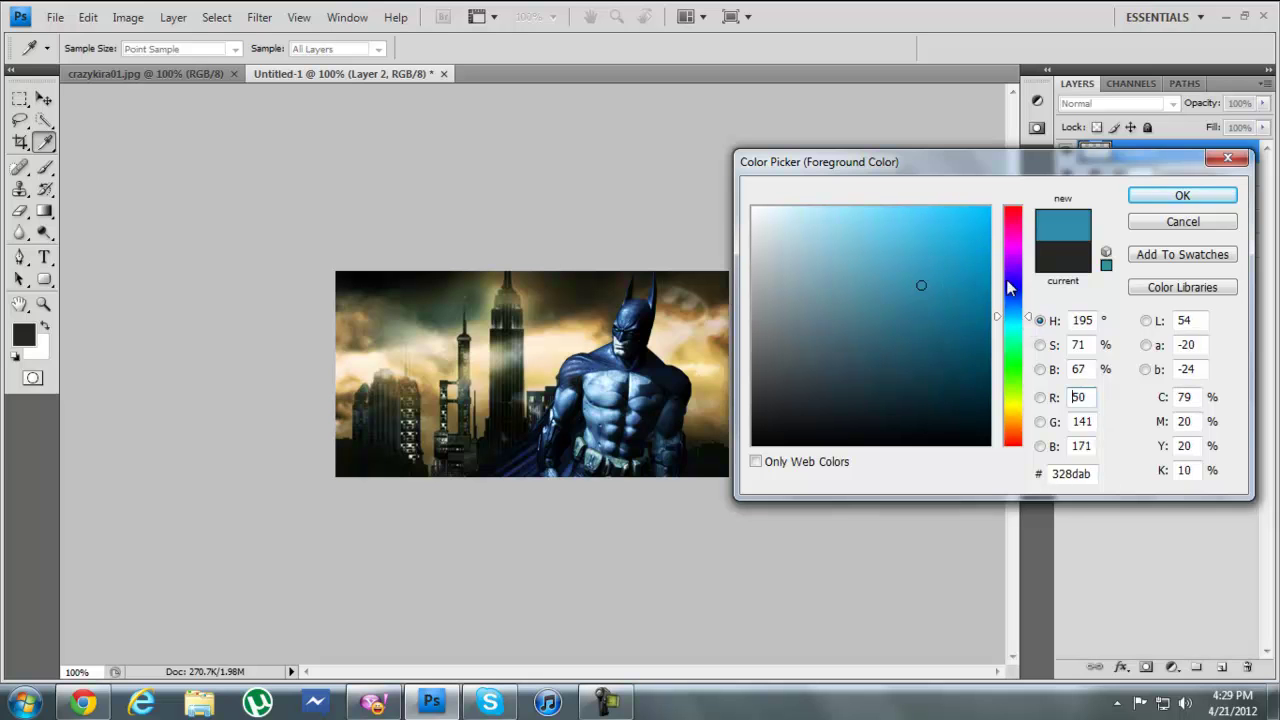
click(1182, 196)
Step: Brush the blue over the sky and city buildings around Batman on Layer 2
key(b)
mouse_move(323, 300)
mouse_down()
mouse_move(335, 349)
mouse_move(319, 358)
mouse_move(331, 430)
mouse_move(343, 371)
mouse_move(417, 342)
mouse_move(347, 350)
mouse_move(421, 354)
mouse_move(403, 309)
mouse_move(441, 308)
mouse_move(439, 444)
mouse_move(475, 342)
mouse_move(480, 422)
mouse_move(472, 347)
mouse_move(506, 298)
mouse_move(532, 302)
mouse_move(535, 385)
mouse_move(548, 320)
mouse_move(546, 382)
mouse_move(561, 345)
mouse_move(591, 324)
mouse_move(513, 366)
mouse_move(564, 390)
mouse_move(676, 300)
mouse_move(673, 359)
mouse_move(687, 314)
mouse_move(715, 322)
mouse_move(723, 380)
mouse_move(704, 433)
mouse_move(704, 360)
mouse_move(664, 340)
mouse_move(699, 304)
mouse_move(616, 272)
mouse_move(597, 303)
mouse_move(614, 300)
mouse_move(513, 316)
mouse_move(489, 284)
mouse_move(446, 347)
mouse_move(307, 416)
mouse_move(371, 298)
mouse_move(466, 297)
mouse_up()
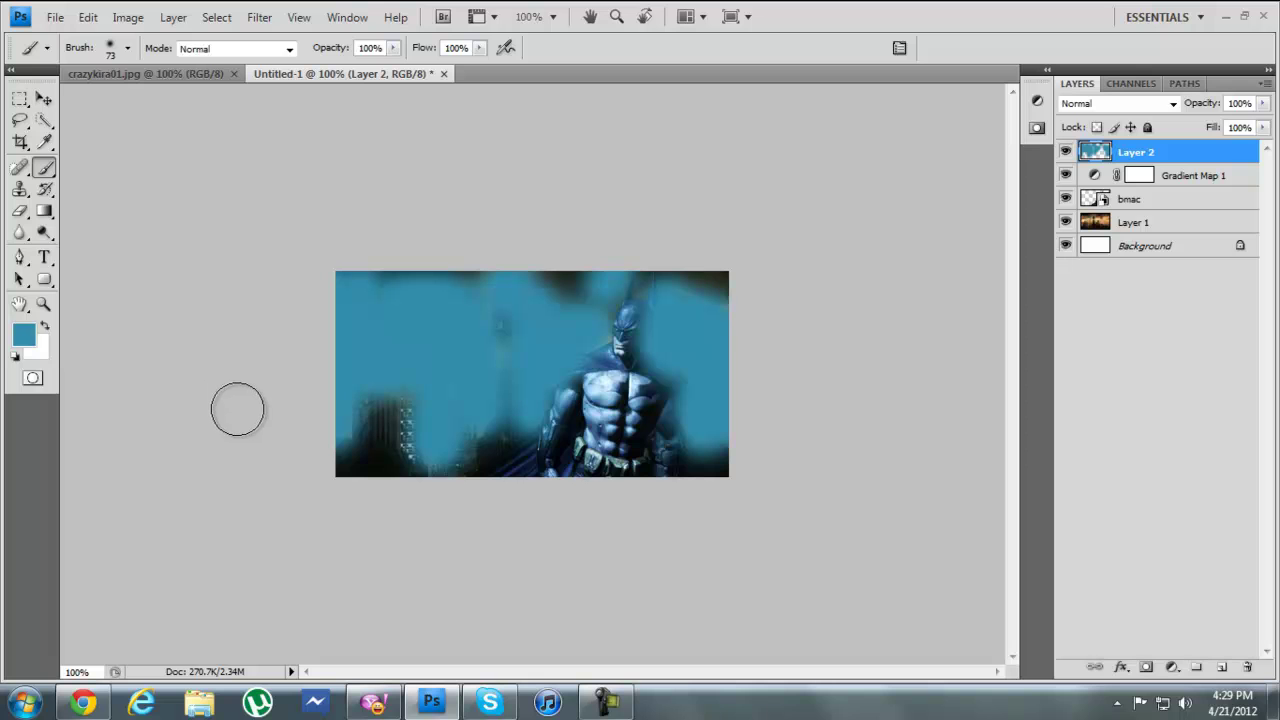
mouse_move(423, 429)
mouse_down()
mouse_move(414, 406)
mouse_move(309, 429)
mouse_move(376, 435)
mouse_up()
Step: Try successive blending modes on the blue-painted Layer 2 and settle on Hue
click(1172, 104)
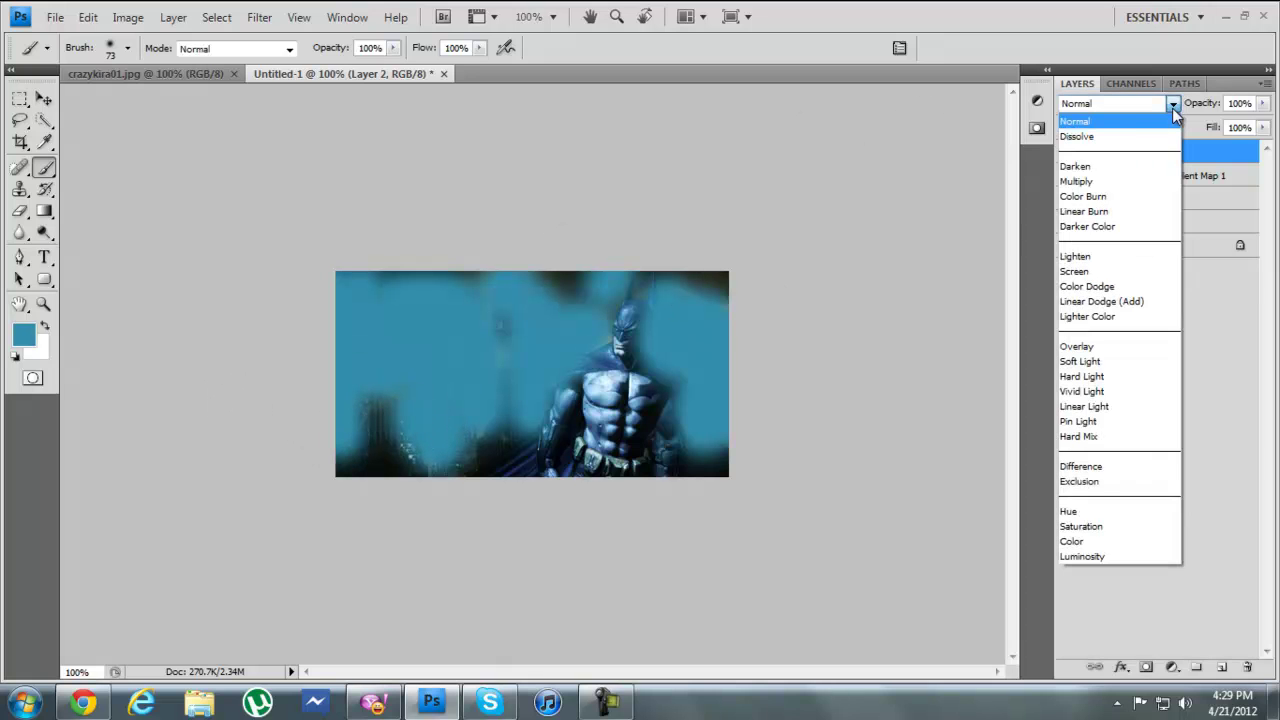
click(1143, 122)
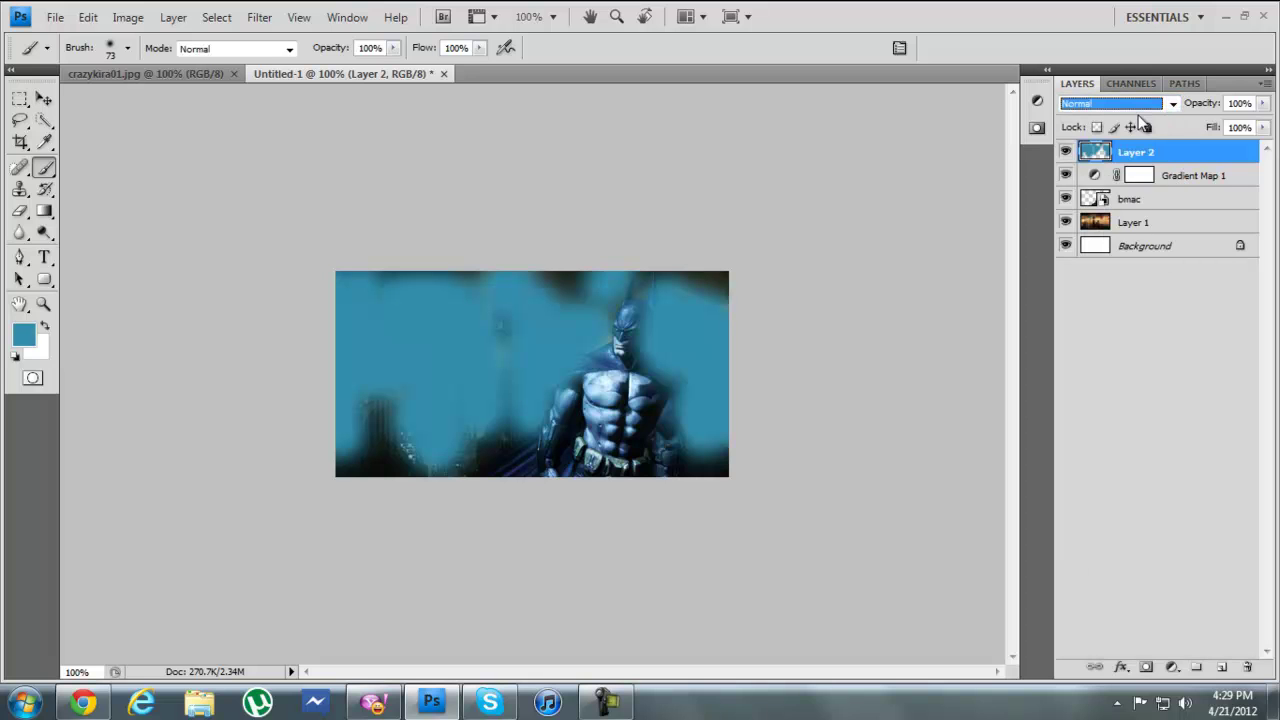
key(Down)
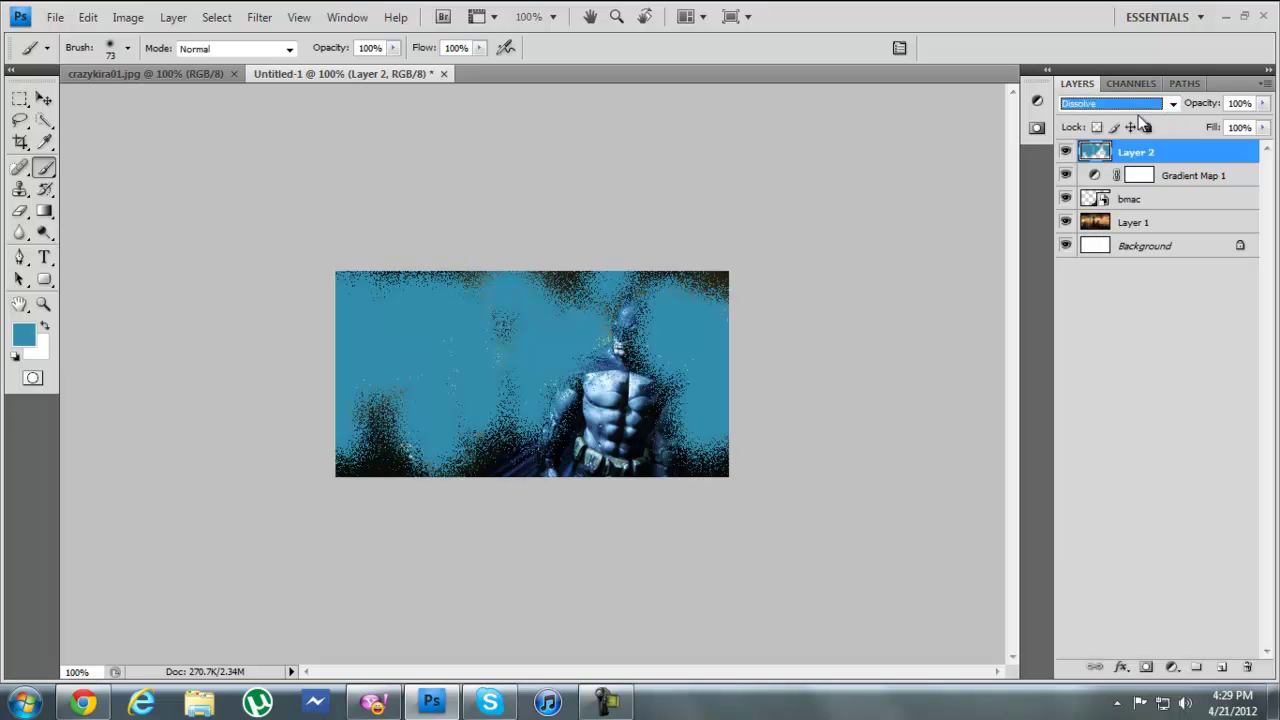
key(Down)
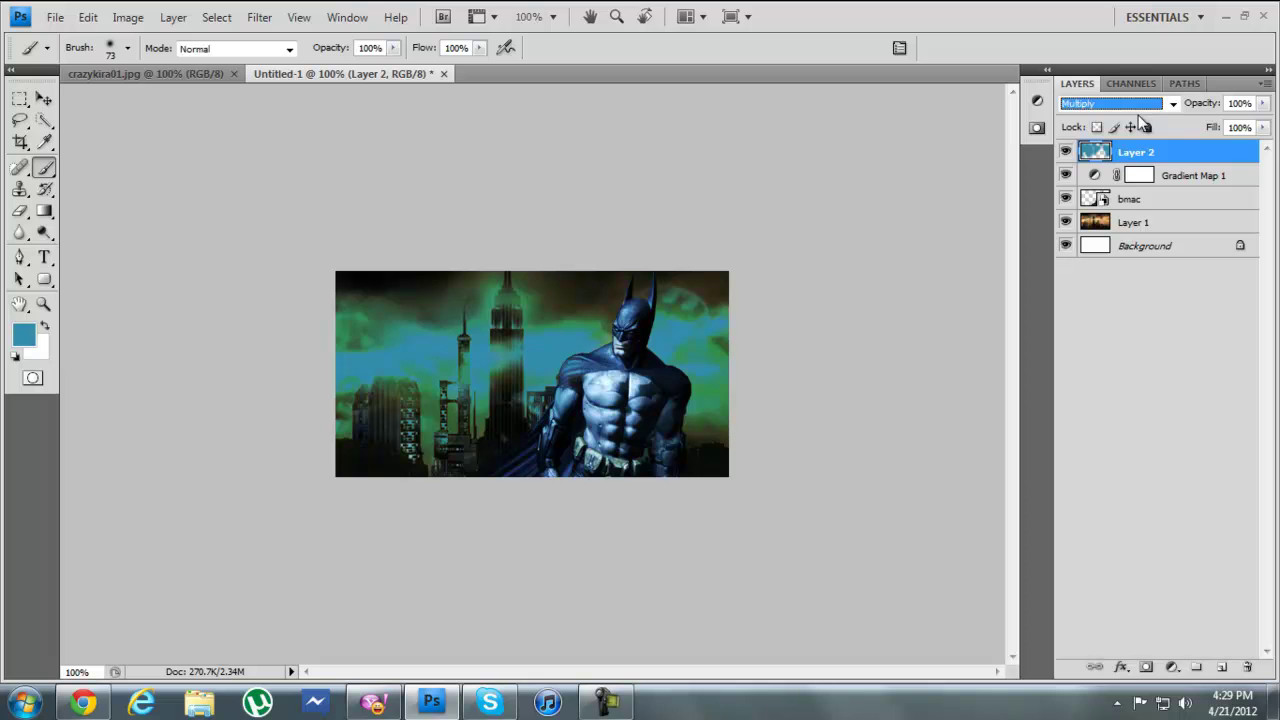
key(Down)
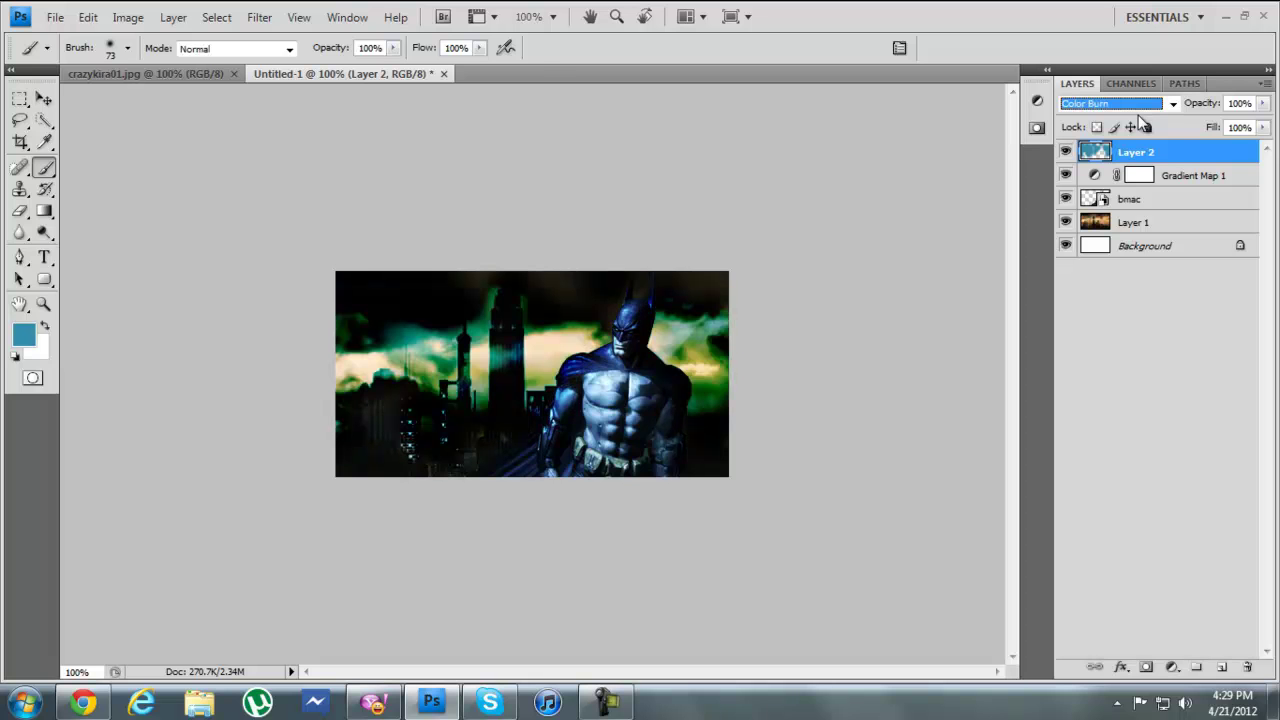
key(Down)
key(Down)
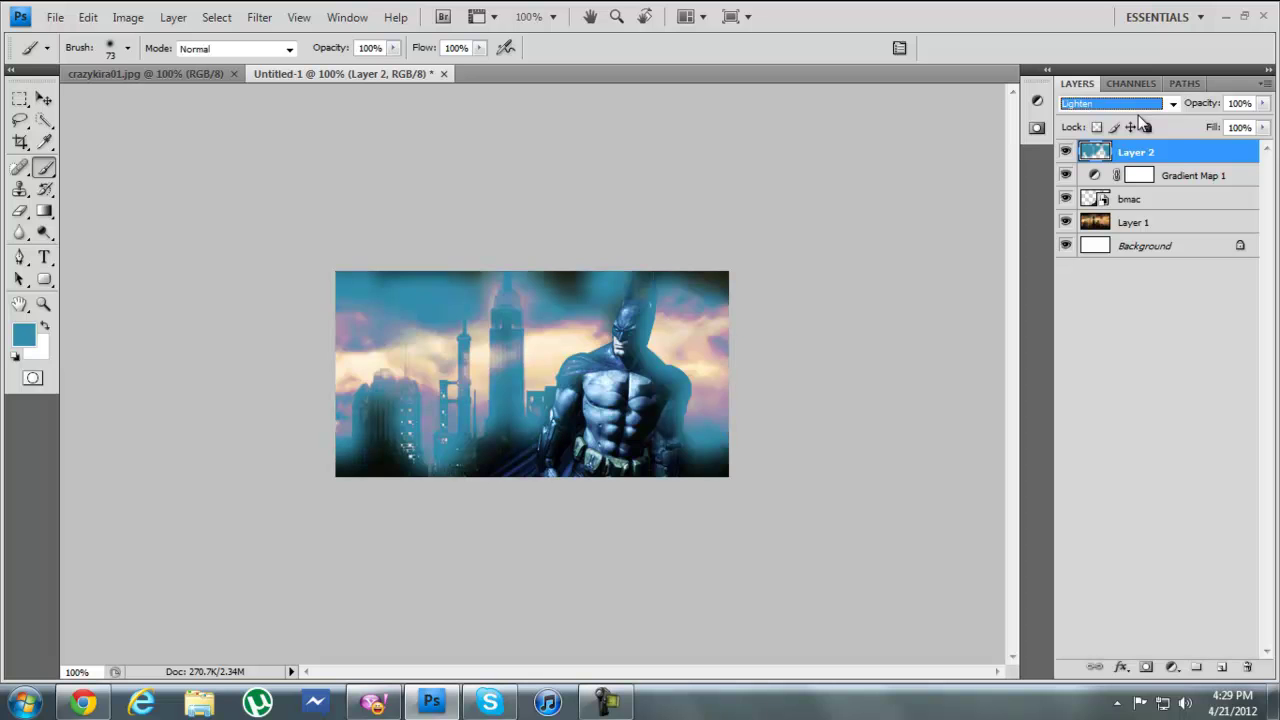
key(Down)
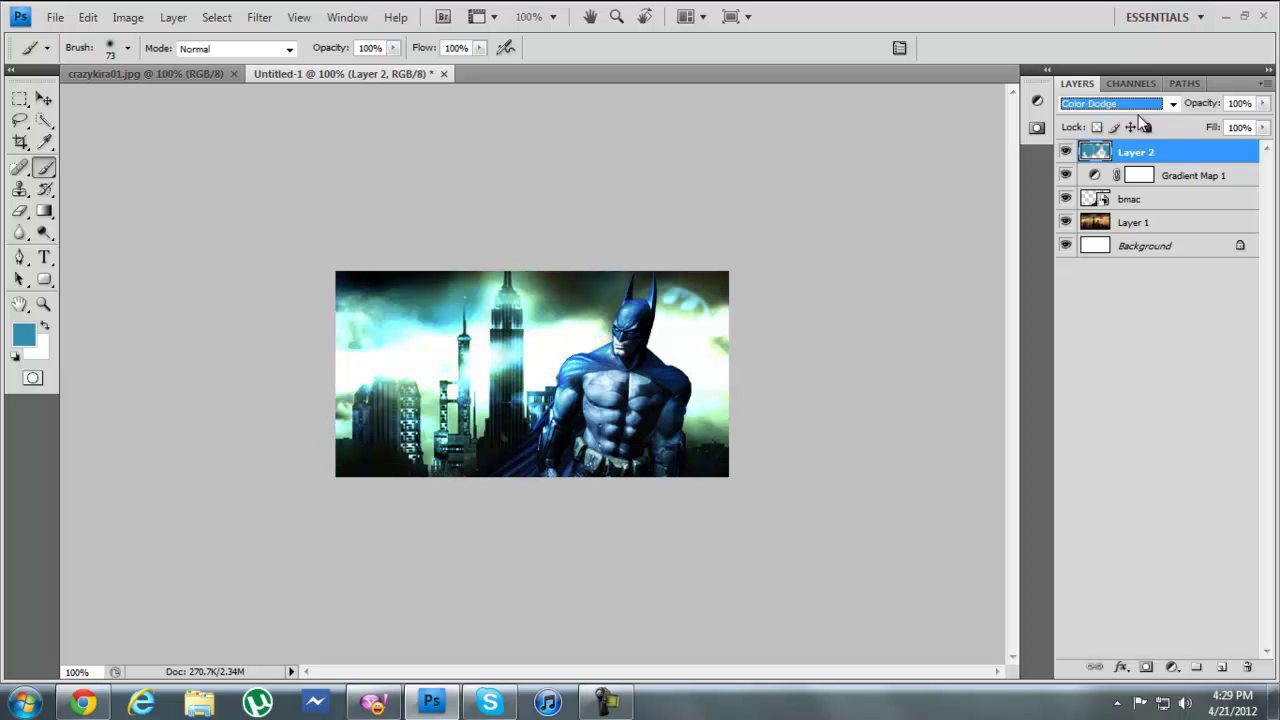
key(Down)
key(Down)
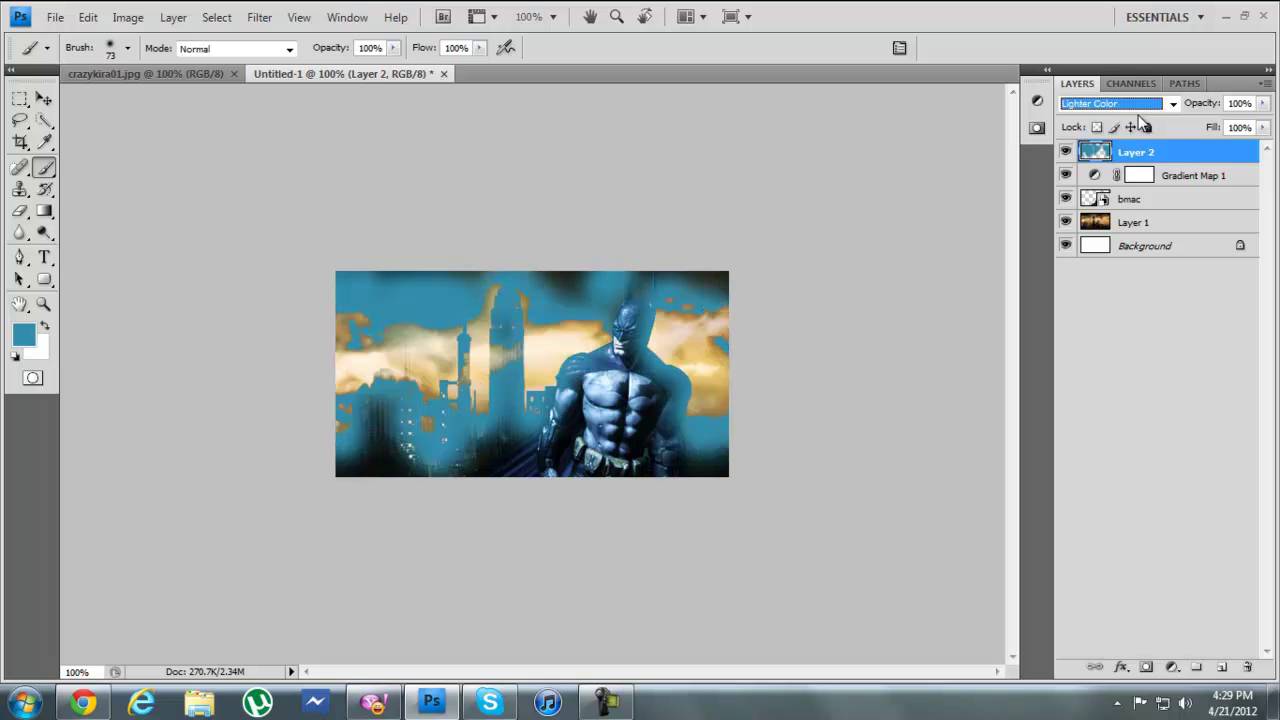
key(Down)
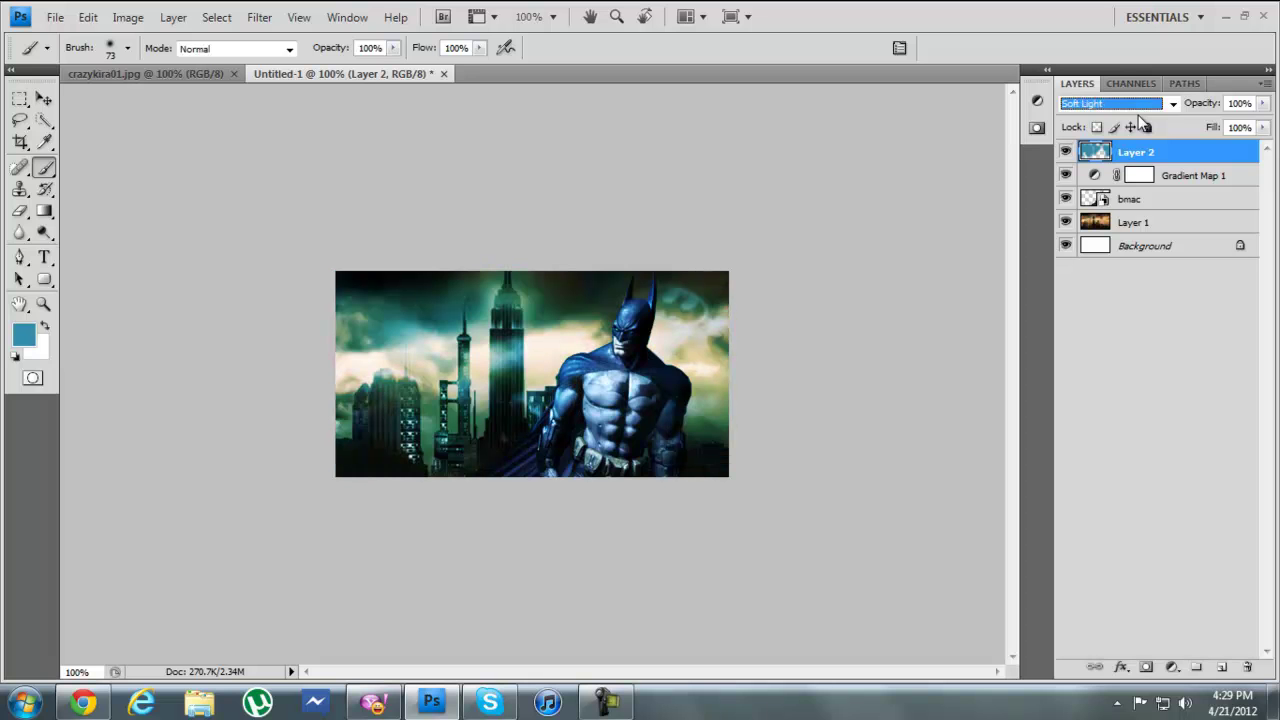
key(Down)
key(Down)
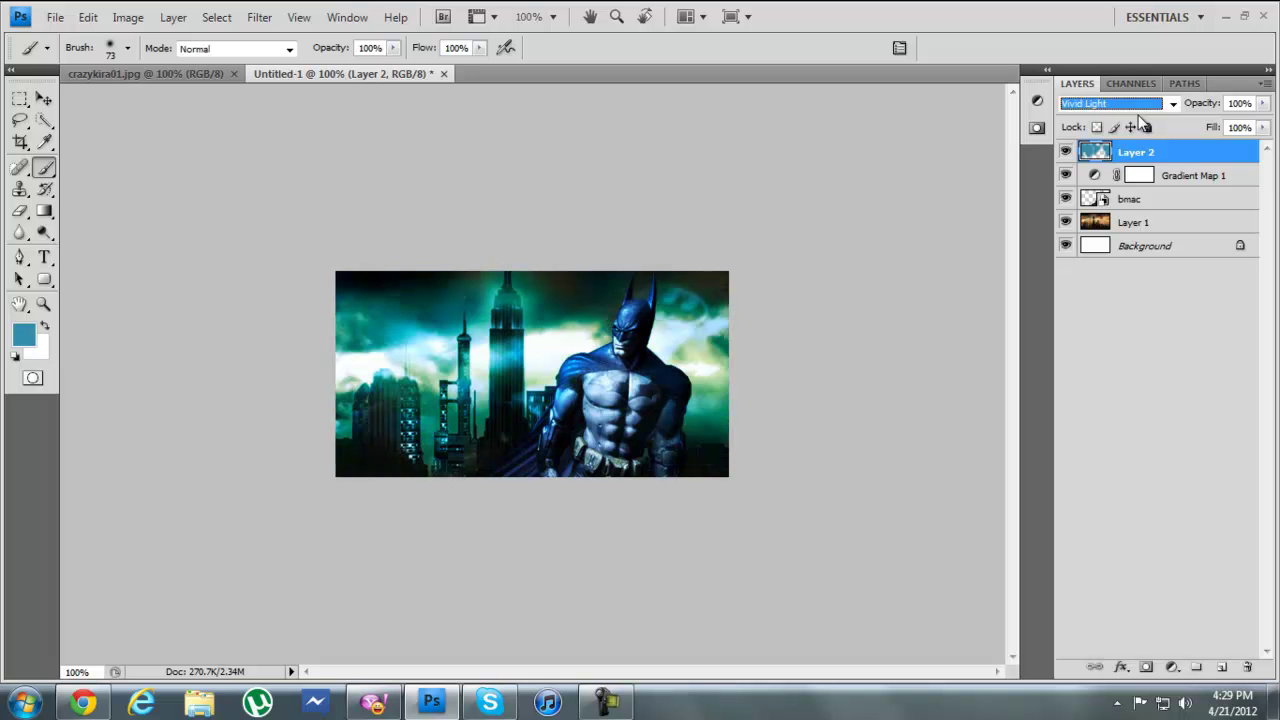
key(Down)
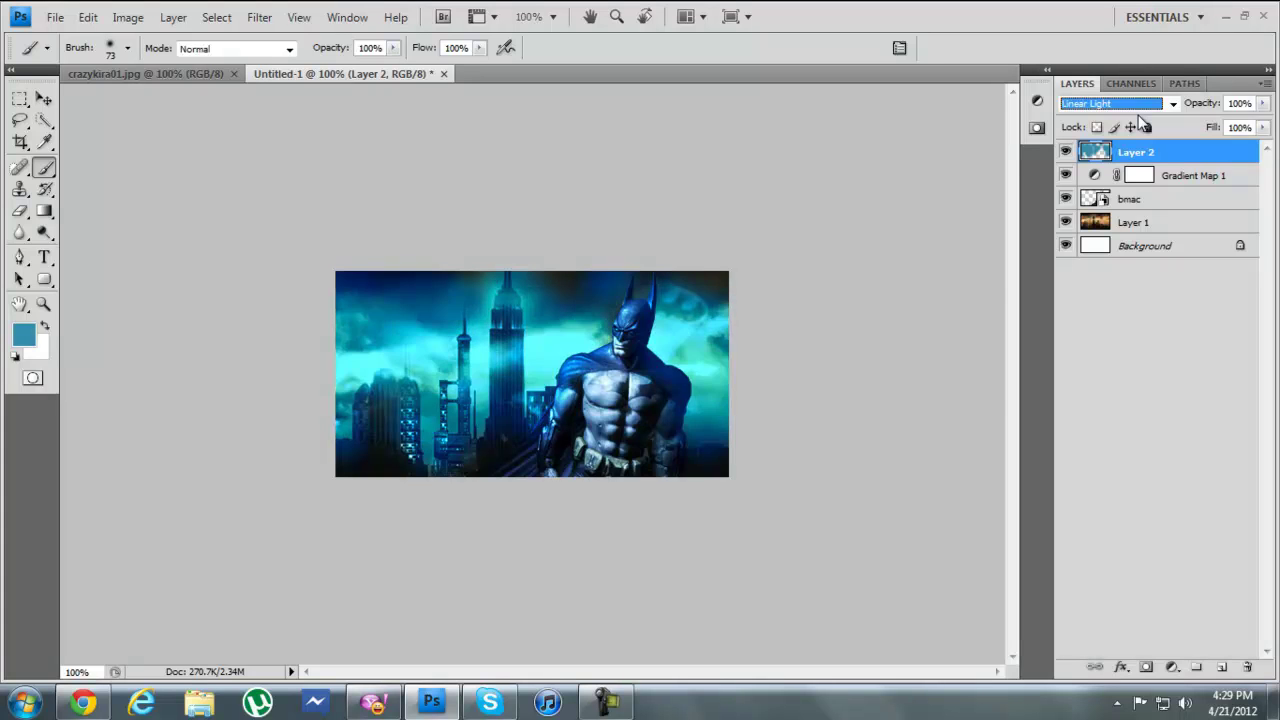
key(Down)
key(Down)
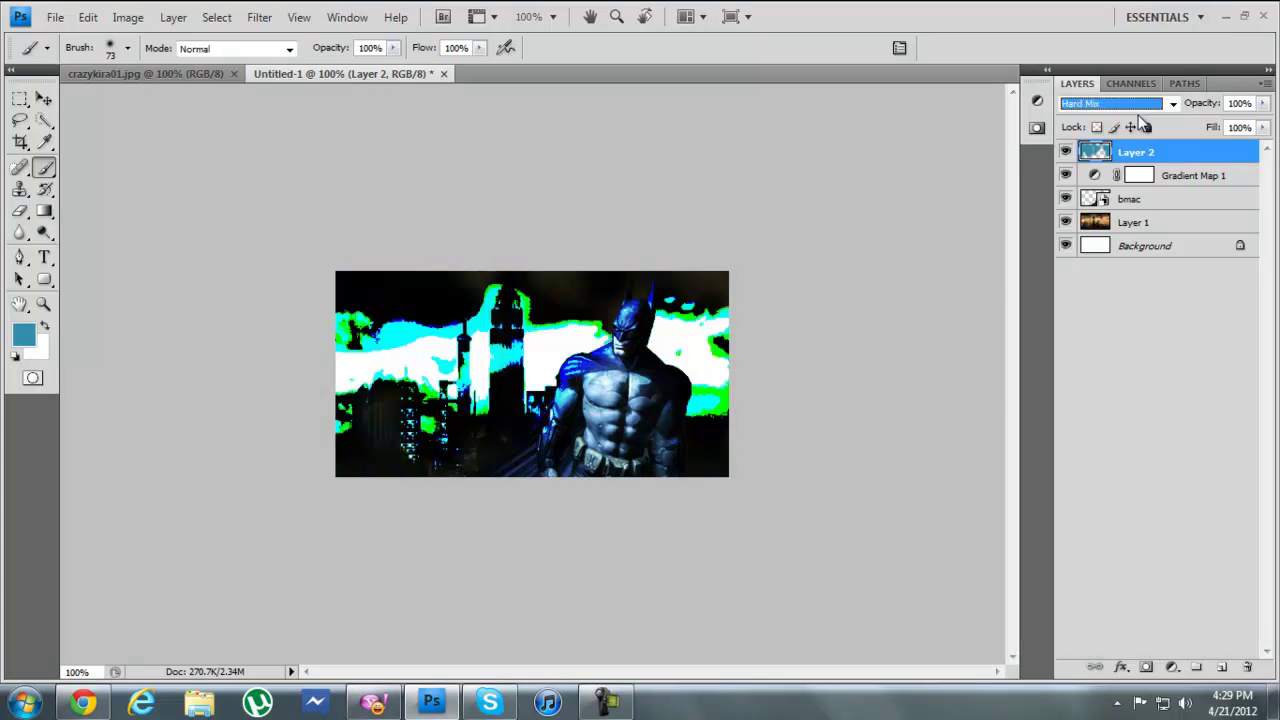
key(Down)
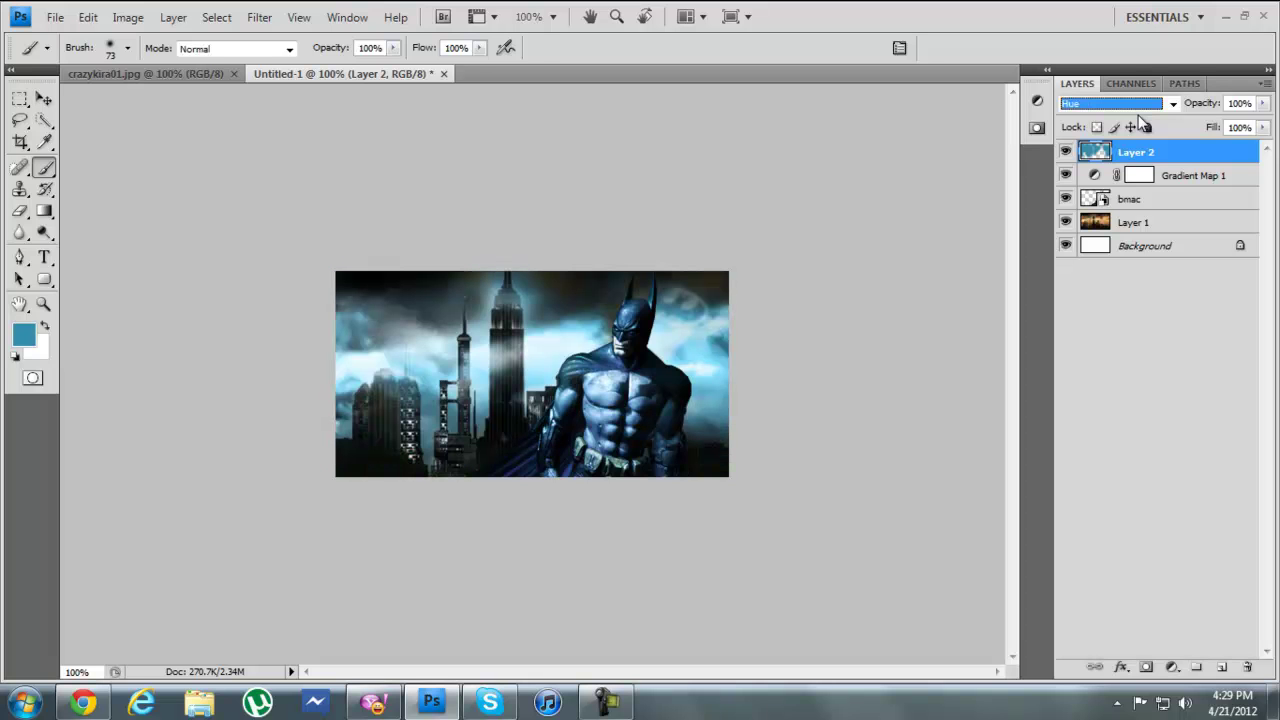
key(Return)
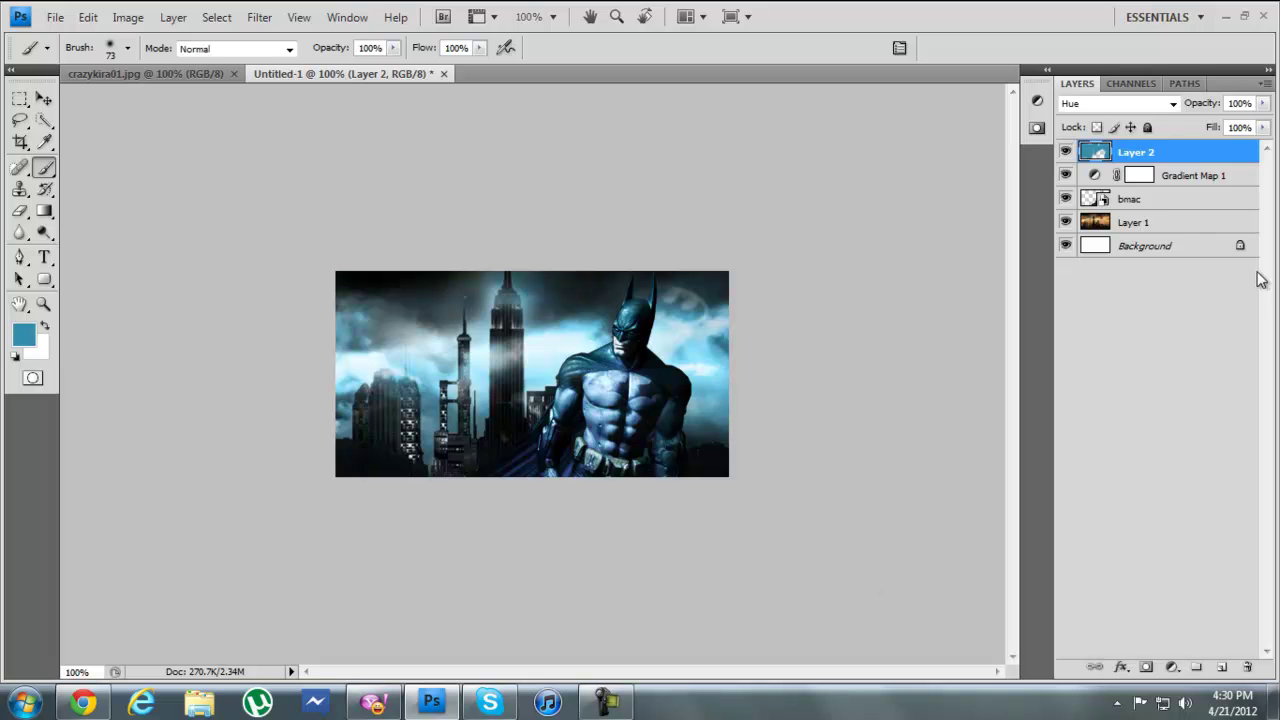
Step: Add a second Gradient Map adjustment layer above Layer 2 using the Black, White preset
click(1037, 103)
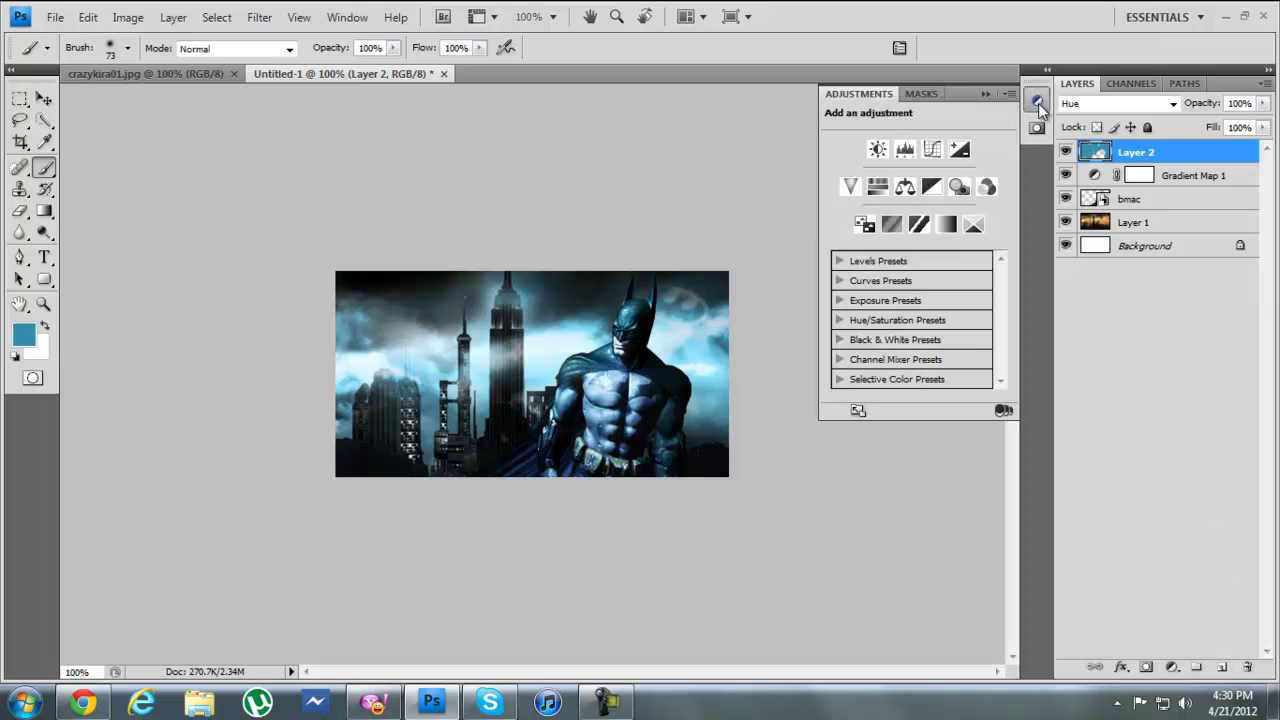
click(946, 224)
click(885, 157)
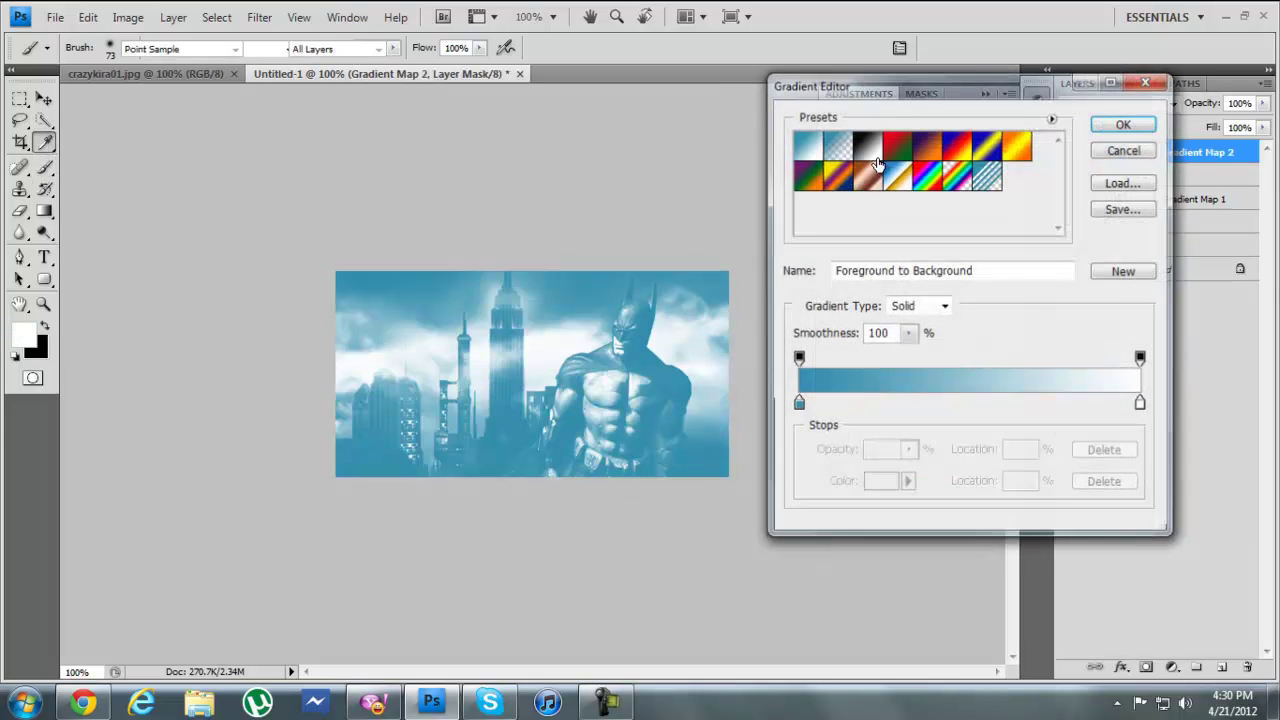
click(877, 160)
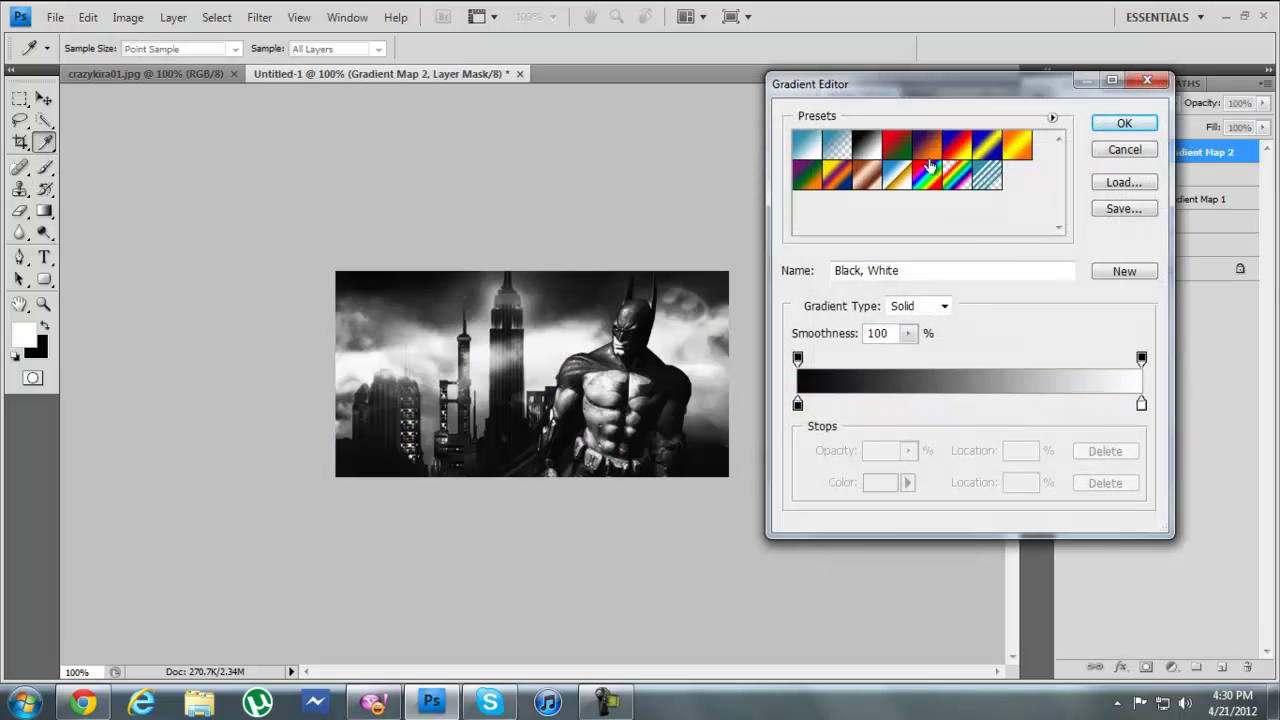
click(1124, 123)
Step: Set the Gradient Map 2 layer's blending mode to Soft Light and its opacity to 39%
click(1160, 104)
click(1090, 361)
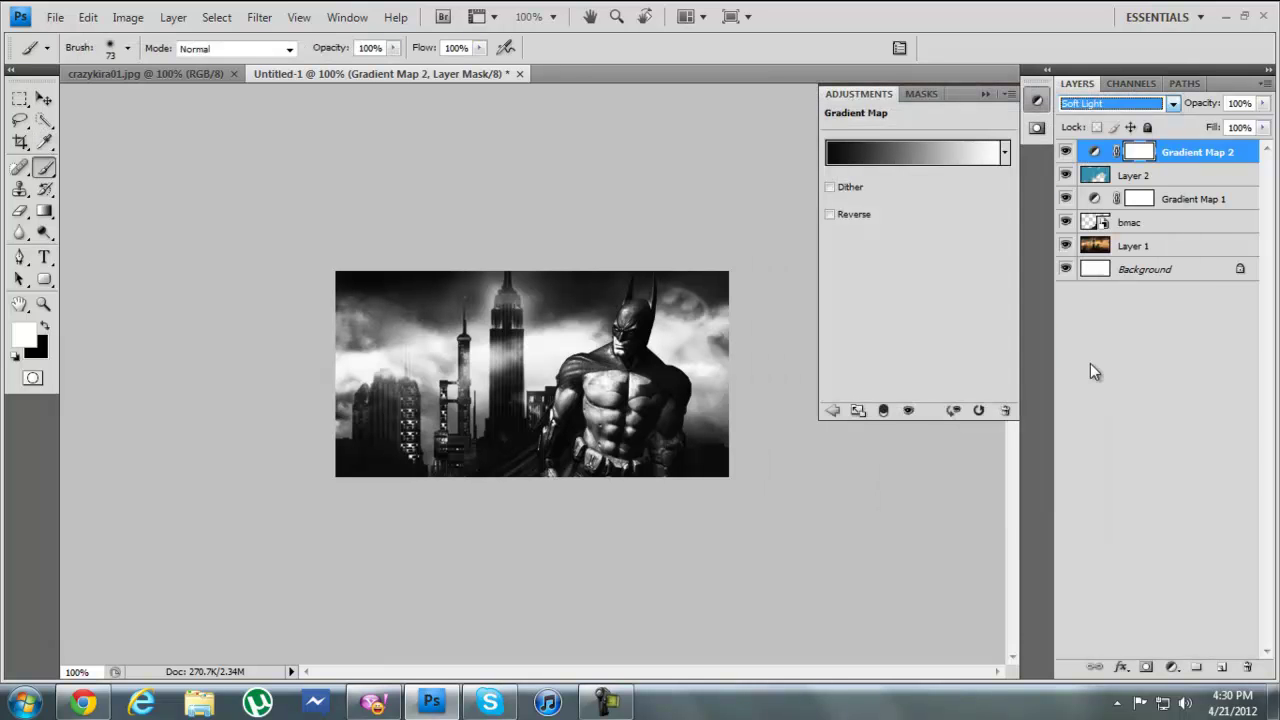
click(1263, 105)
drag(1262, 125, 1205, 124)
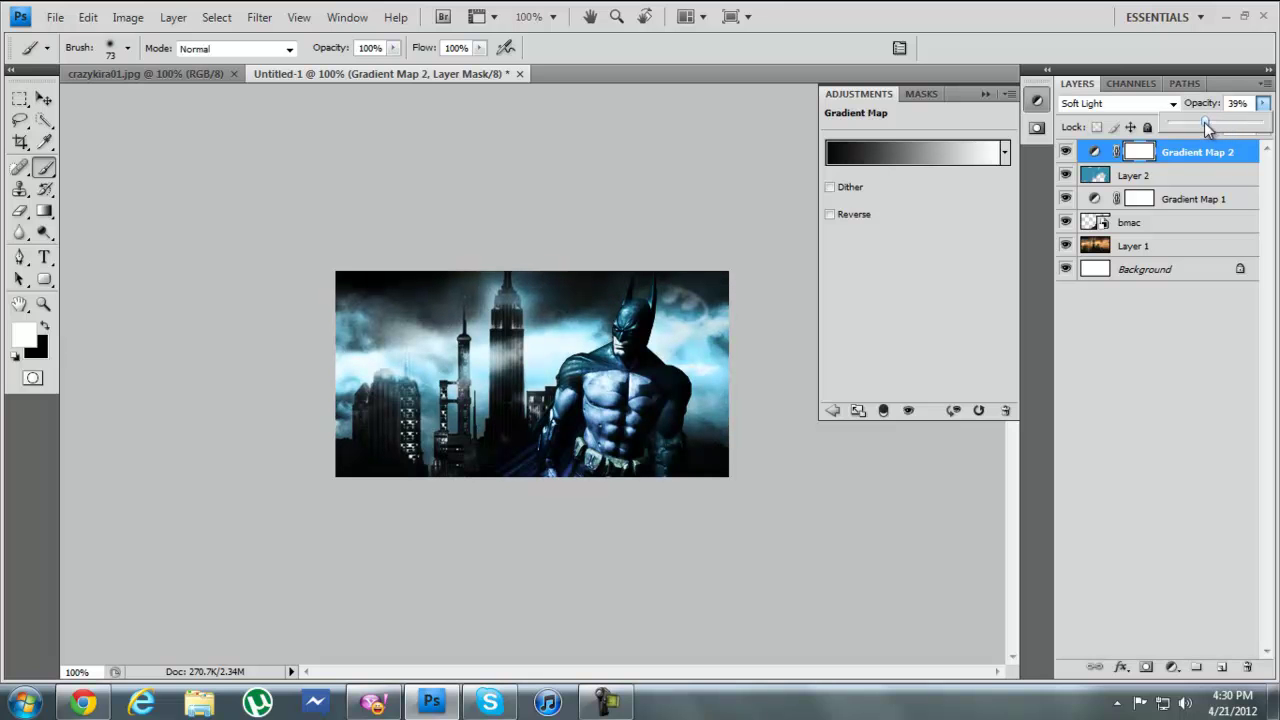
Step: Delete the Gradient Map 2 adjustment layer
click(1155, 153)
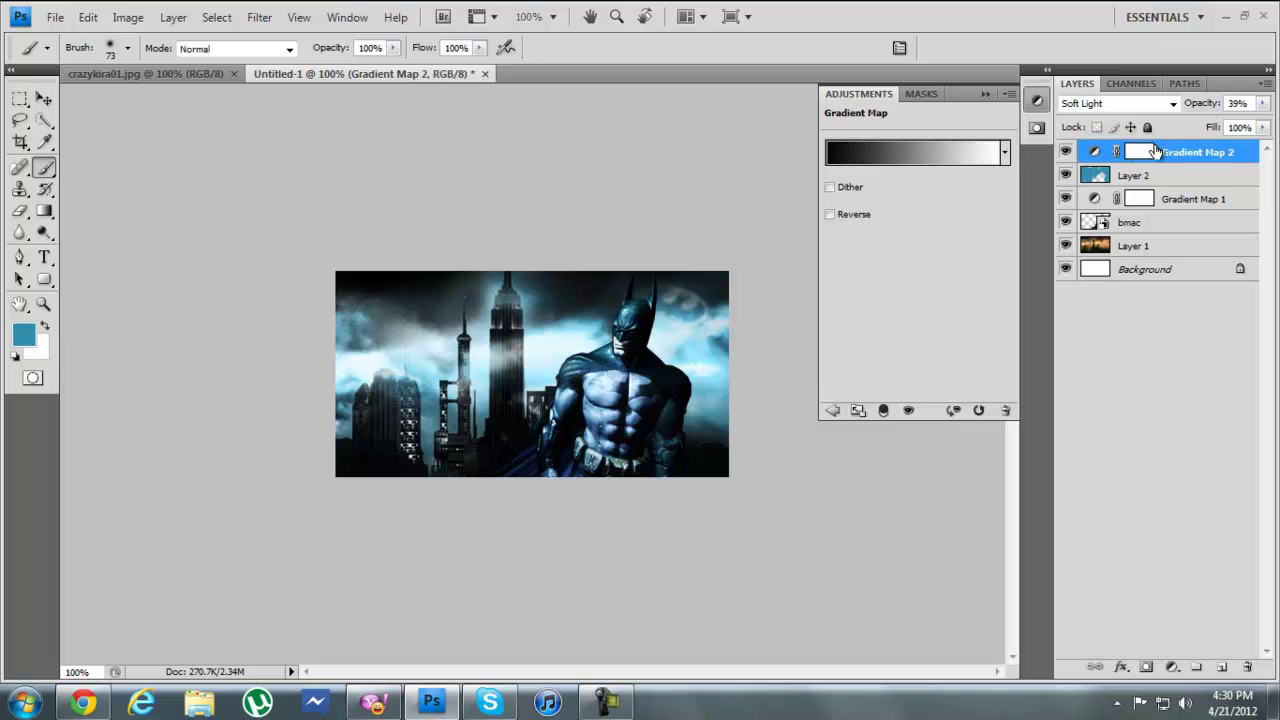
key(Delete)
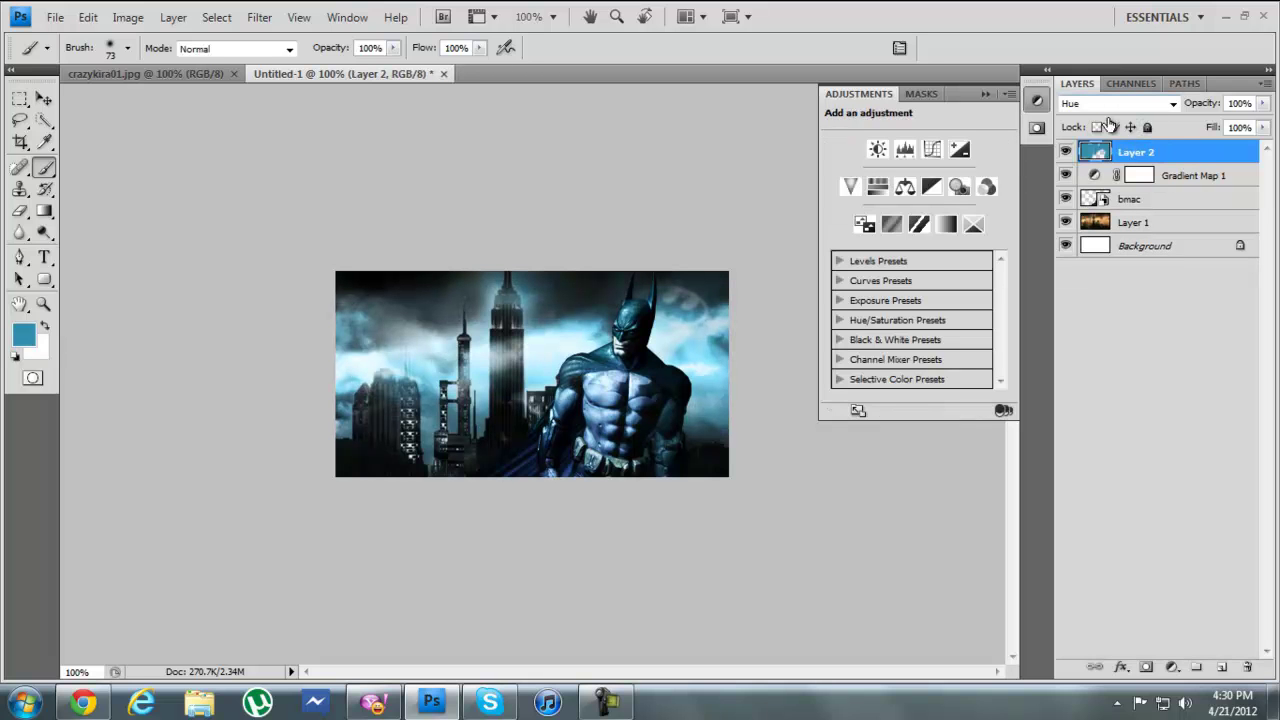
Step: Add a new empty layer above Layer 2
click(1221, 668)
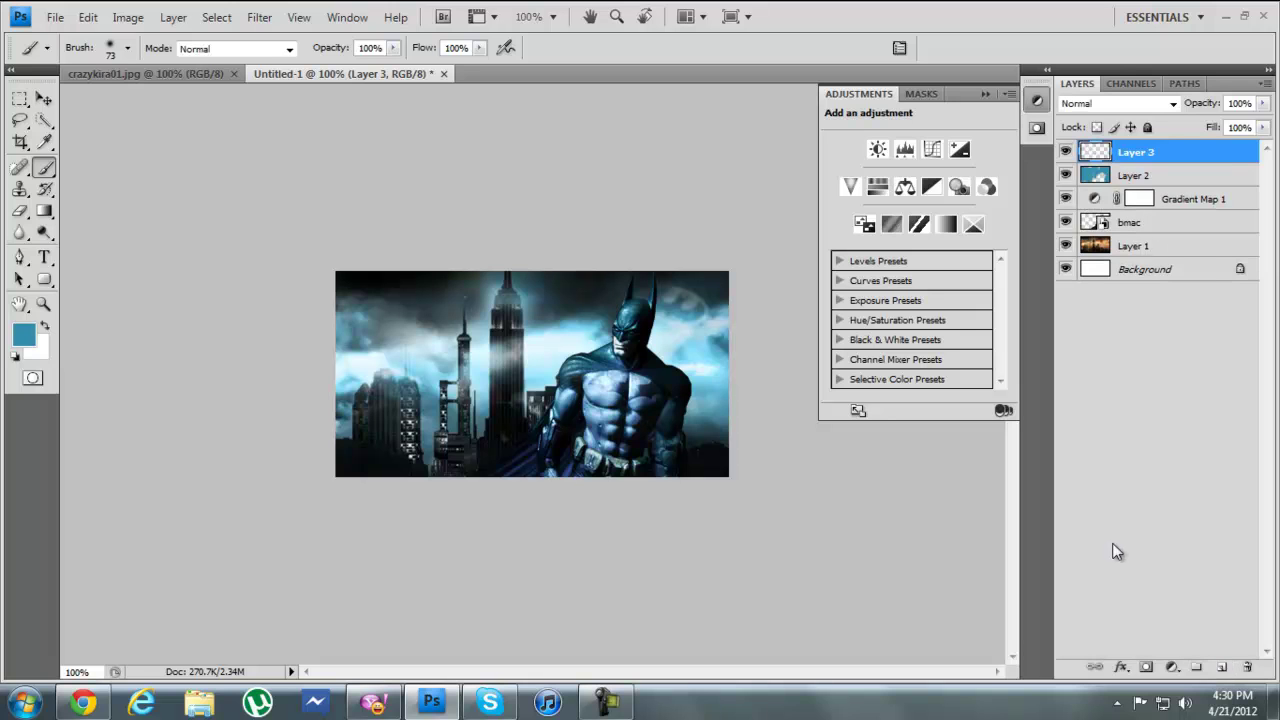
Step: Stamp the visible layers onto Layer 3 and apply Lighting Effects with a widened Default-style spotlight centred low on Batman and angled from the upper left
key(ctrl+alt+shift+e)
click(266, 19)
mouse_move(309, 300)
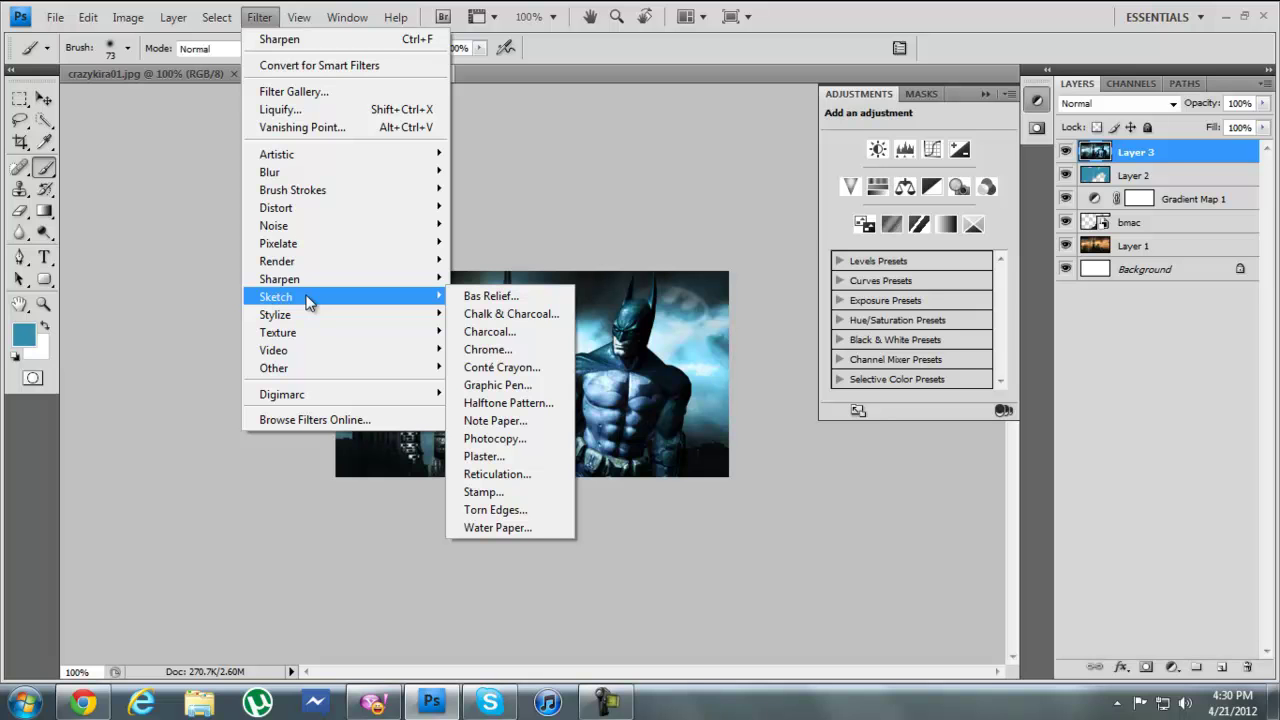
mouse_move(368, 266)
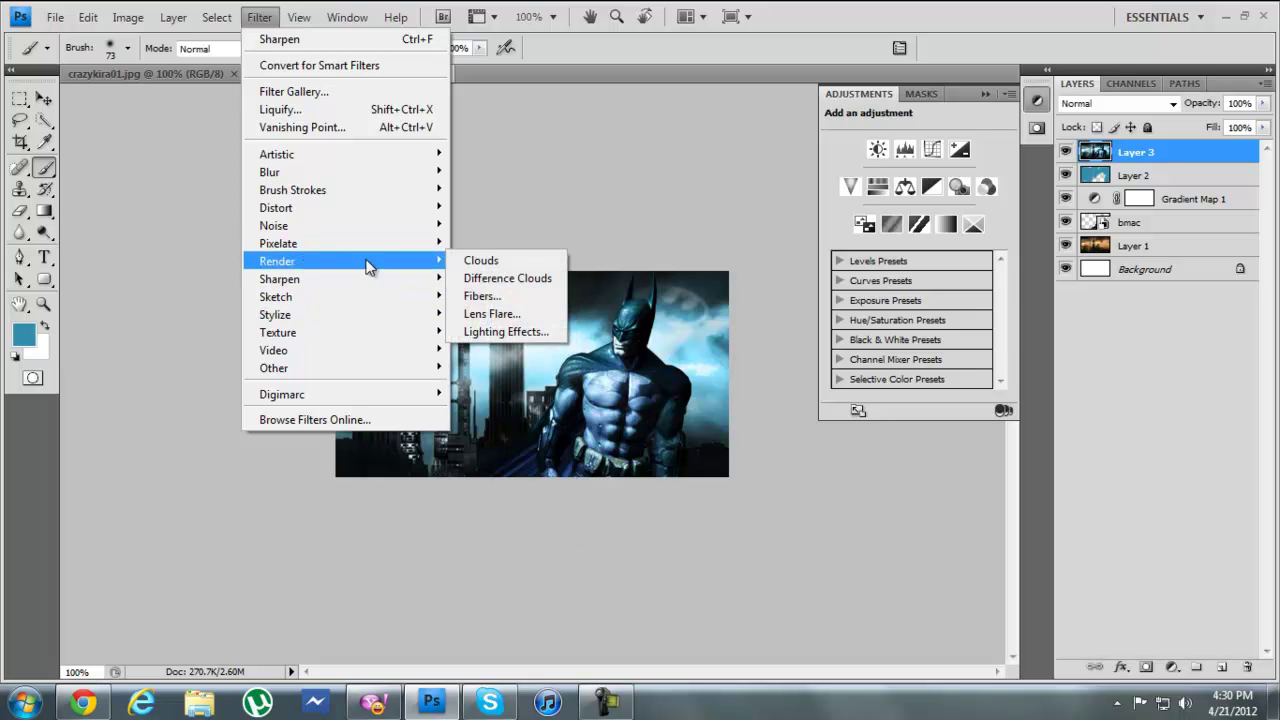
click(505, 331)
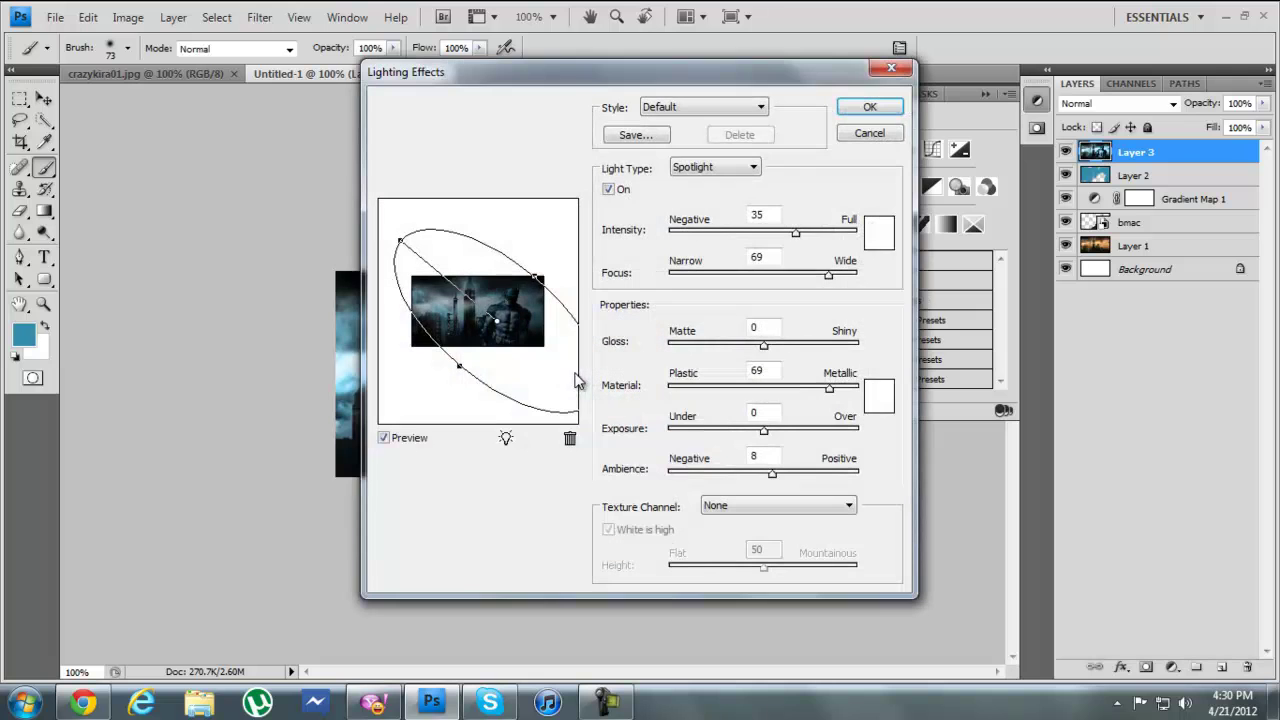
mouse_move(498, 320)
mouse_down()
mouse_move(503, 330)
mouse_move(502, 316)
mouse_up()
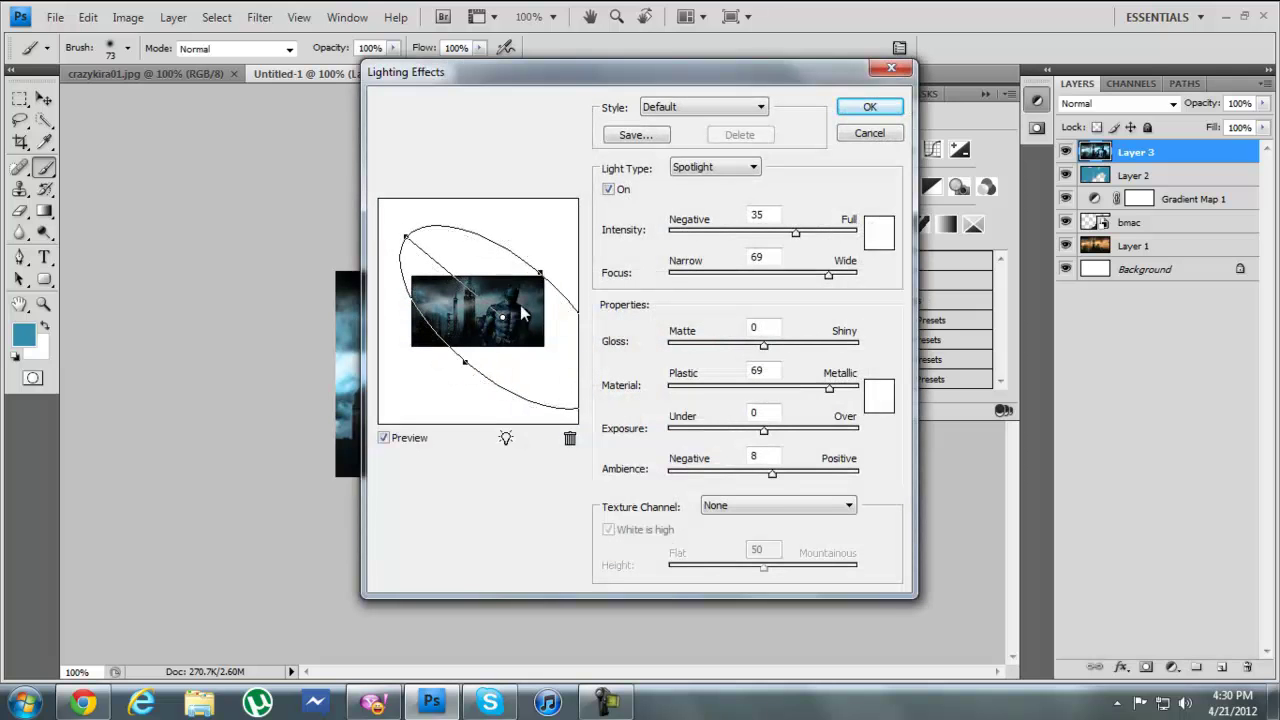
drag(465, 363, 459, 369)
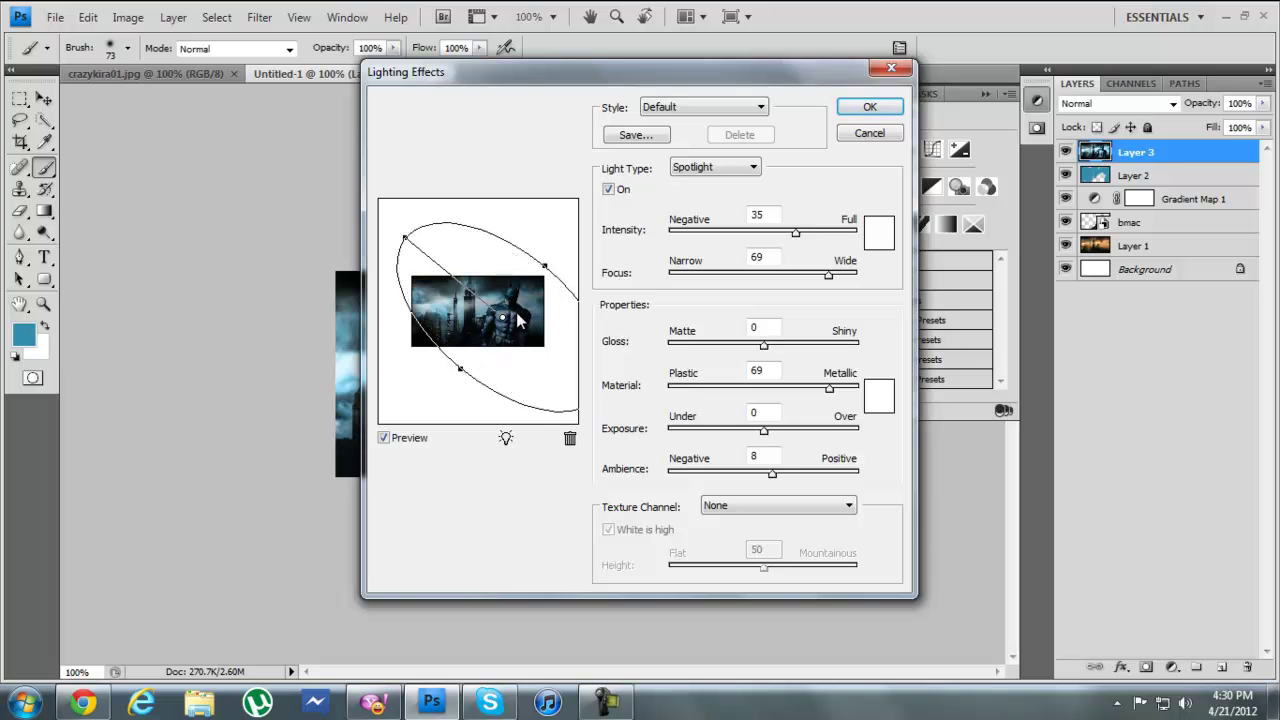
drag(539, 266, 546, 262)
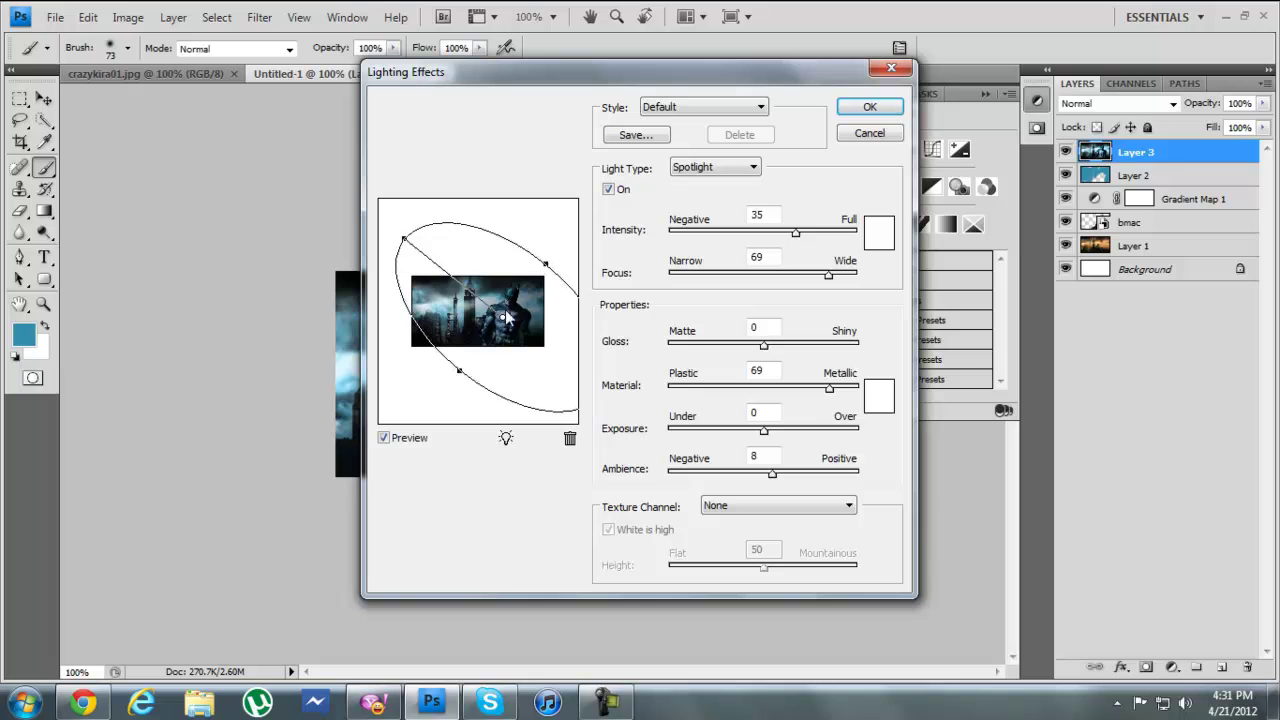
drag(505, 327, 524, 342)
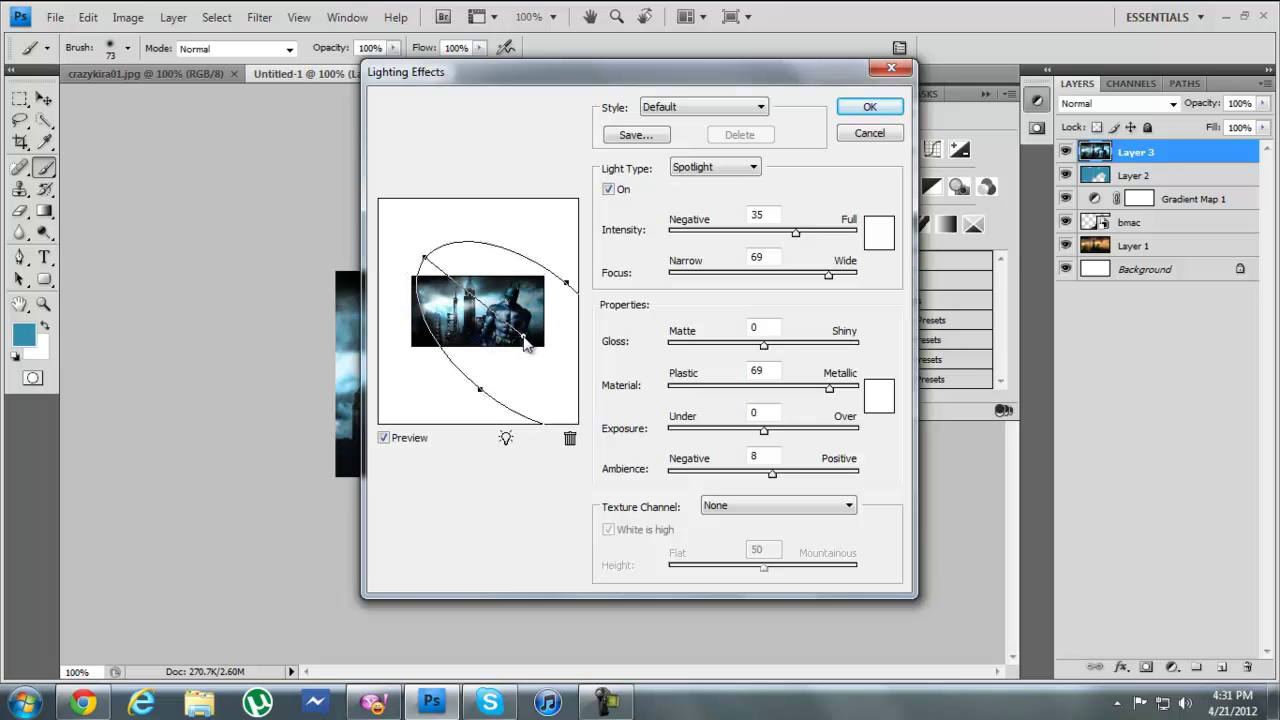
drag(480, 389, 470, 396)
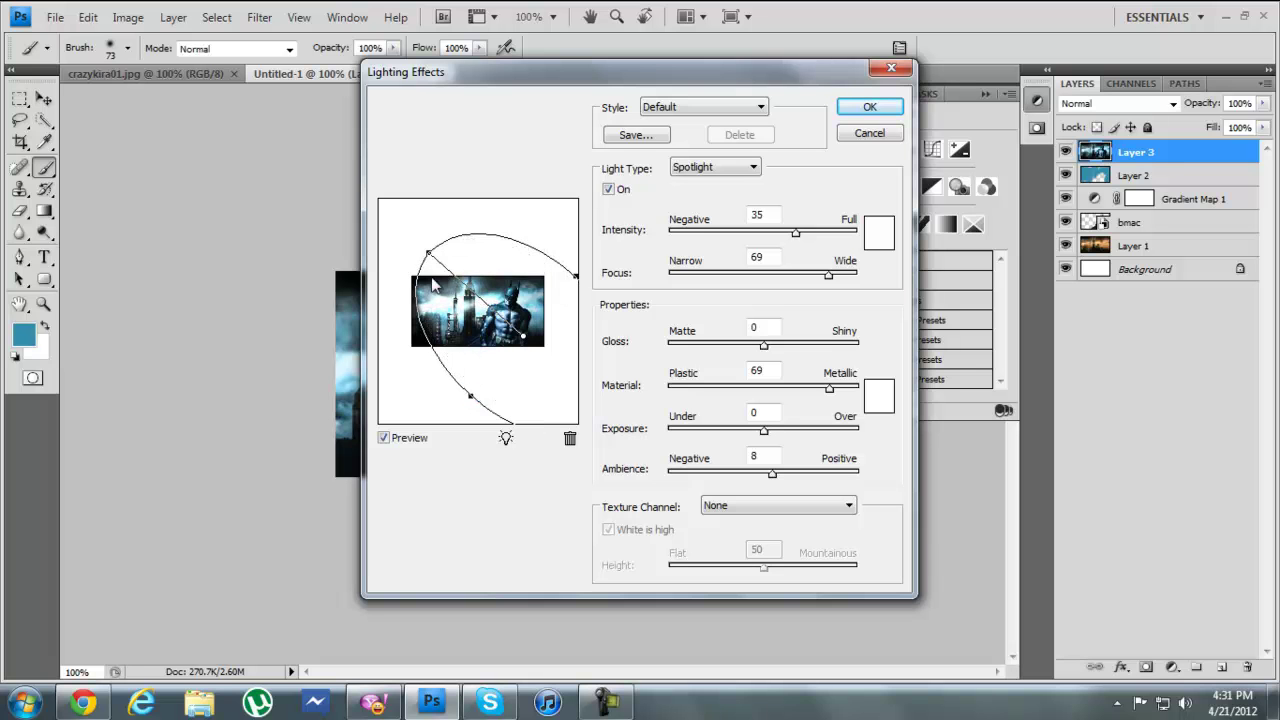
drag(430, 257, 420, 266)
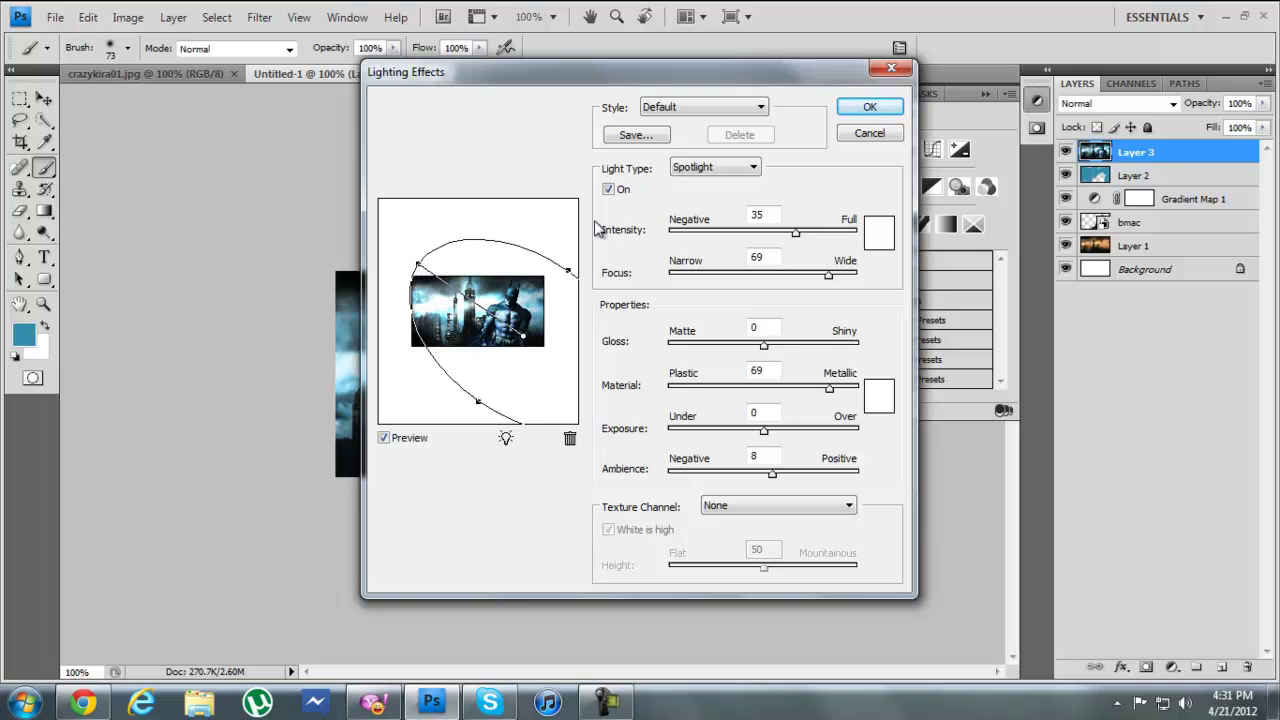
click(851, 106)
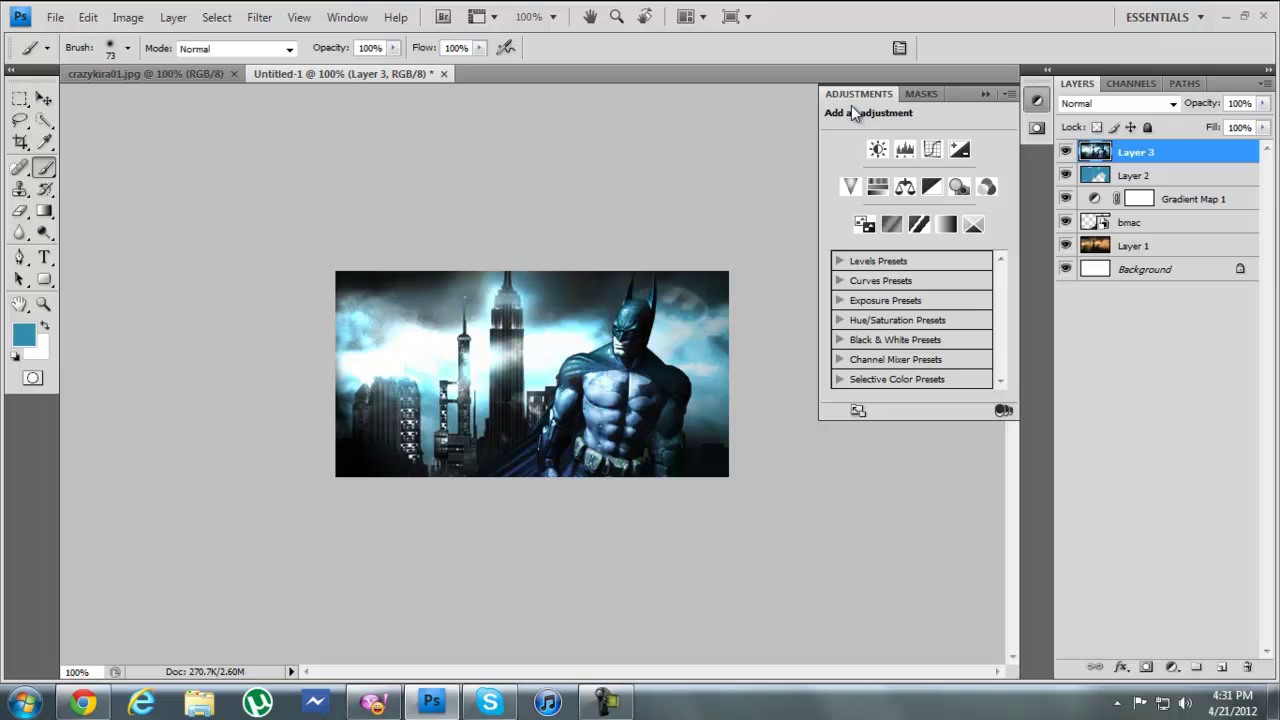
Step: Set Layer 3's opacity to 28% and stamp the visible result onto a new layer above it
click(1263, 103)
drag(1262, 121, 1196, 118)
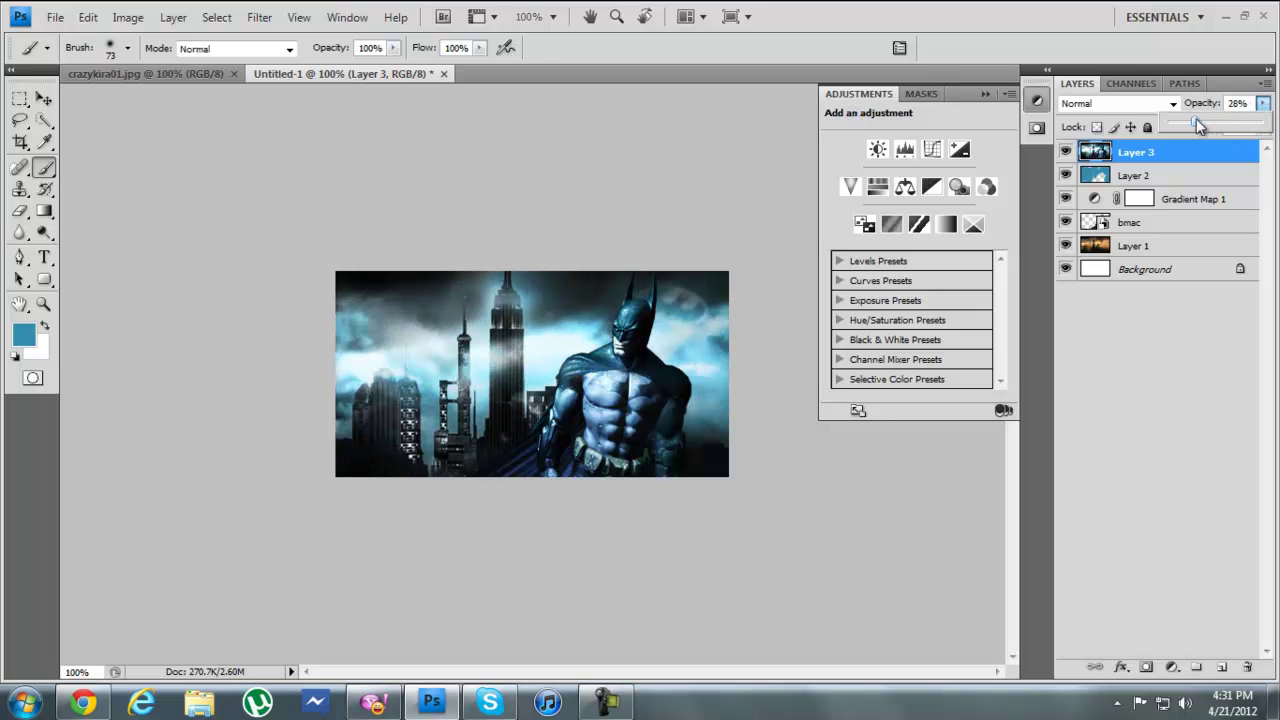
click(1221, 667)
click(1221, 667)
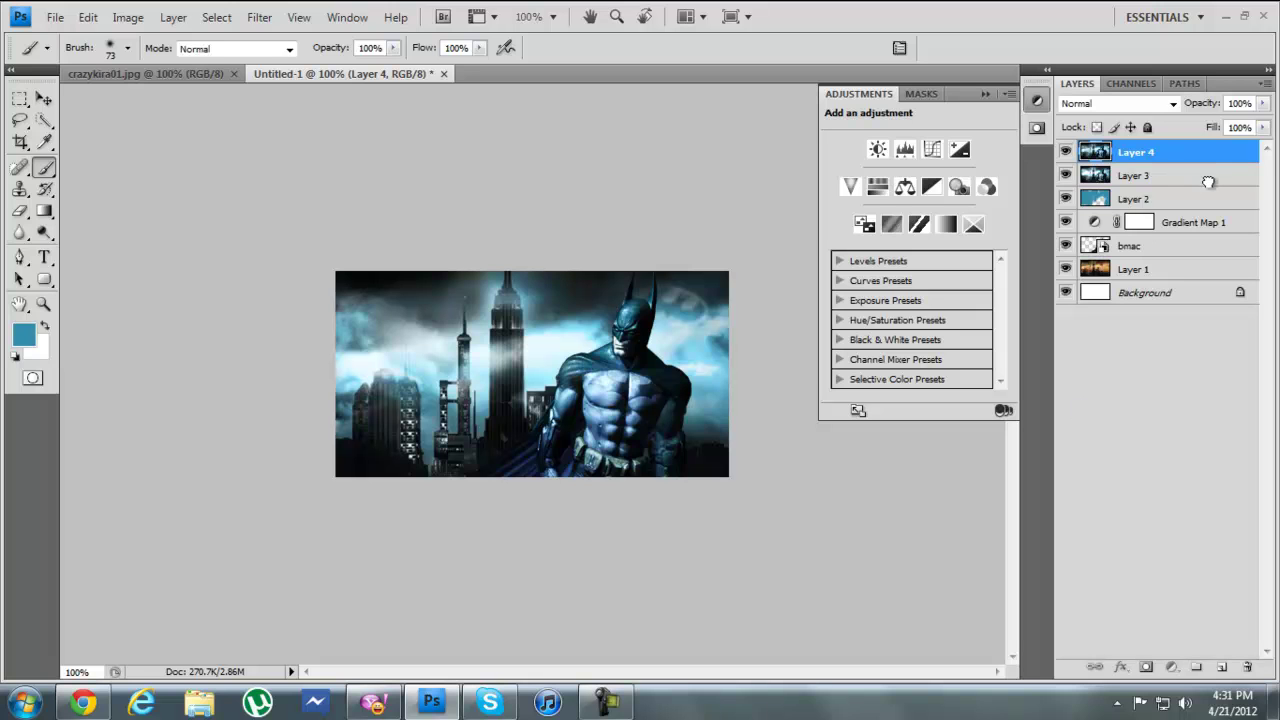
Step: Remove Layer 4 and the relit Layer 3, and stamp the visible layers onto a new layer above Layer 2
key(ctrl+e)
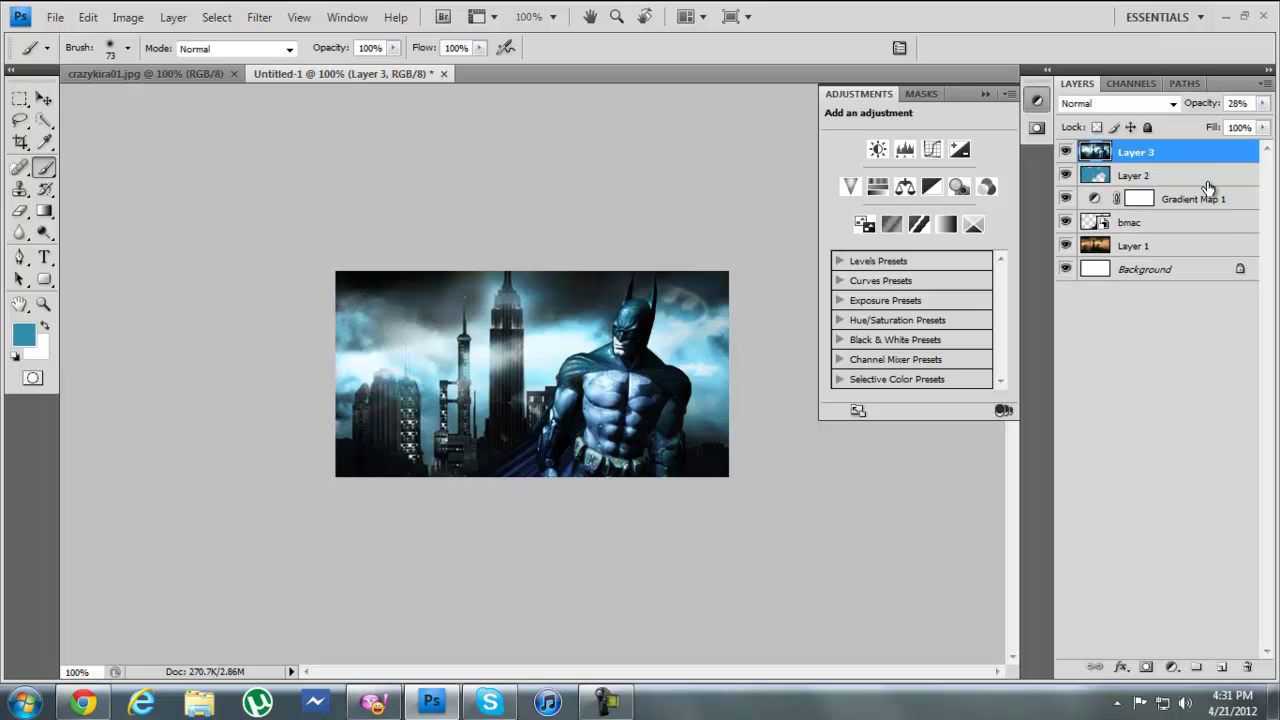
key(ctrl+e)
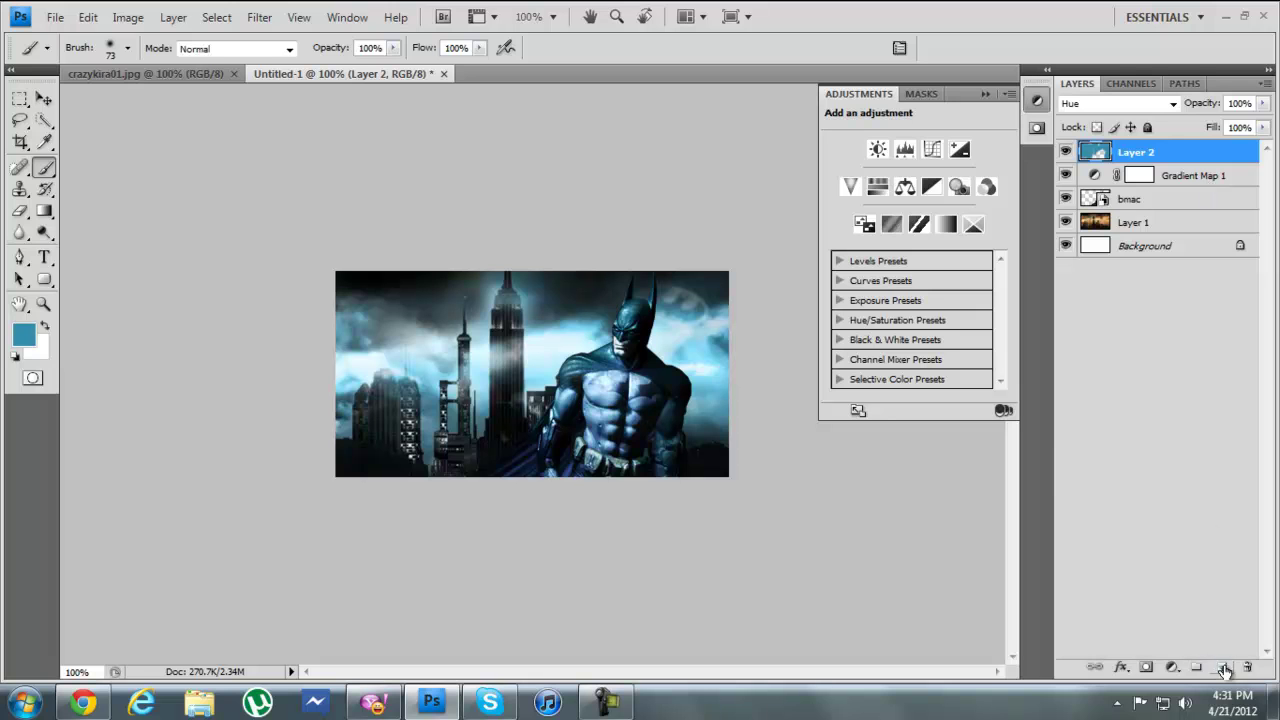
key(ctrl+shift+alt+e)
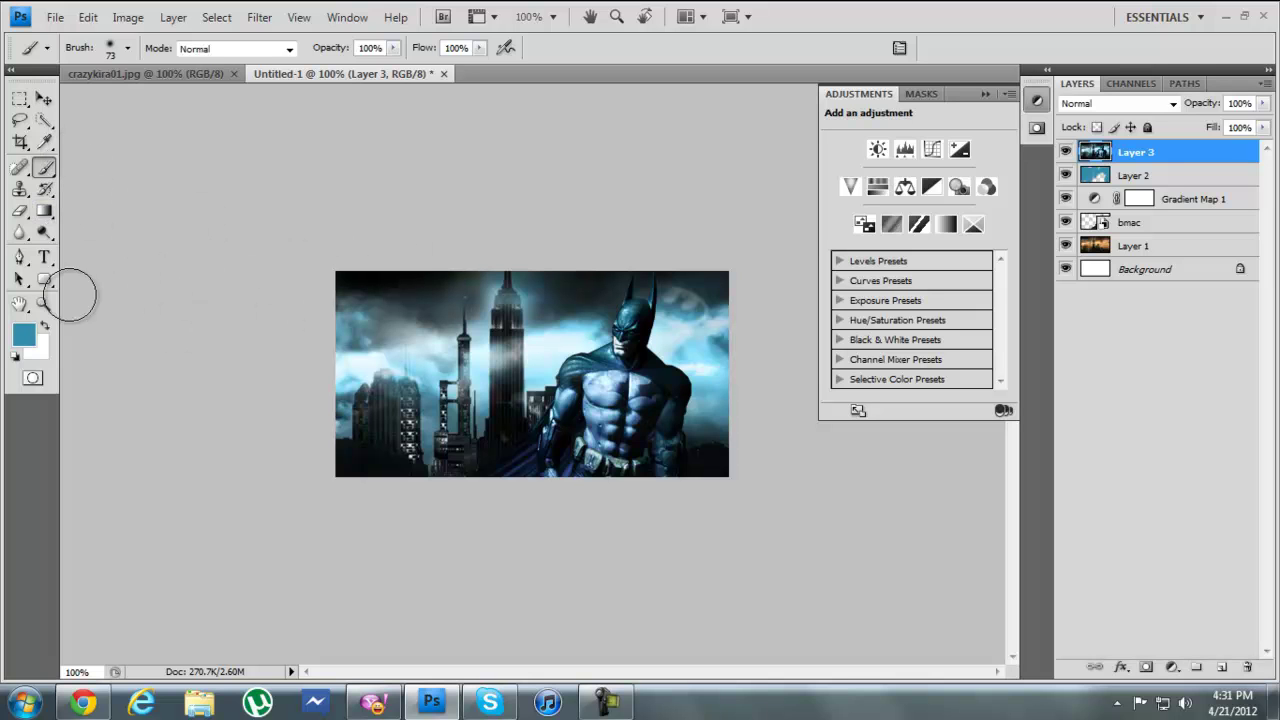
Step: On a new layer, paint a soft white glow at the banner's upper-left edge with a 308 px brush and set the layer to Soft Light
click(45, 325)
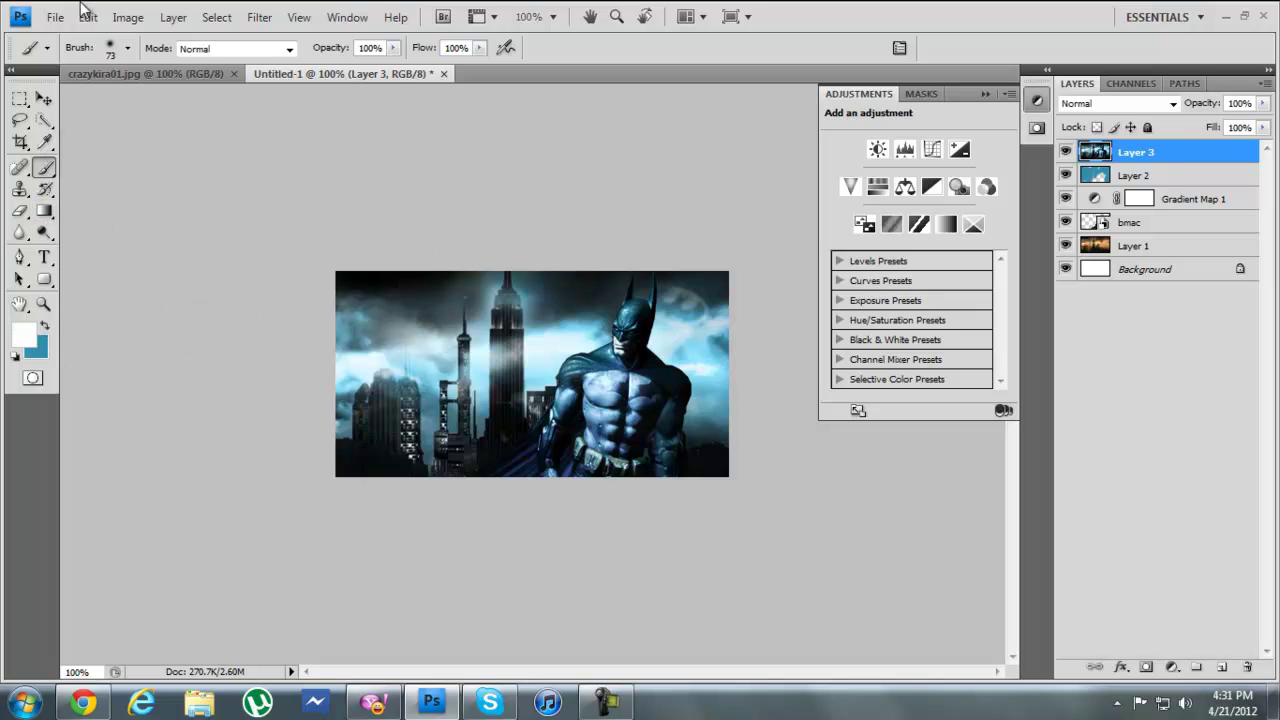
click(128, 48)
drag(99, 98, 167, 99)
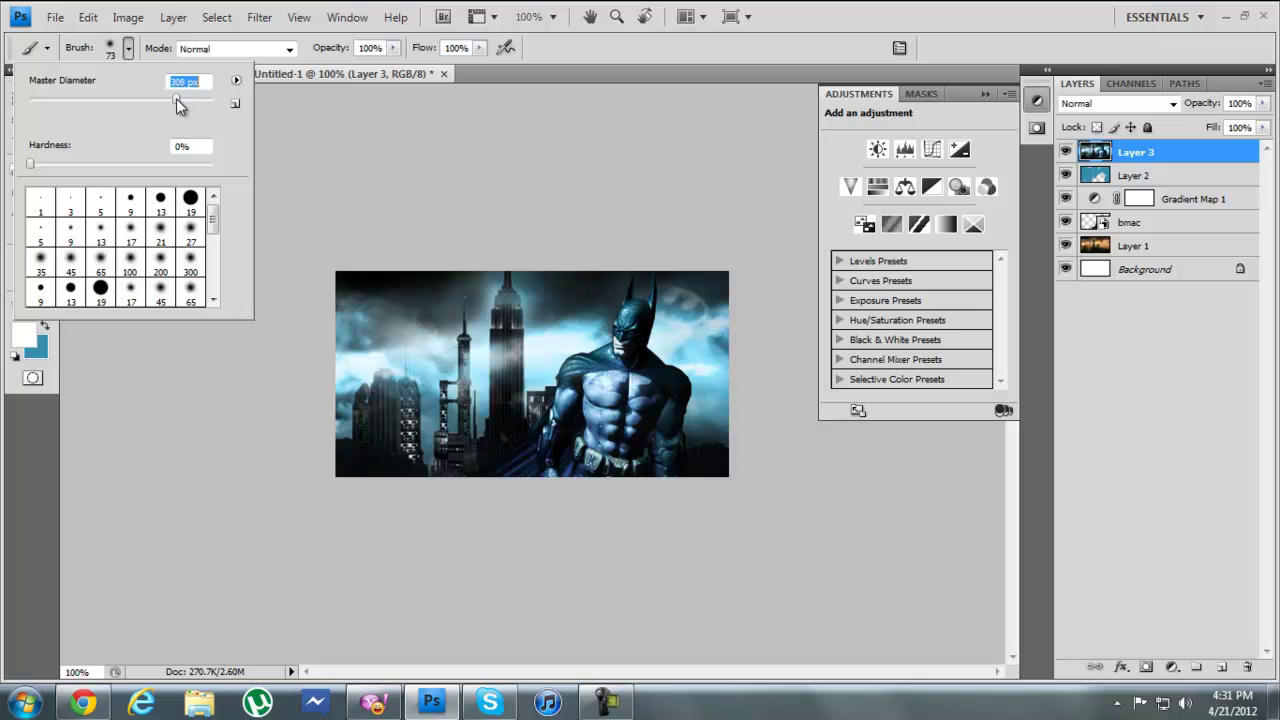
click(469, 57)
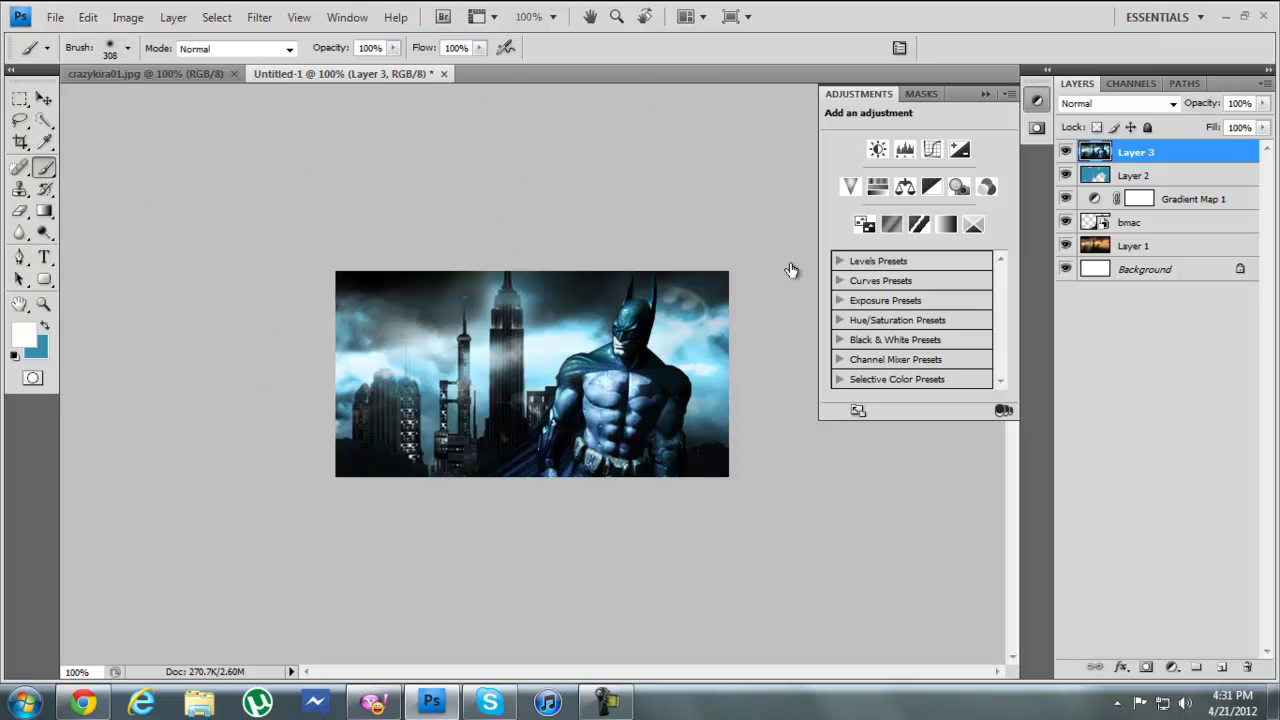
click(1221, 666)
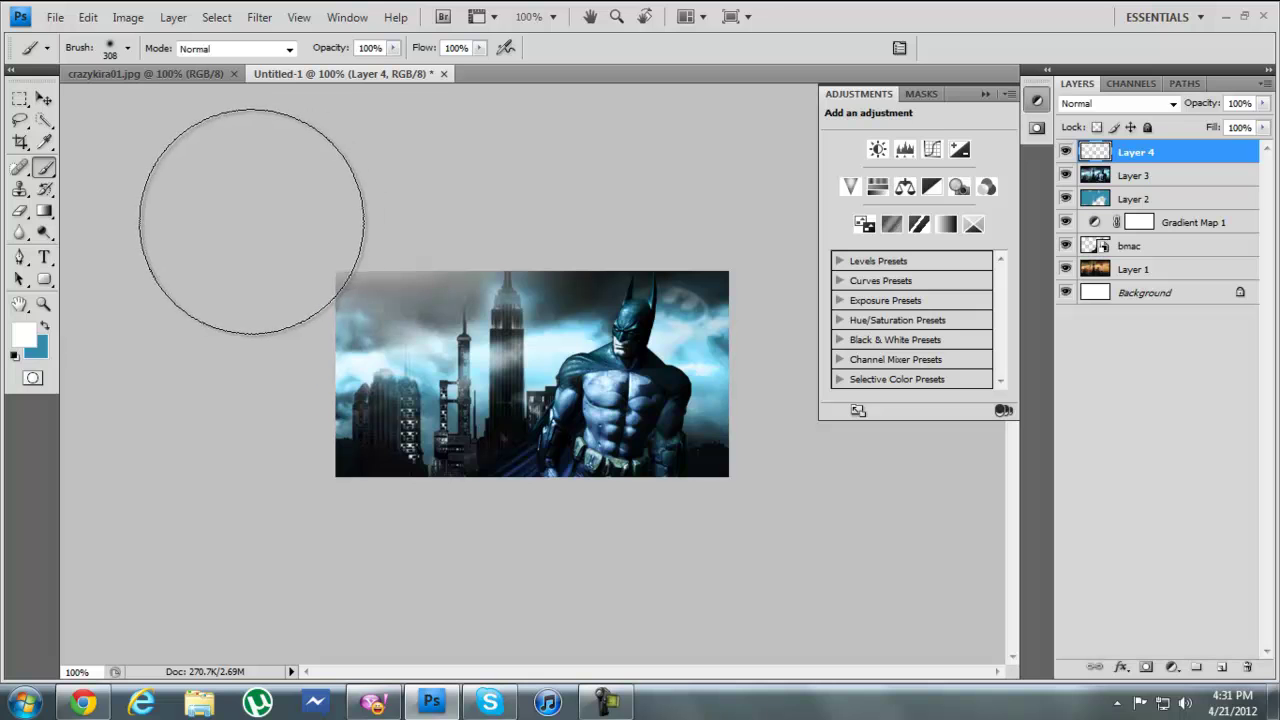
click(230, 372)
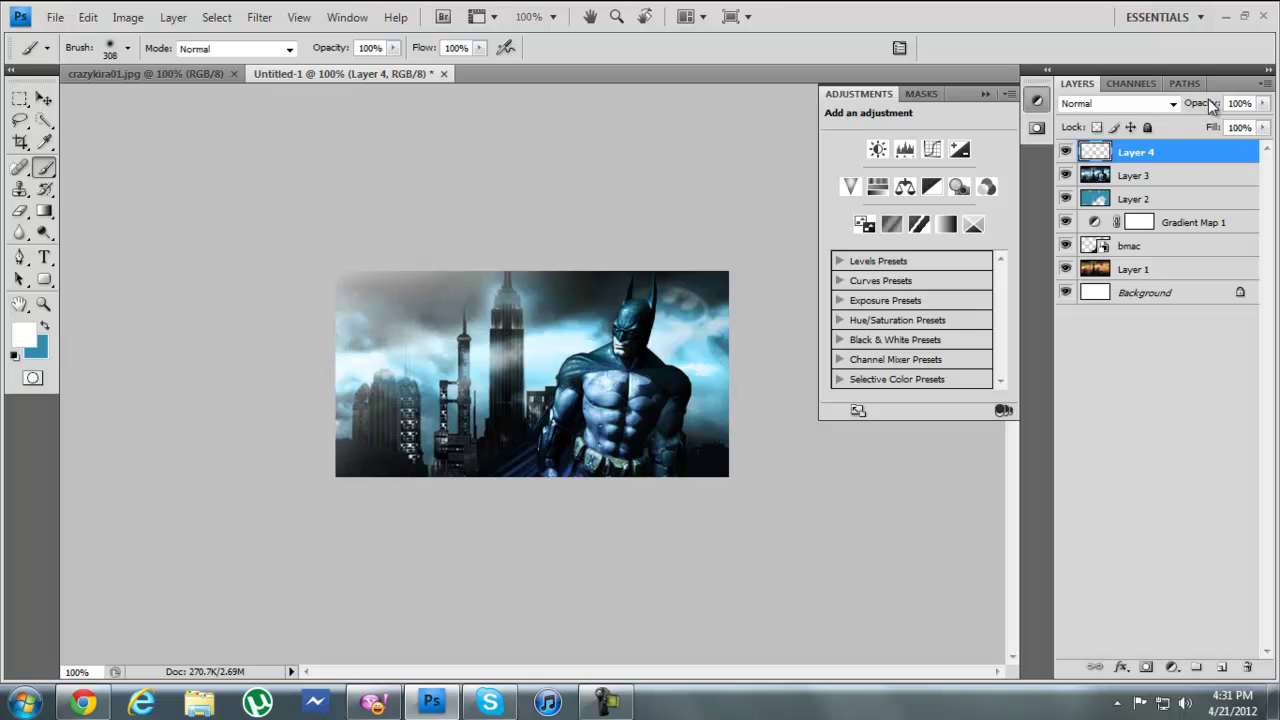
click(1150, 103)
click(1088, 360)
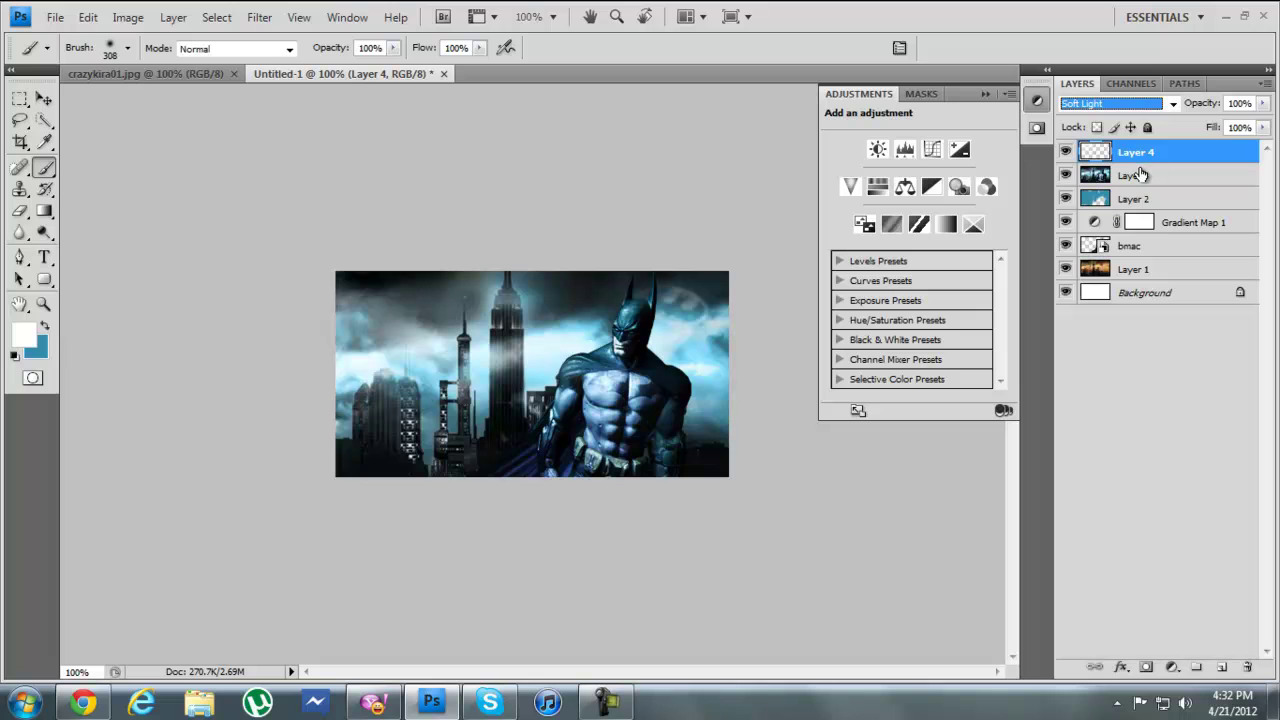
Step: Add a new layer above Layer 4 and stamp all visible layers onto it
click(1222, 668)
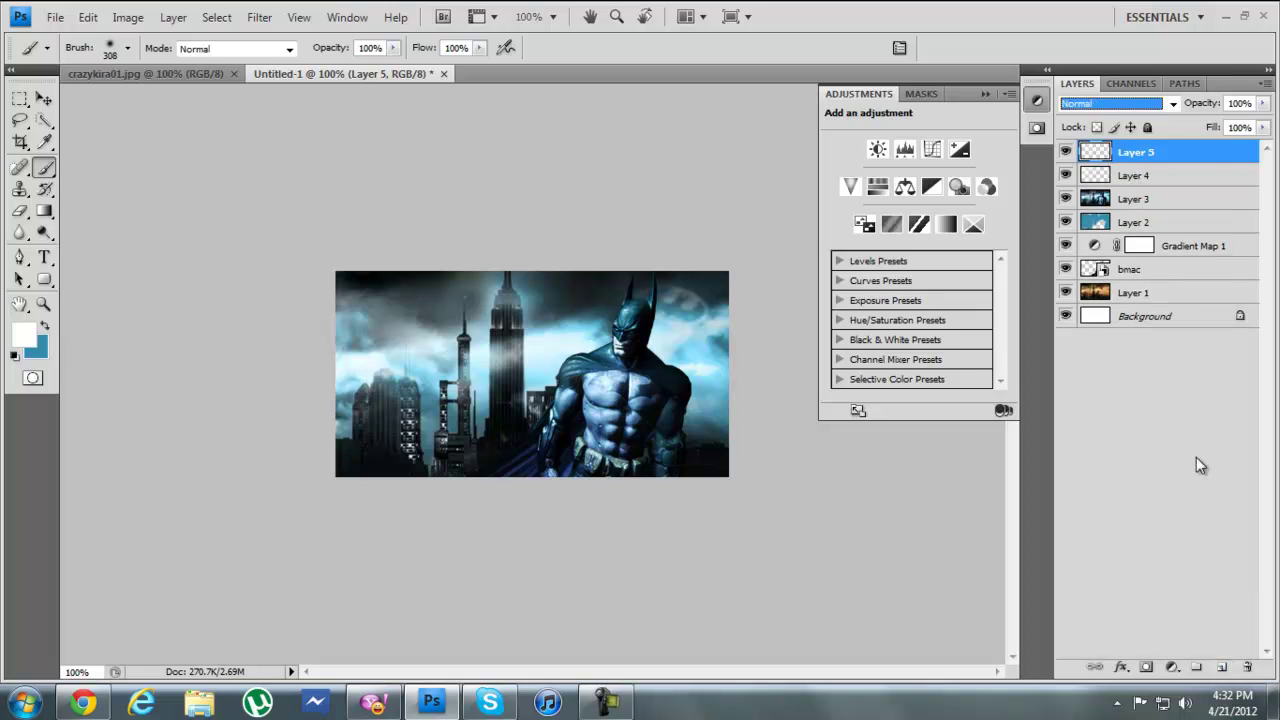
key(ctrl+shift+alt+e)
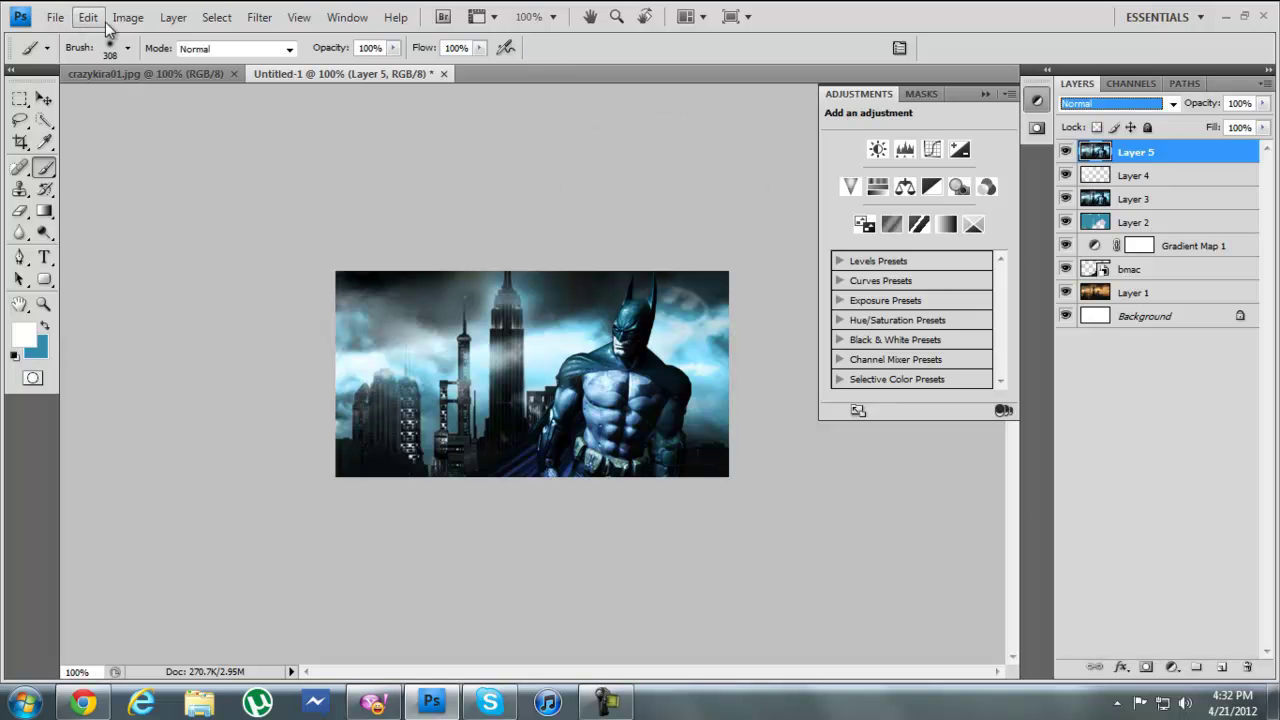
click(122, 20)
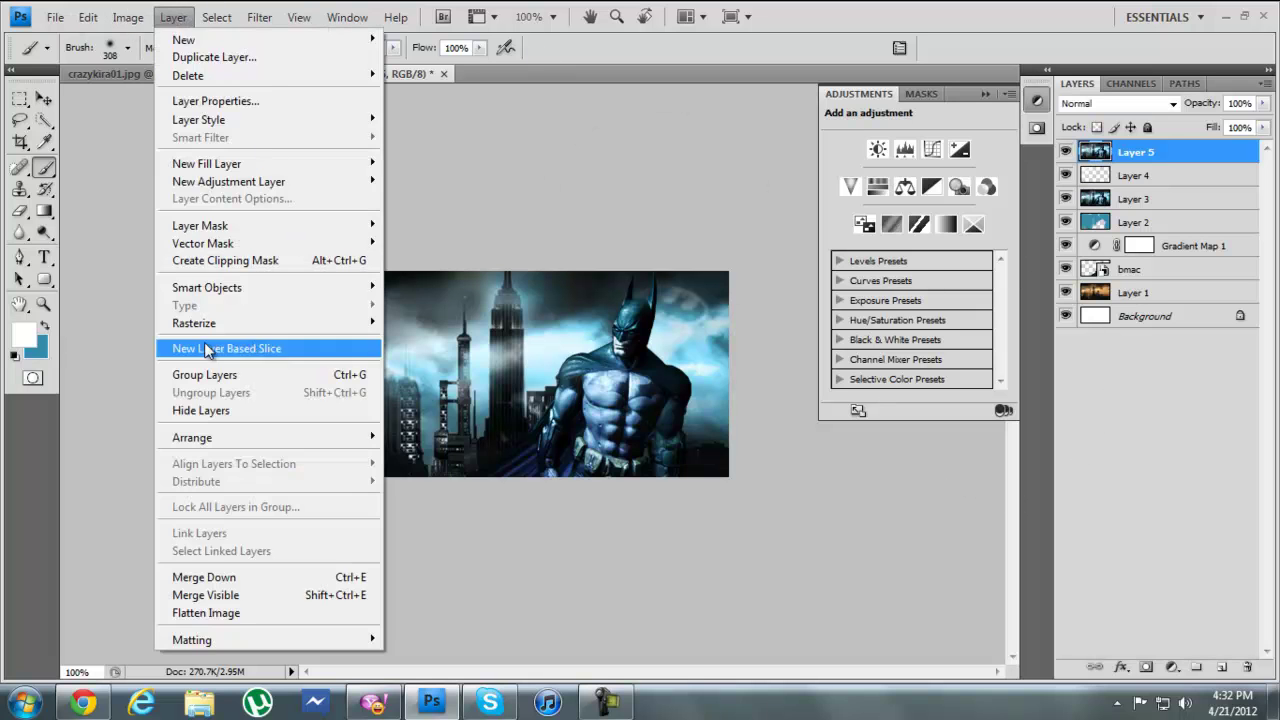
key(Escape)
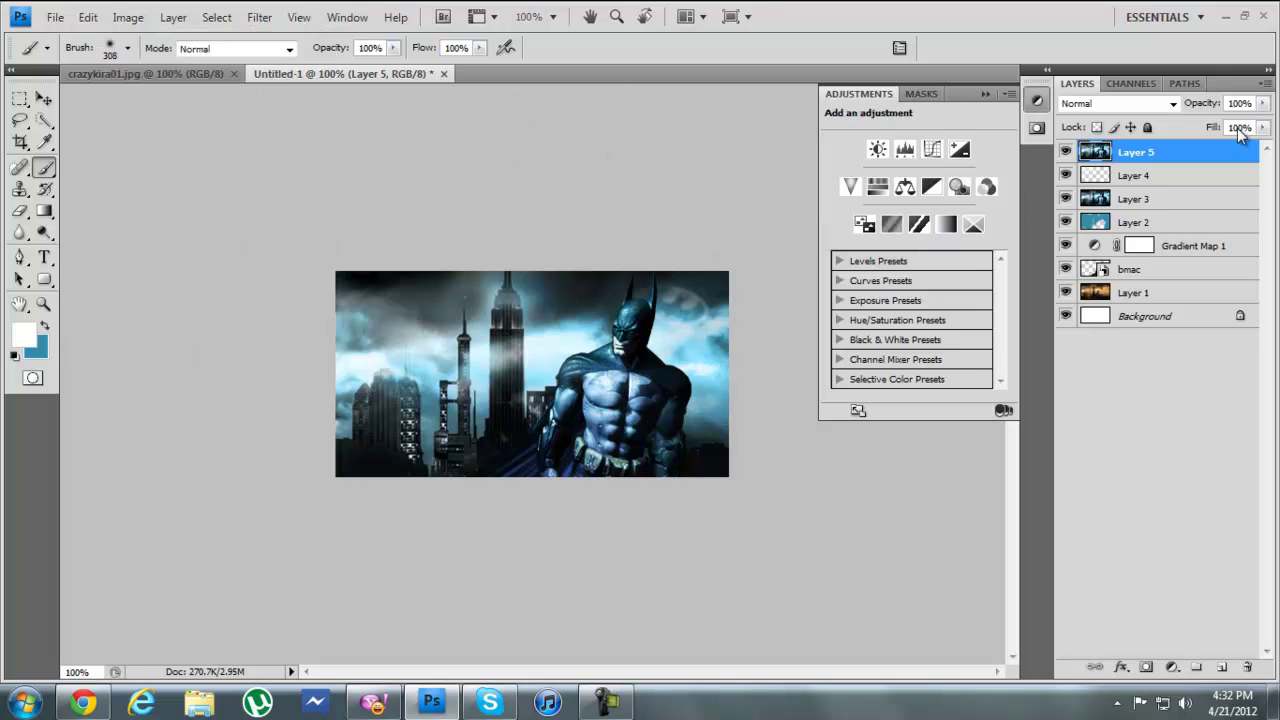
Step: Apply a Gaussian Blur of 0.3 pixels to Layer 5 and erase the blurred copy over Batman with an 80 px eraser at 25% flow
click(270, 18)
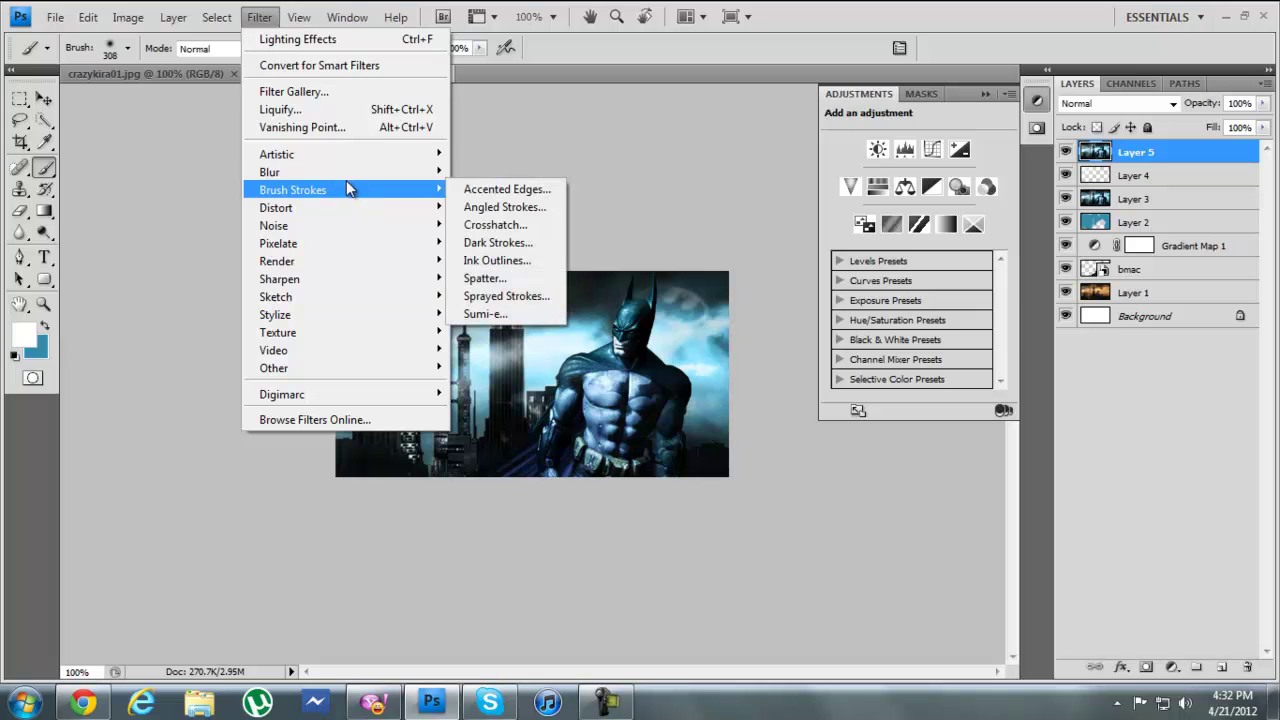
mouse_move(357, 172)
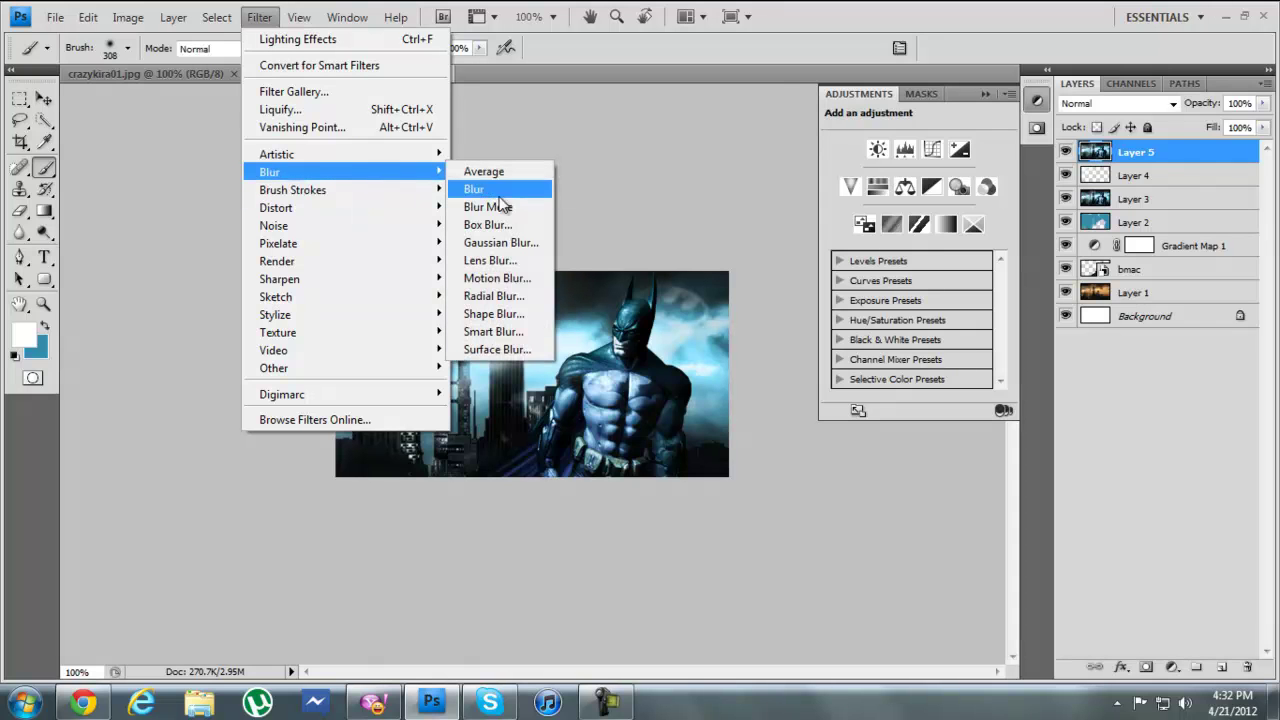
click(500, 242)
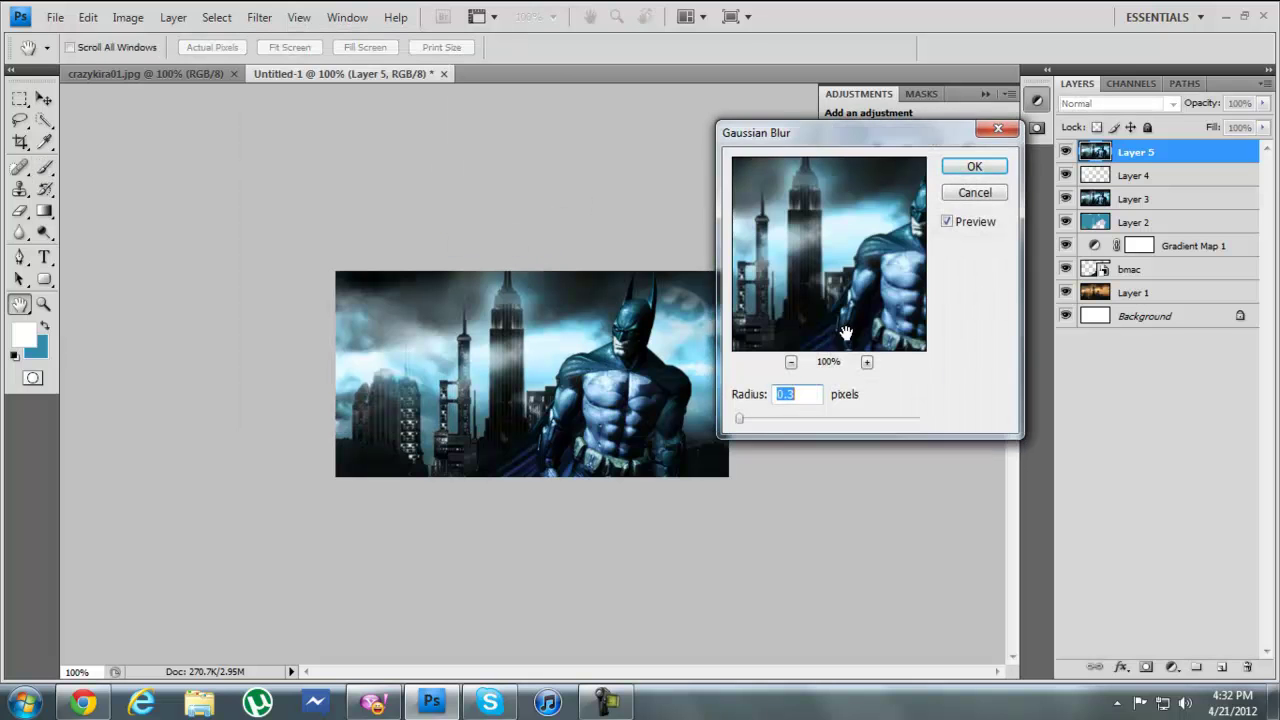
click(975, 170)
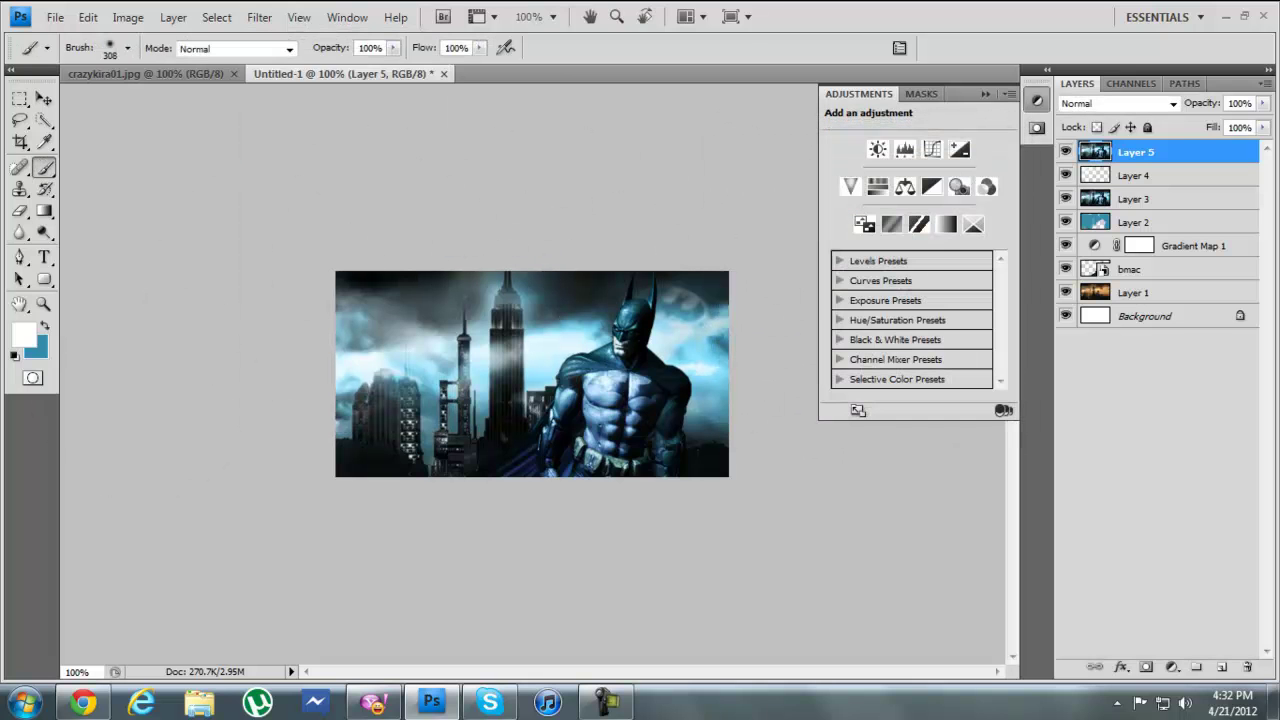
click(19, 211)
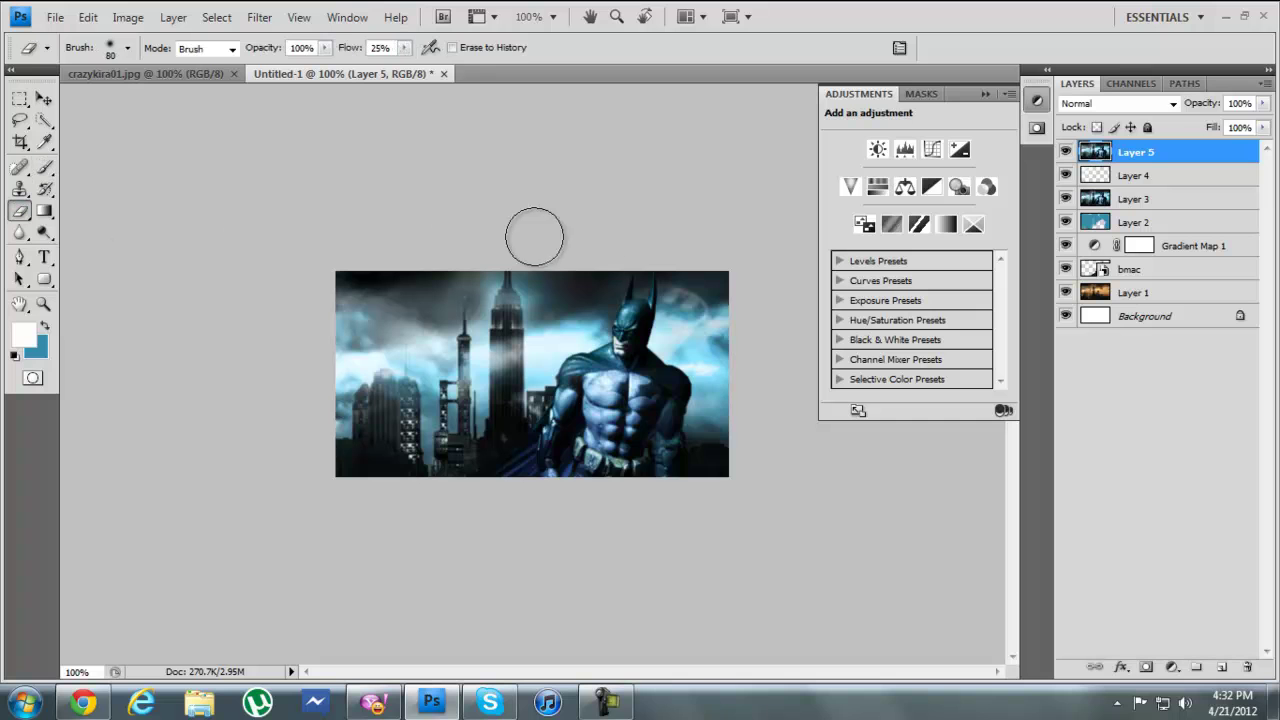
mouse_move(619, 285)
mouse_down()
mouse_move(660, 325)
mouse_move(645, 335)
mouse_move(625, 300)
mouse_move(625, 382)
mouse_move(578, 440)
mouse_move(580, 425)
mouse_move(634, 405)
mouse_move(650, 462)
mouse_move(608, 466)
mouse_move(630, 440)
mouse_move(664, 455)
mouse_move(630, 420)
mouse_move(635, 350)
mouse_move(565, 455)
mouse_move(640, 428)
mouse_move(644, 588)
mouse_up()
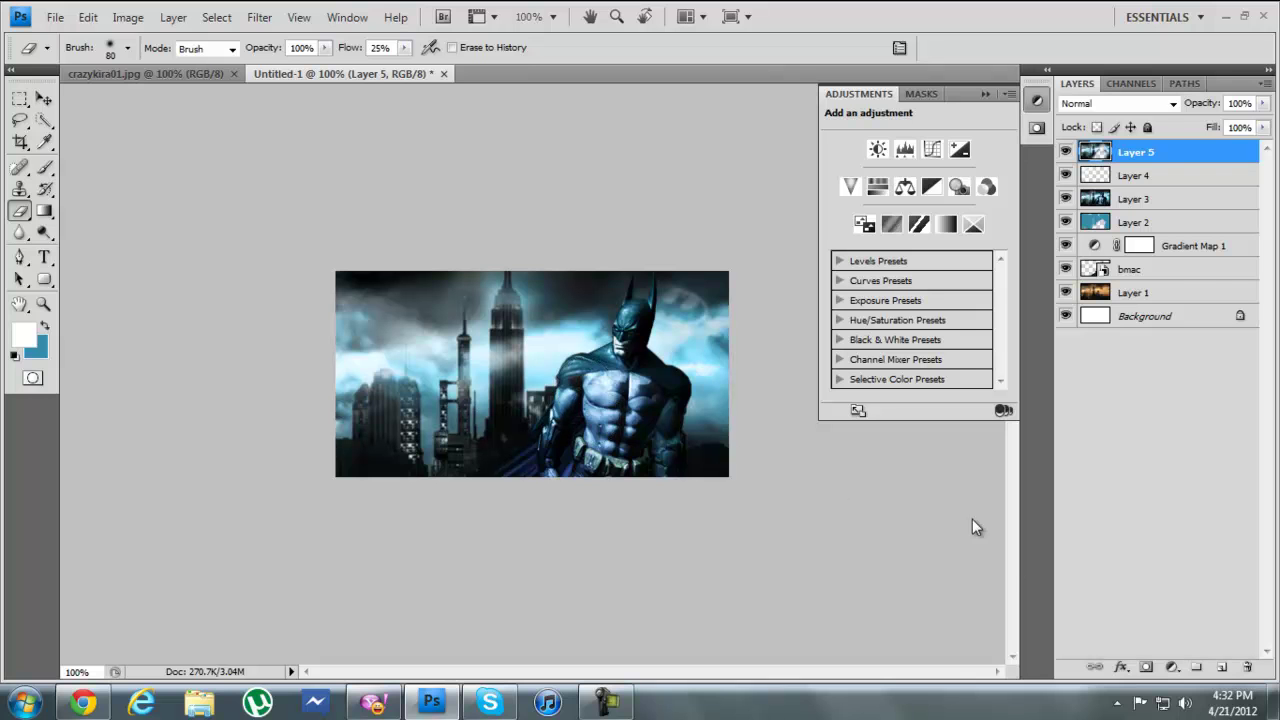
Step: Stamp the visible layers onto a new layer above Layer 5 and apply the Sharpen filter to it
click(1221, 667)
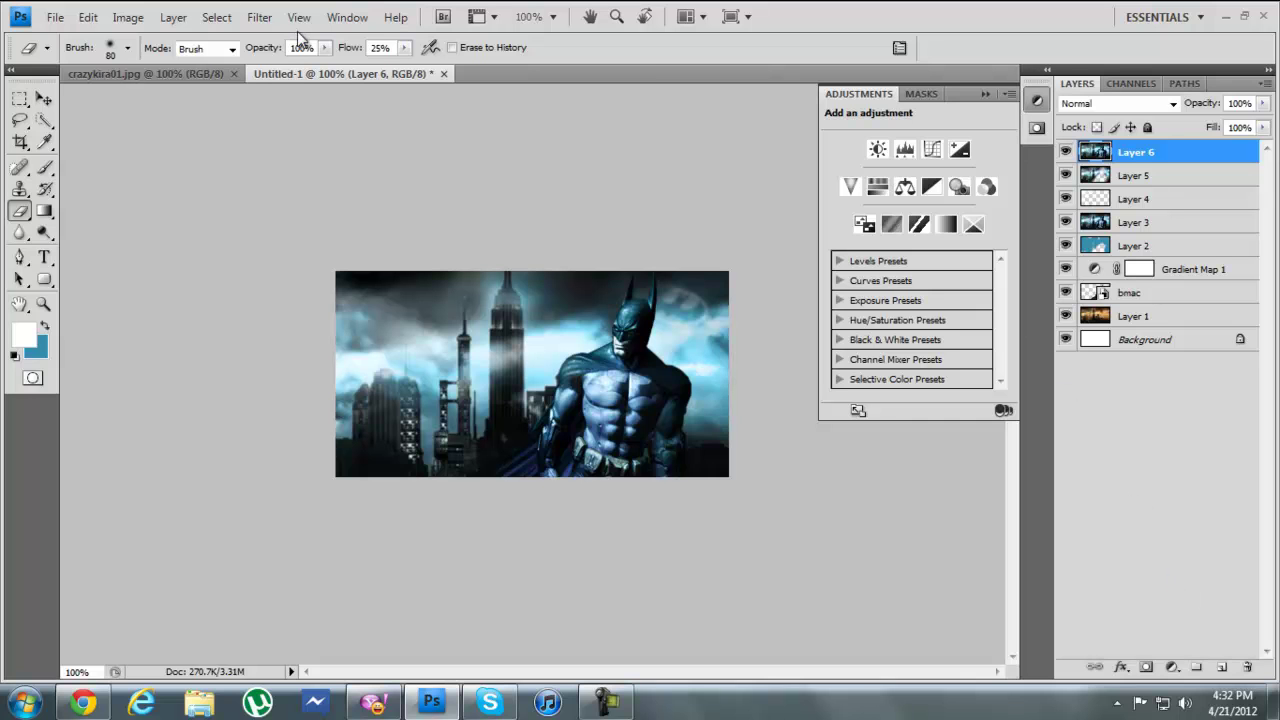
click(266, 20)
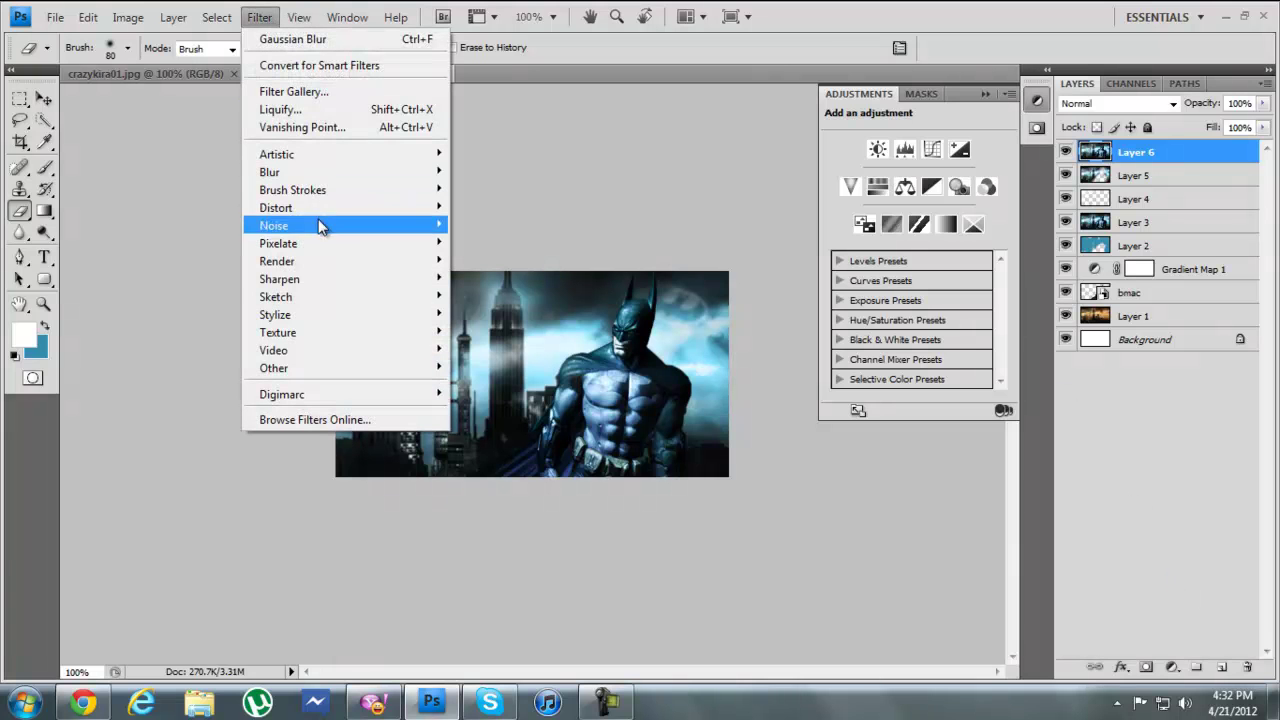
mouse_move(323, 287)
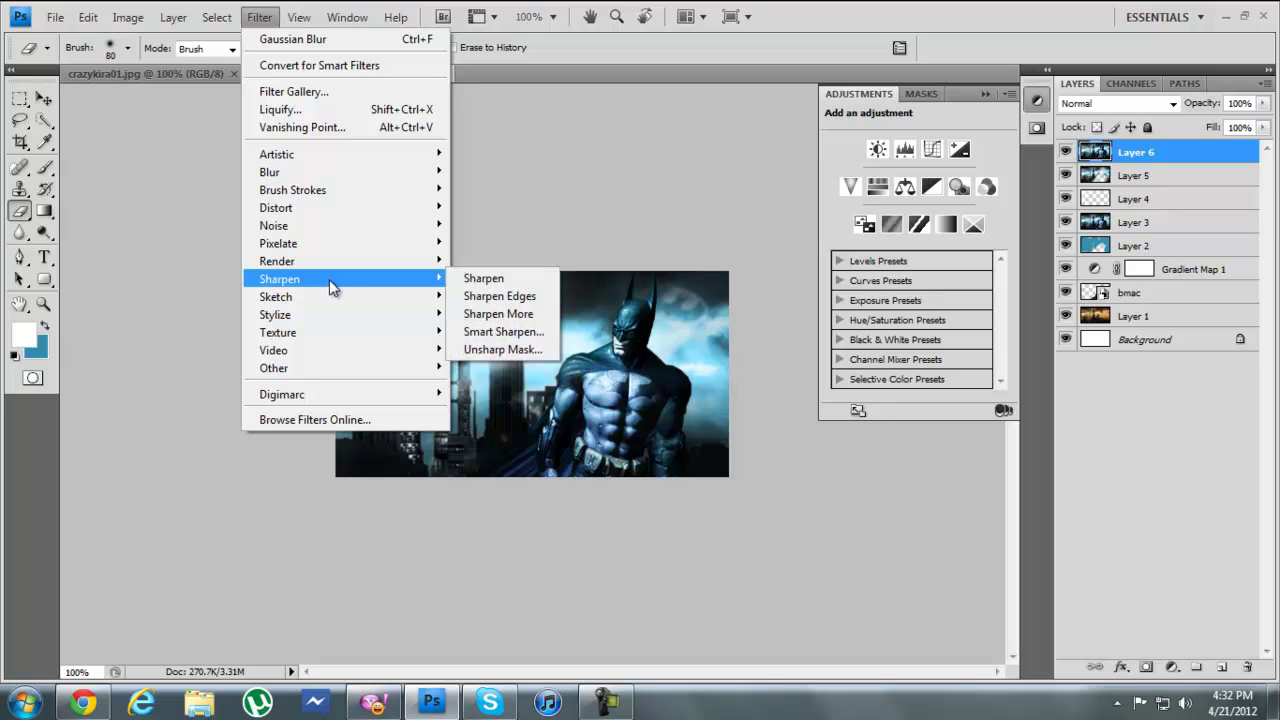
click(484, 279)
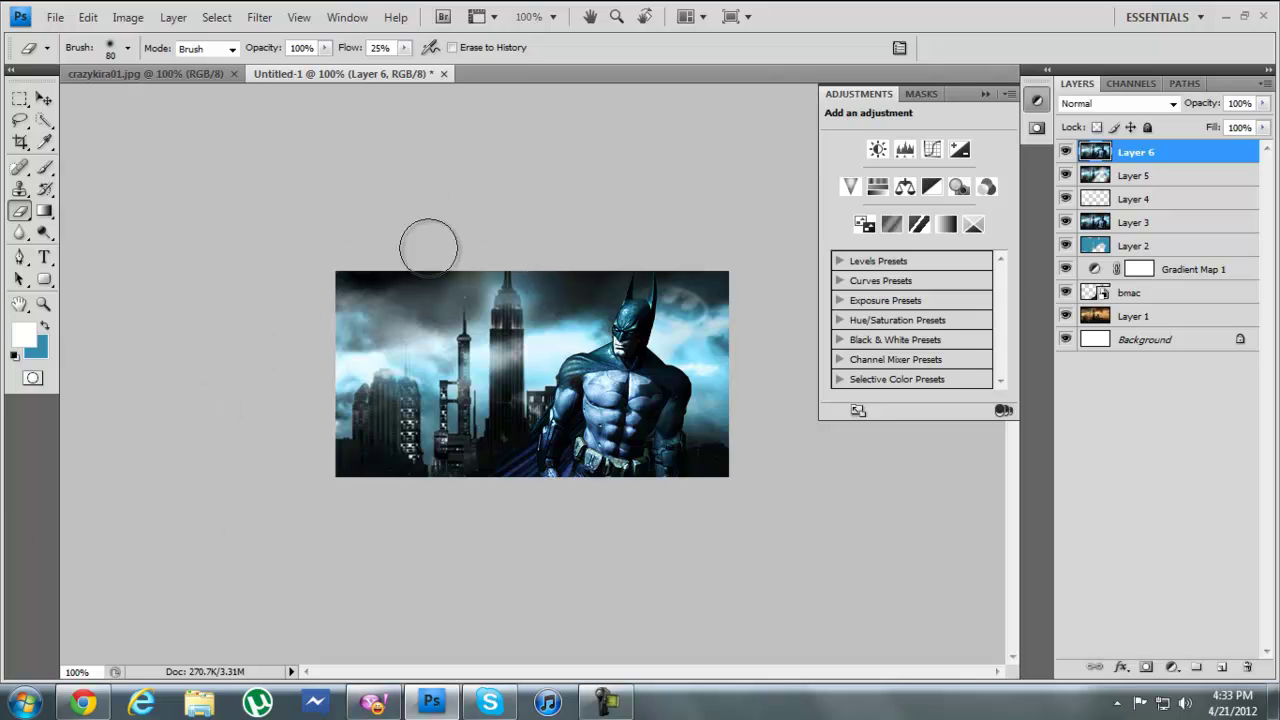
Step: With the eraser flow at 100%, erase Layer 5 over Batman and erase the sharpened Layer 6 over the background around him
mouse_move(605, 300)
mouse_down()
mouse_move(630, 318)
mouse_move(630, 345)
mouse_up()
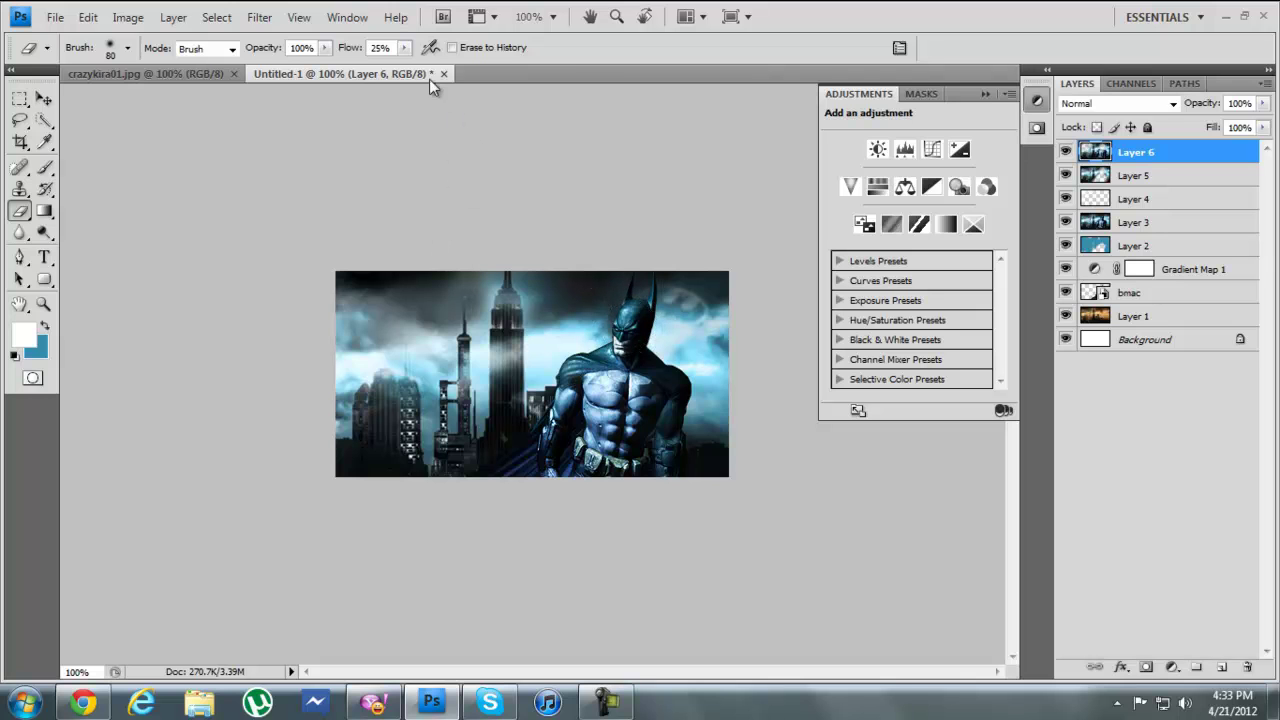
click(404, 48)
drag(451, 64, 477, 66)
click(1137, 176)
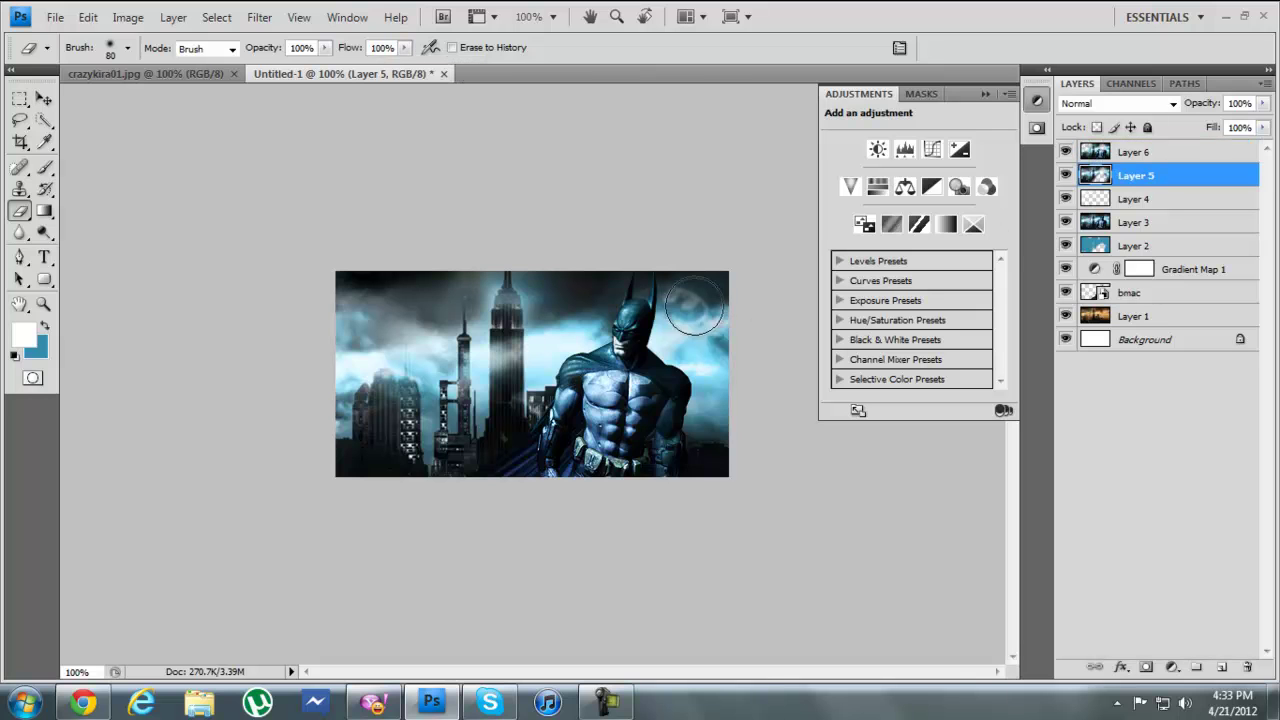
mouse_move(598, 398)
mouse_down()
mouse_move(585, 412)
mouse_move(645, 407)
mouse_move(648, 448)
mouse_up()
click(1186, 152)
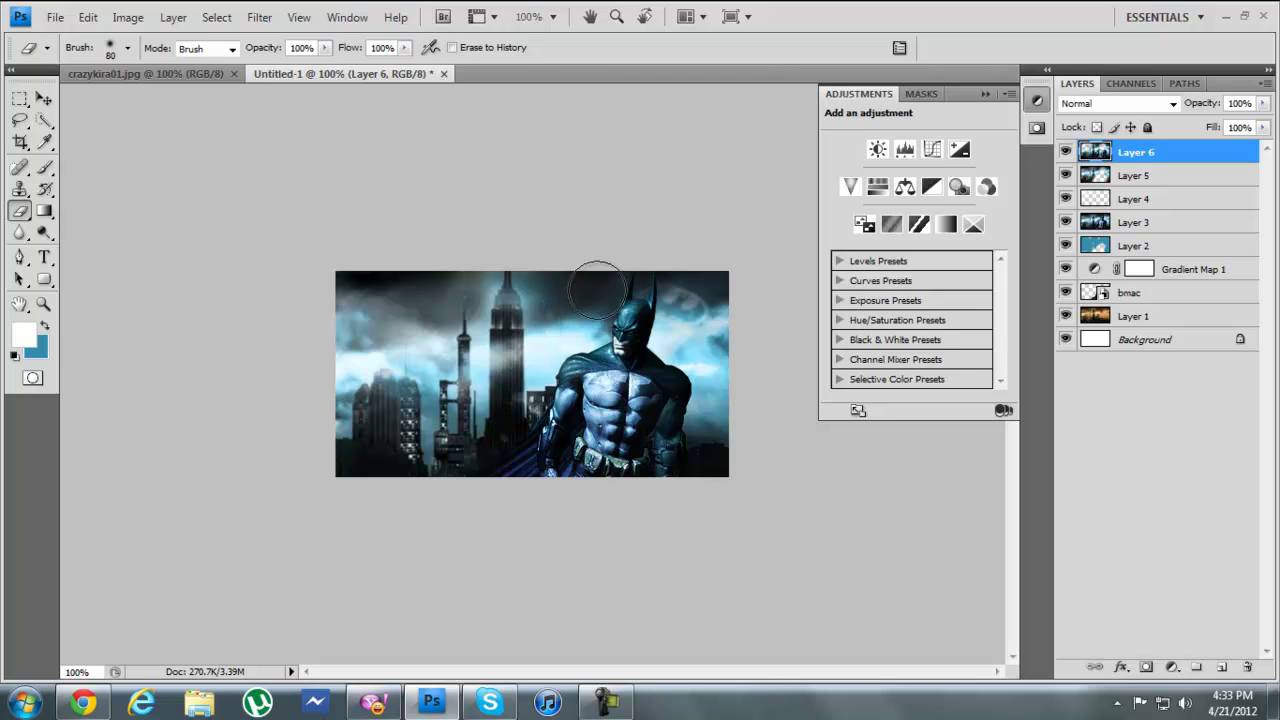
click(686, 305)
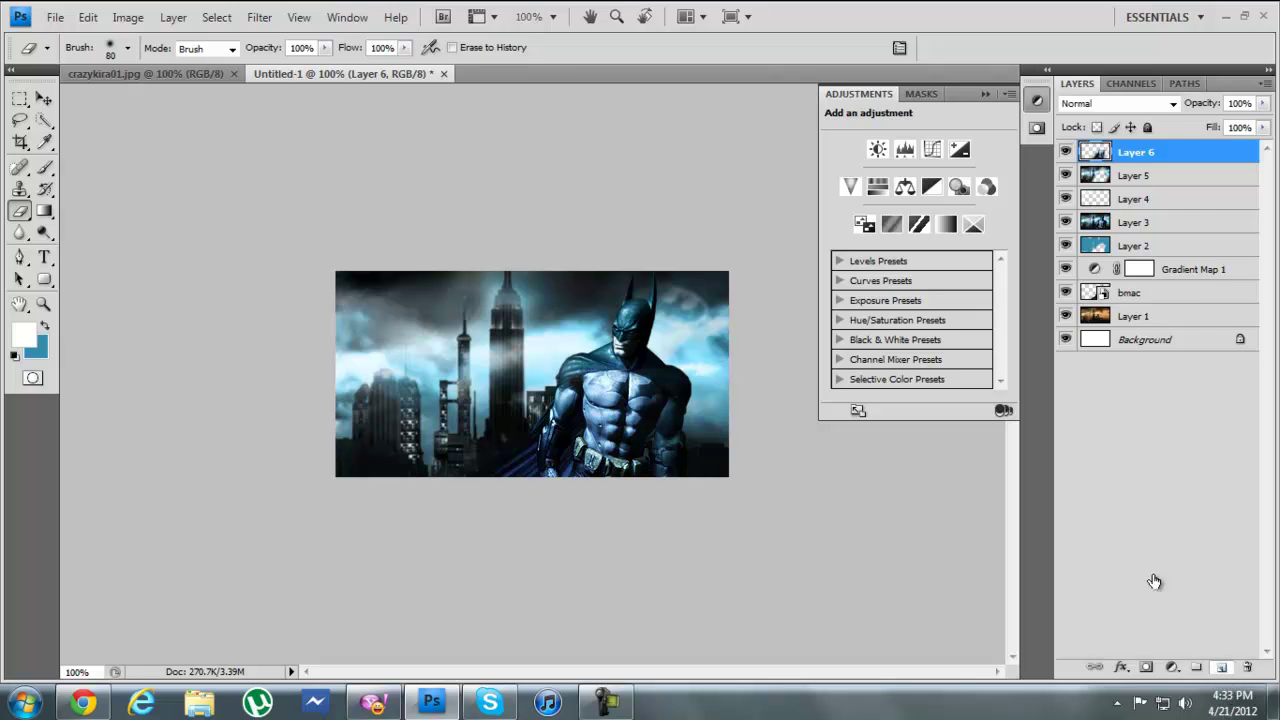
Step: Stamp the visible layers onto a new layer above Layer 6, and discard that layer
key(ctrl+shift+alt+n)
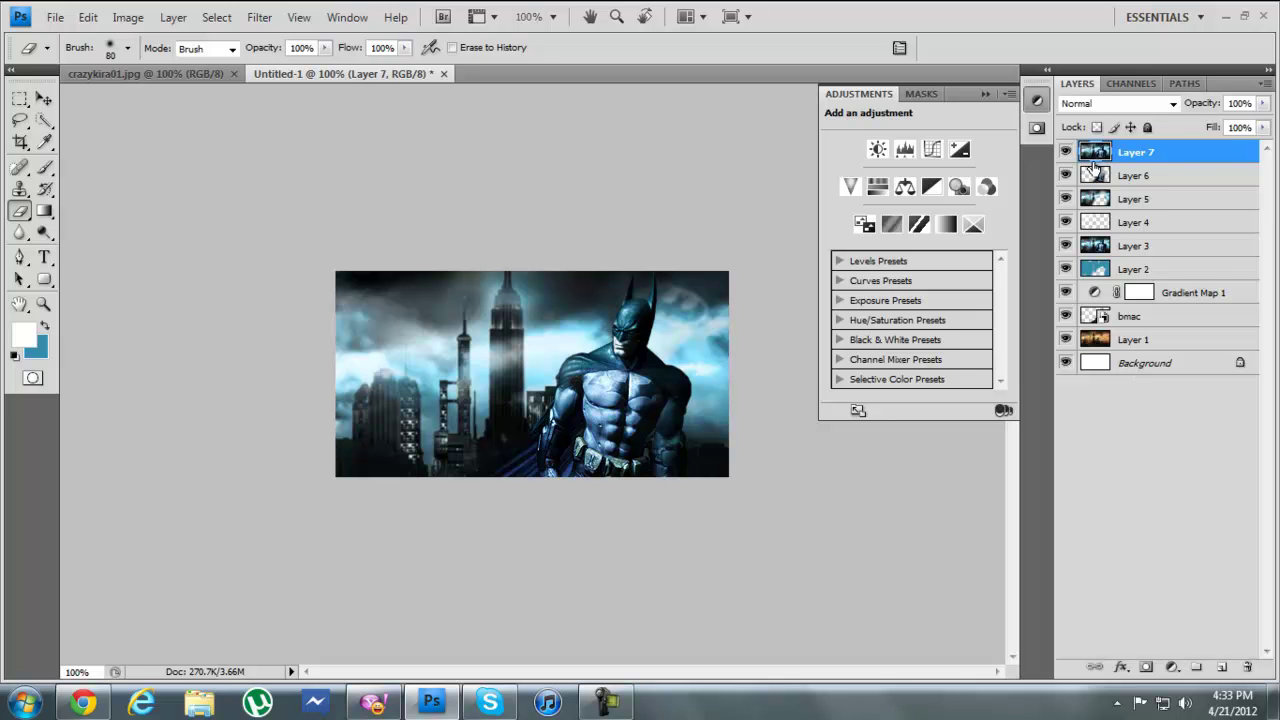
key(ctrl+e)
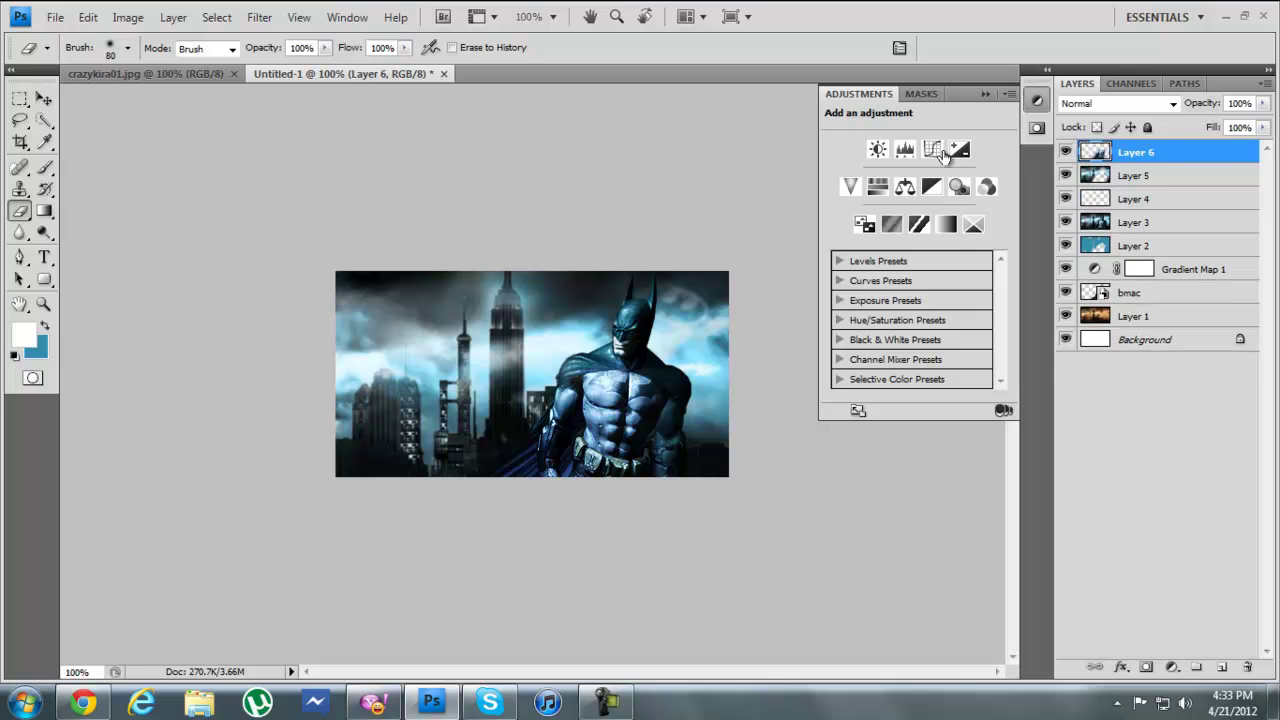
Step: Add a Gradient Map adjustment layer above Layer 6 with a black-to-white gradient
click(946, 224)
click(886, 155)
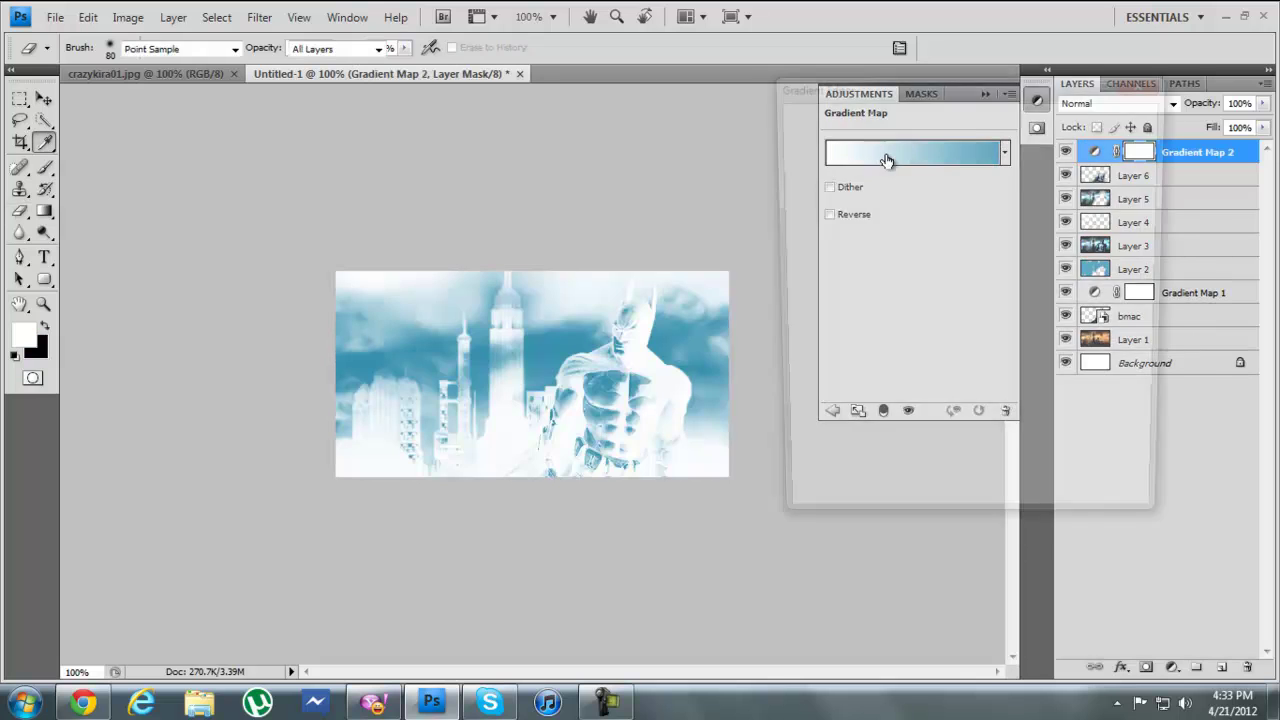
click(876, 148)
click(1130, 122)
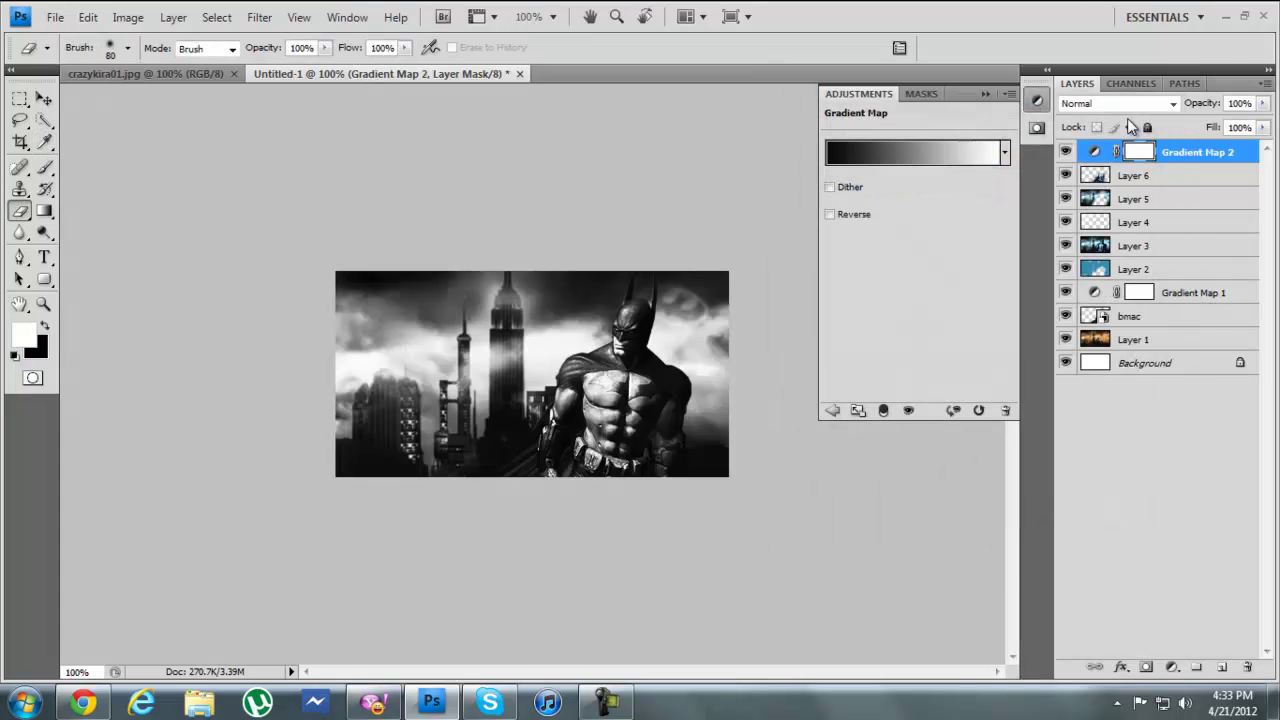
Step: Set the Gradient Map 2 layer's blend mode to Multiply and lower its opacity to about 80%
click(1174, 104)
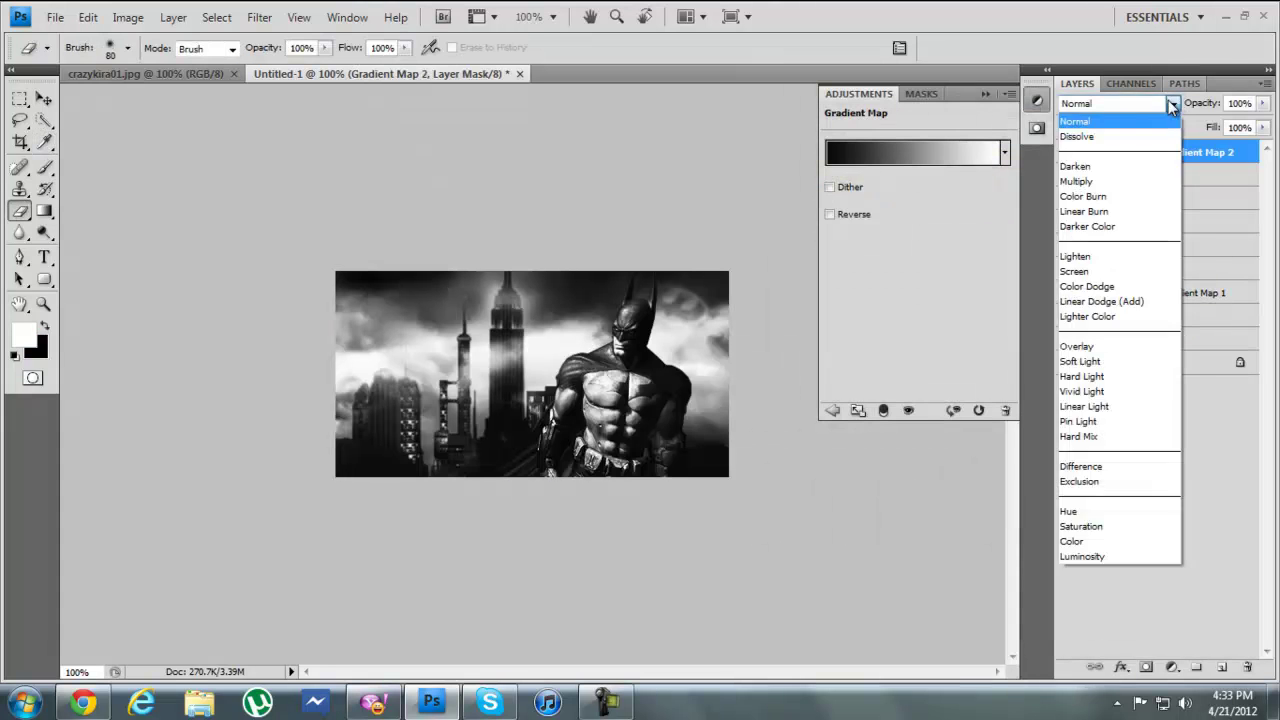
click(1116, 172)
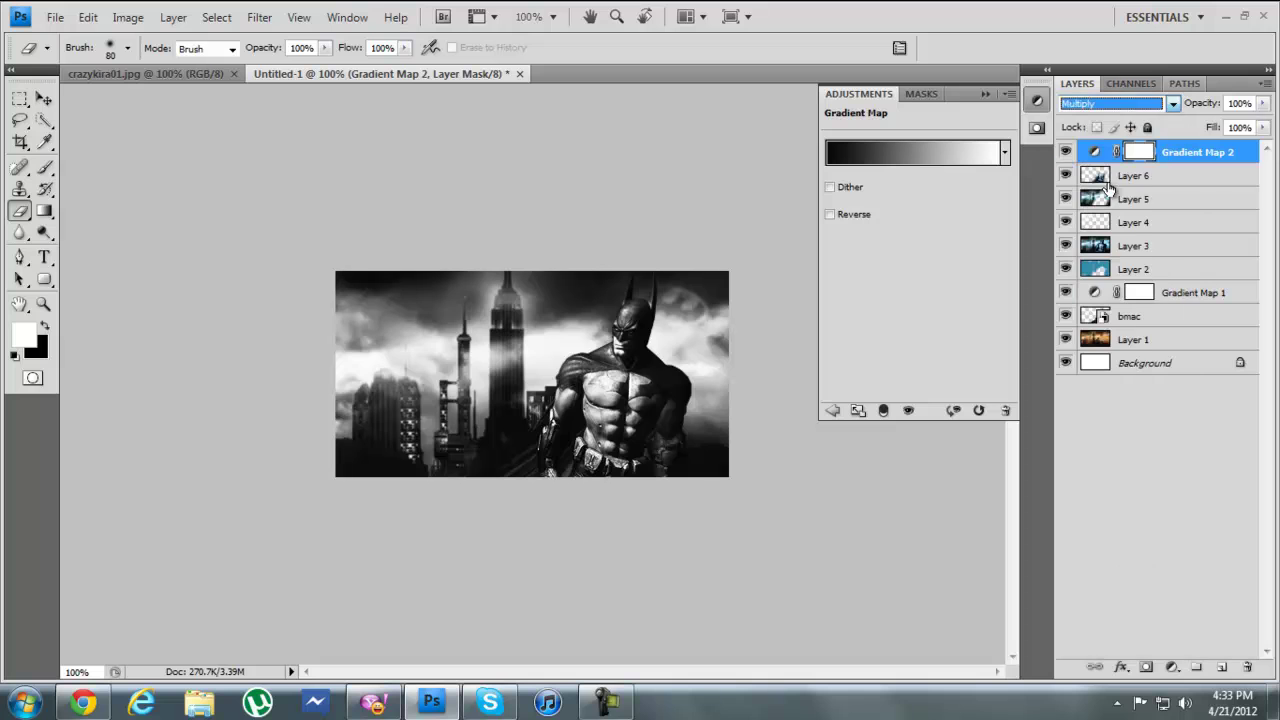
click(1264, 104)
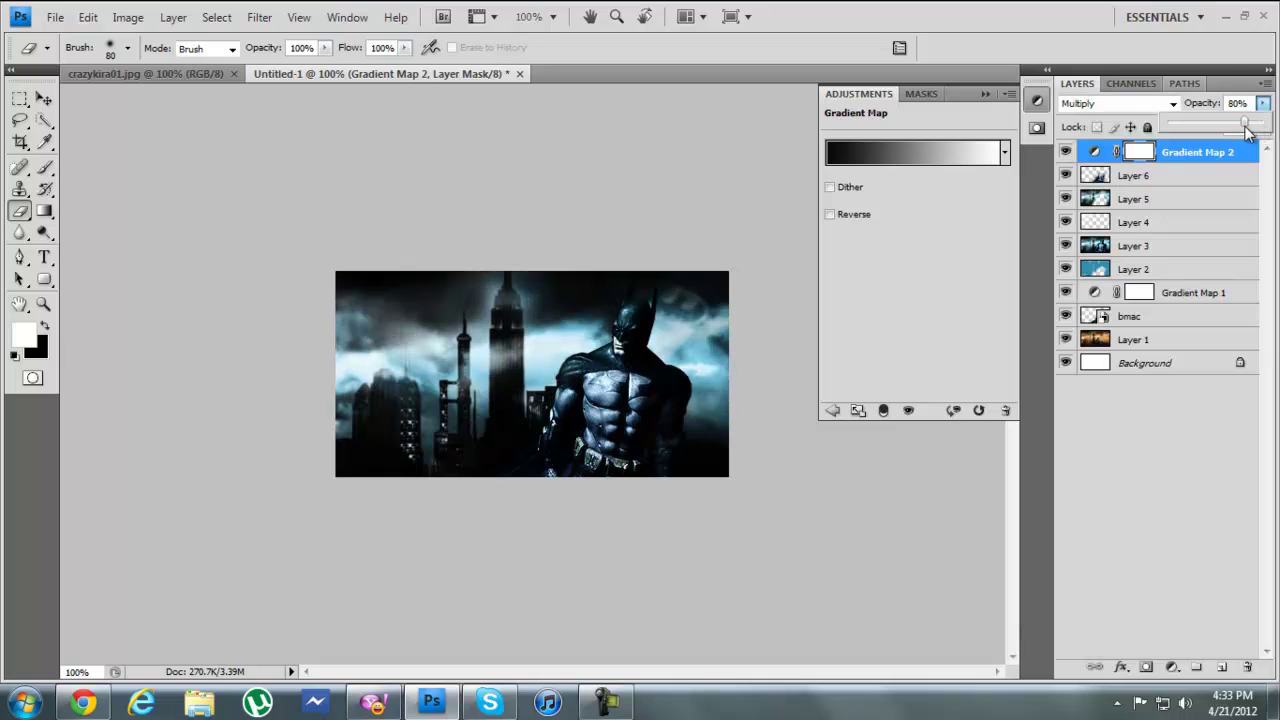